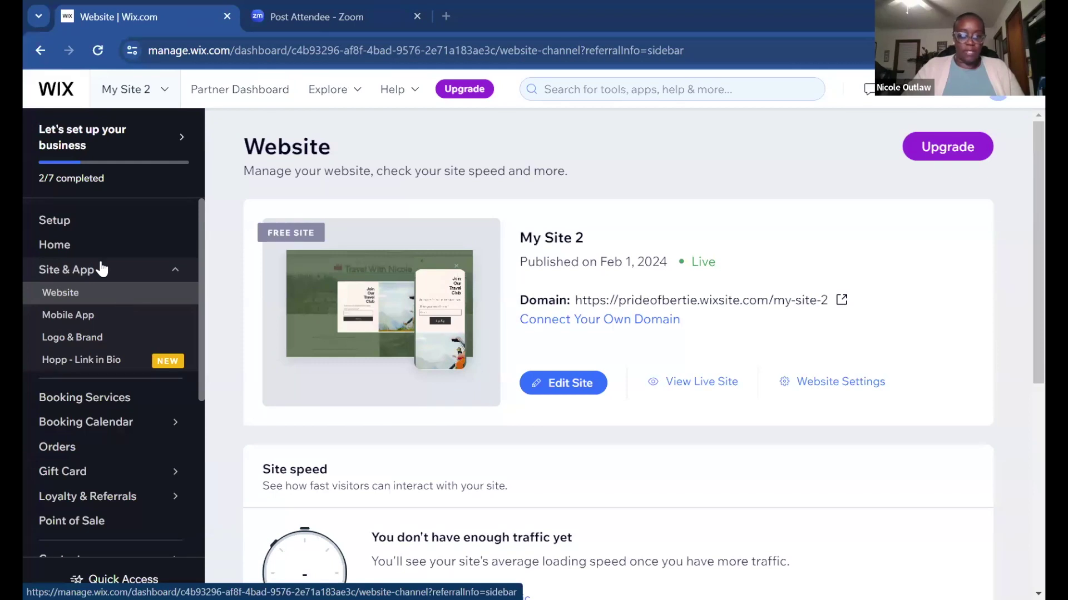
Step: Open the site's Setup page and look over the business setup checklist
{"action": "left_click", "coordinate": [75, 227]}
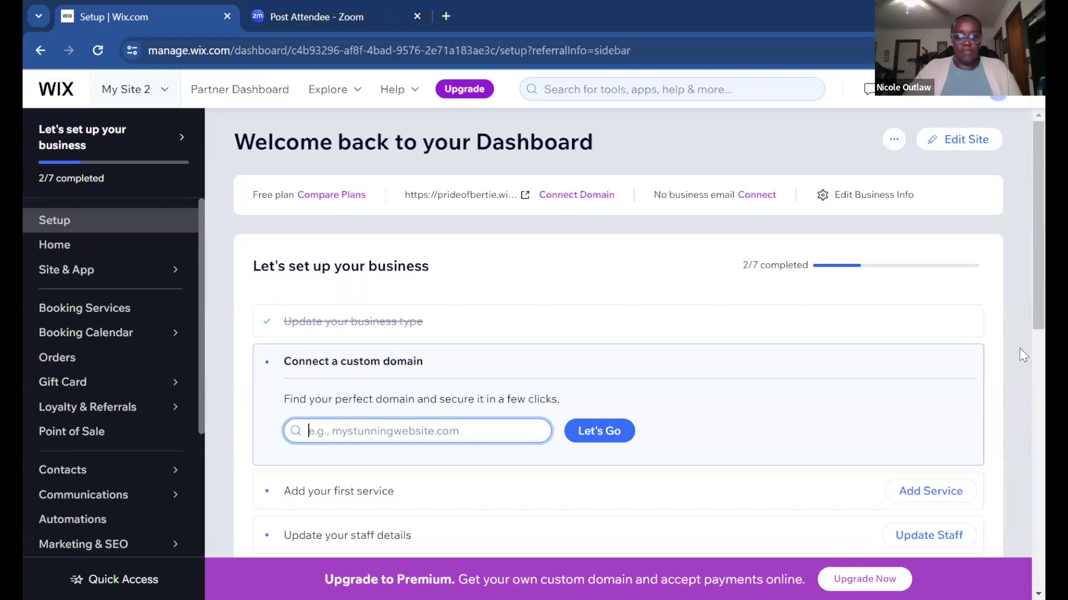
{"action": "left_click", "coordinate": [1023, 314]}
{"action": "scroll", "coordinate": [1023, 317], "scroll_direction": "down", "scroll_amount": 1}
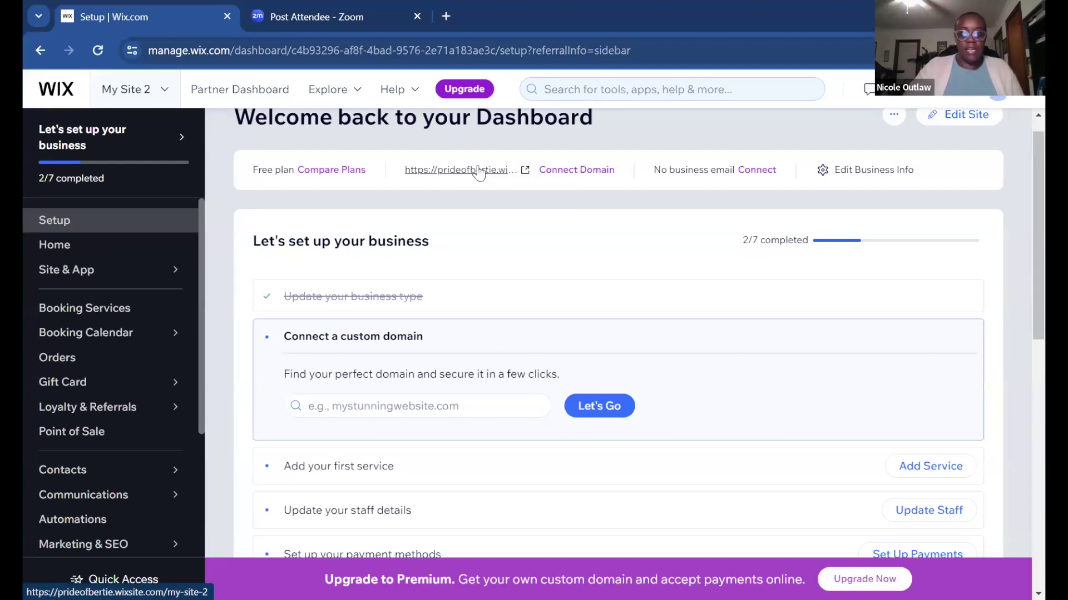
Step: View the live site from the dashboard, dismiss its travel club sign-up popup, and return to the dashboard
{"action": "left_click", "coordinate": [521, 176]}
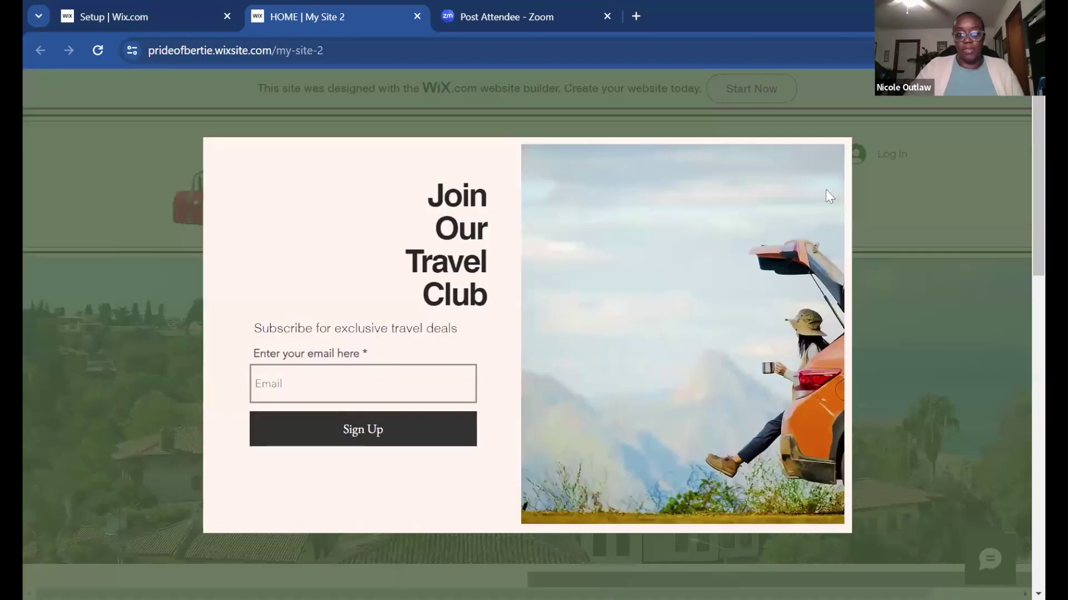
{"action": "left_click", "coordinate": [826, 189]}
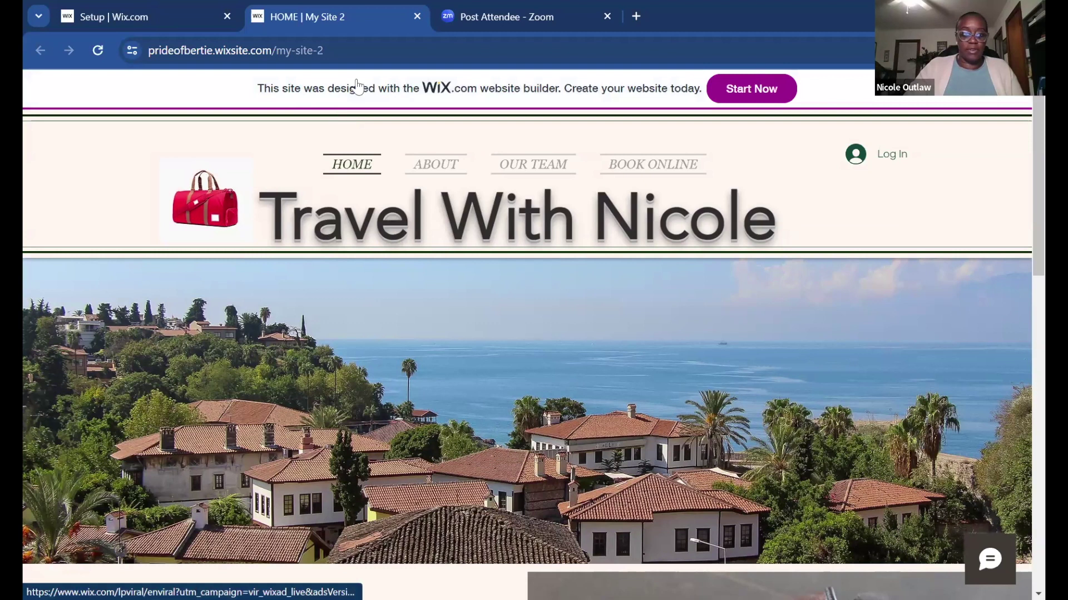
{"action": "left_click", "coordinate": [132, 22]}
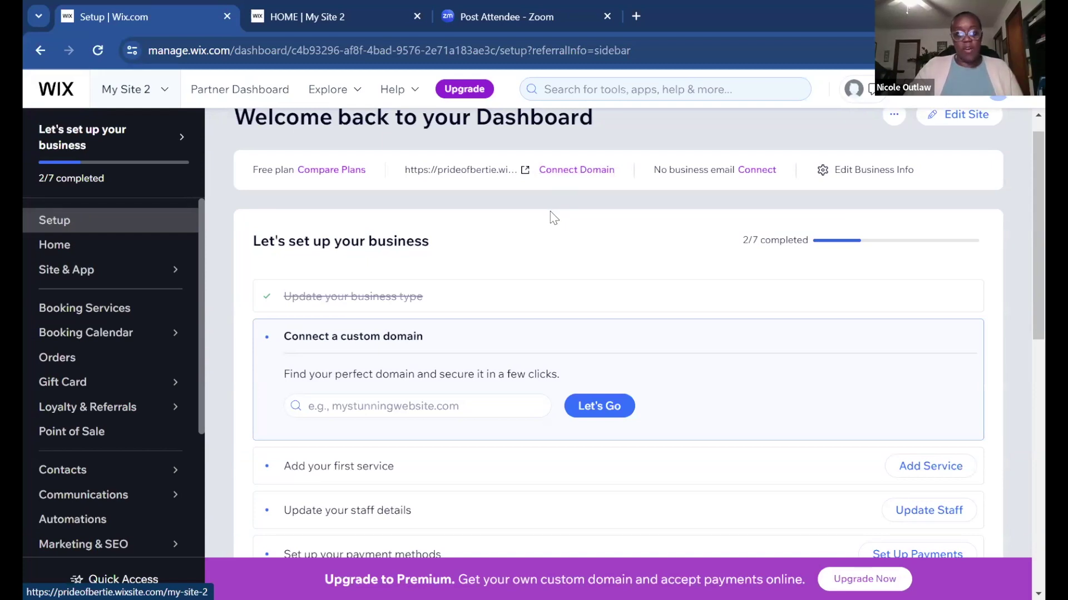
Step: Start connecting a domain to My Site 2 and check the availability of travelwithnicole.com
{"action": "left_click", "coordinate": [561, 172]}
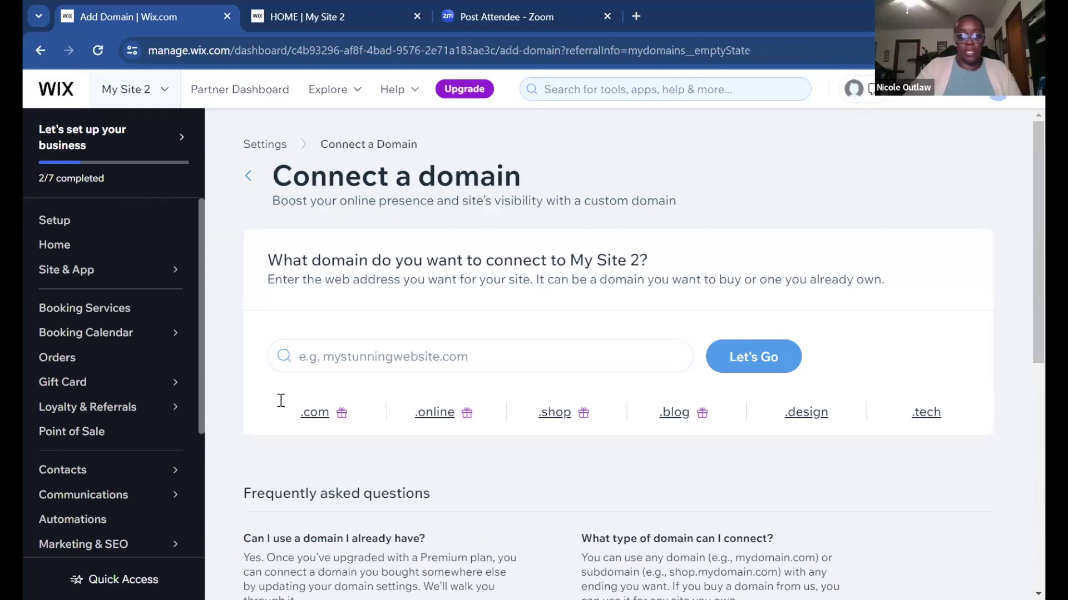
{"action": "scroll", "coordinate": [290, 370], "scroll_direction": "down", "scroll_amount": 2}
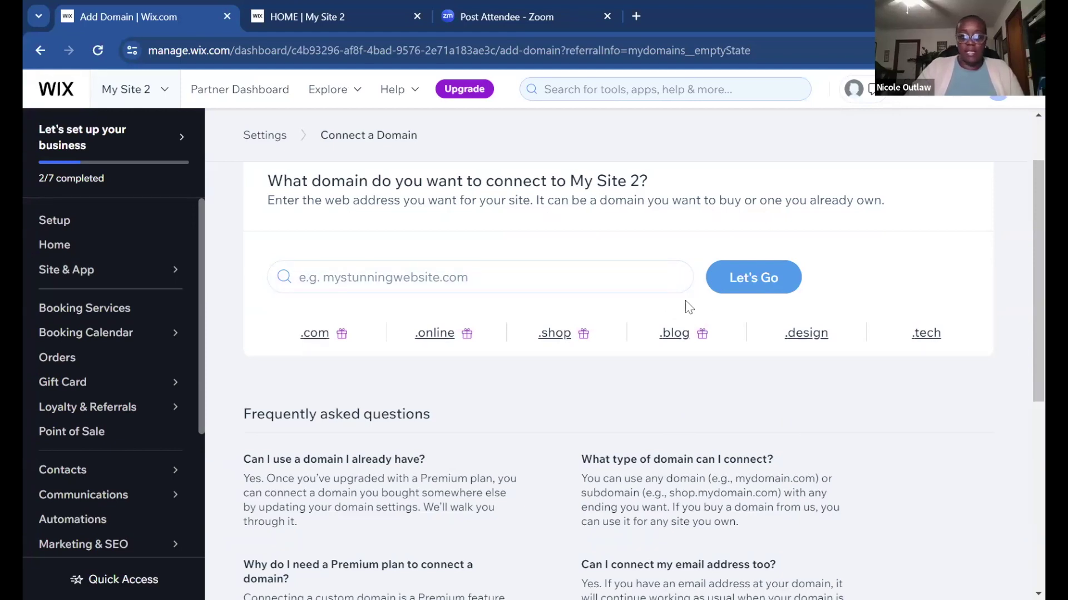
{"action": "left_click", "coordinate": [447, 279]}
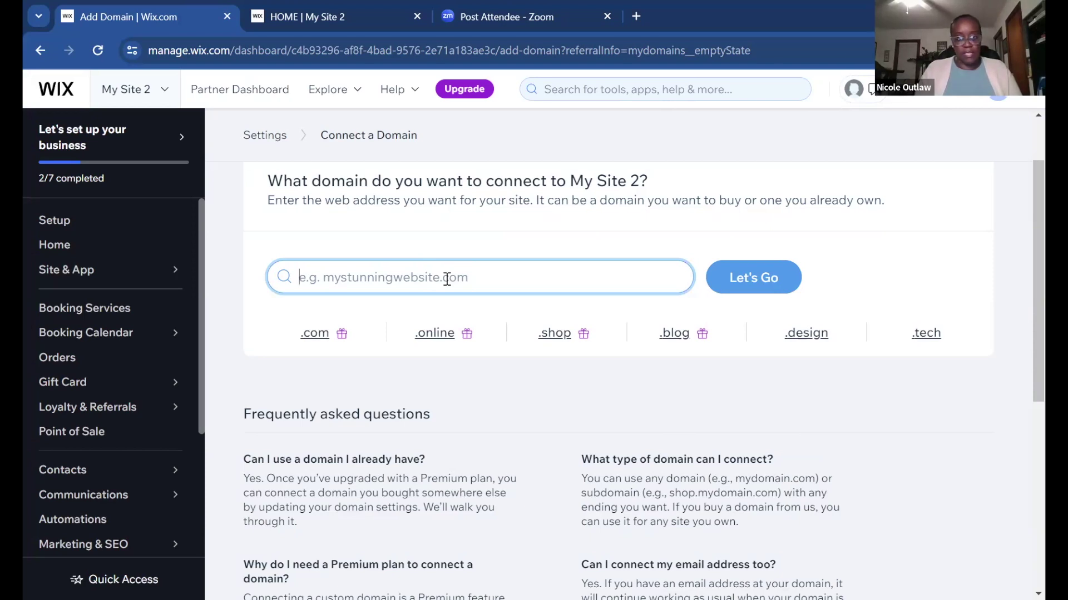
{"action": "type", "text": "t"}
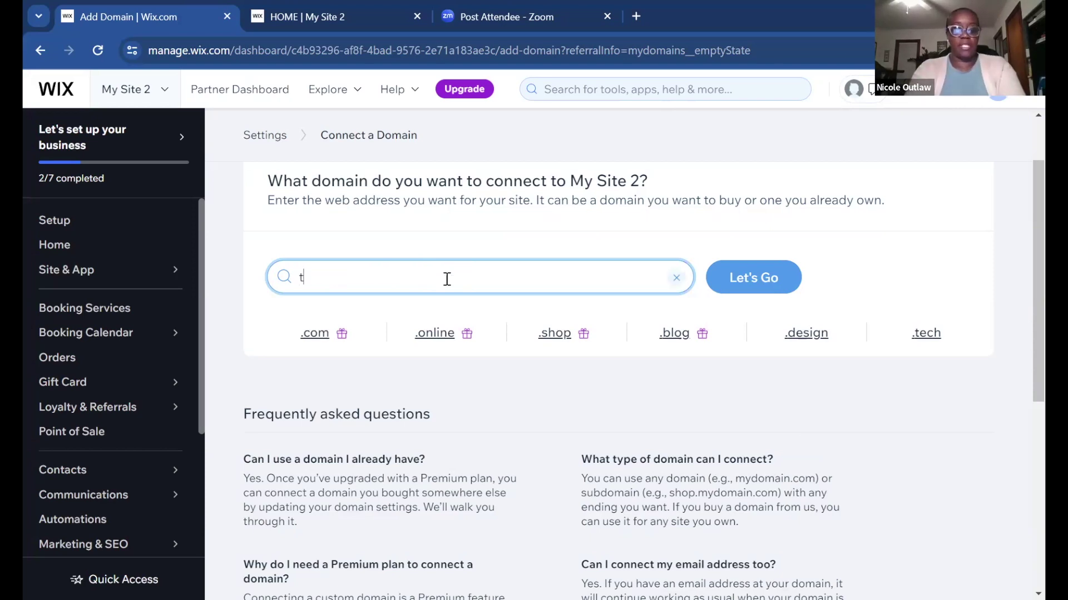
{"action": "type", "text": "ravelwithNico"}
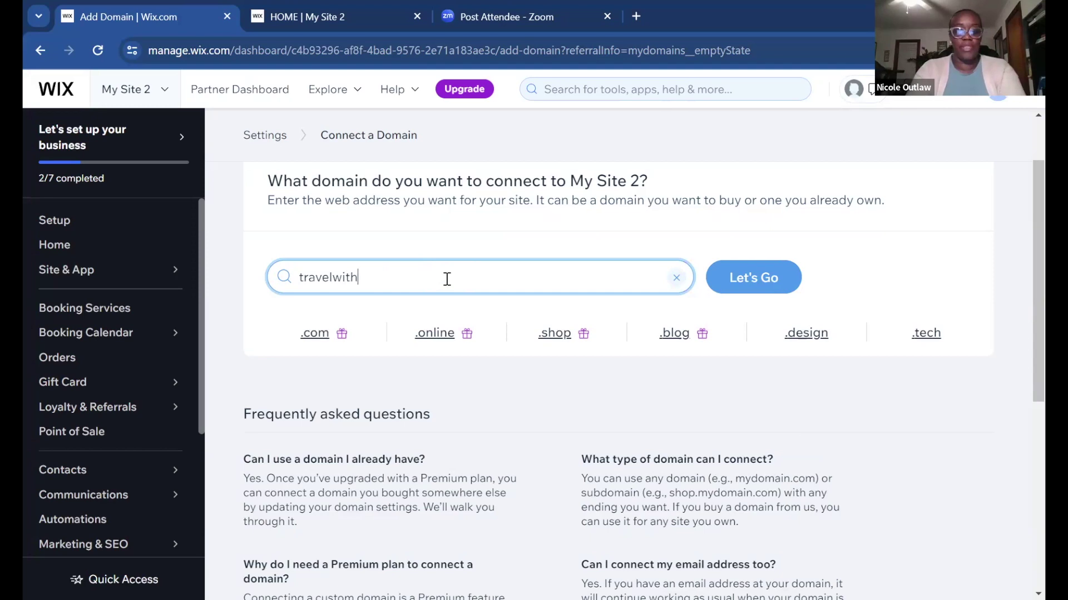
{"action": "key", "text": "BackSpace"}
{"action": "key", "text": "BackSpace"}
{"action": "key", "text": "BackSpace"}
{"action": "key", "text": "BackSpace"}
{"action": "type", "text": "nicole"}
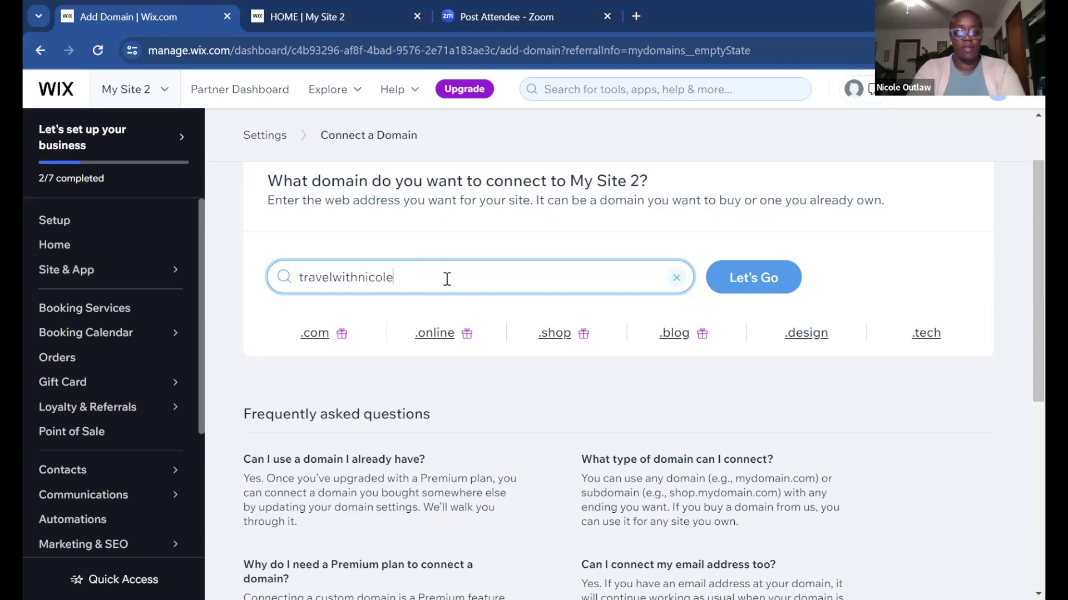
{"action": "type", "text": ".com"}
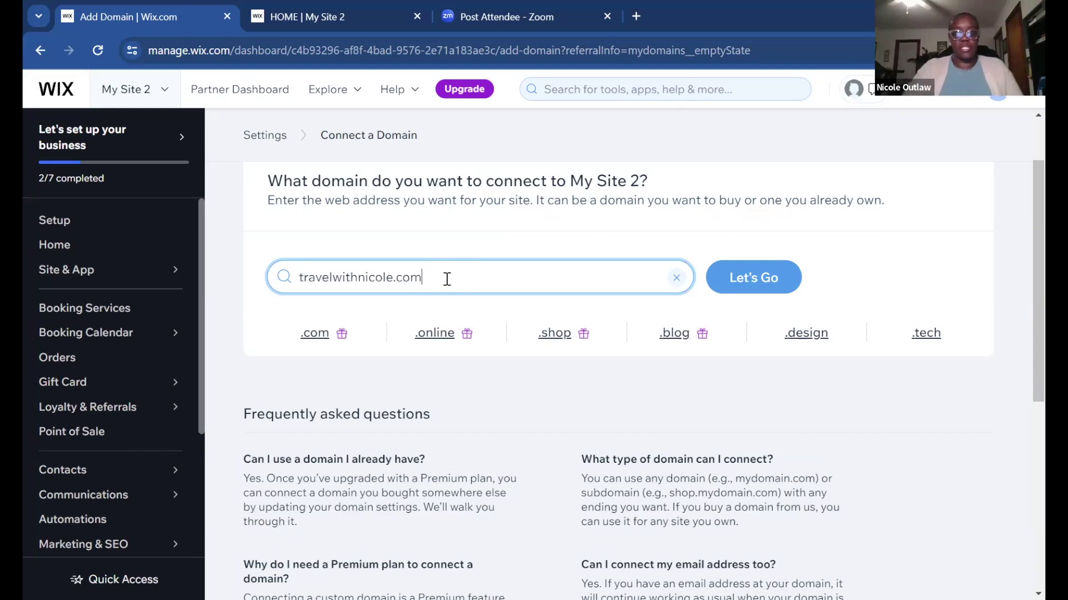
{"action": "key", "text": "Return"}
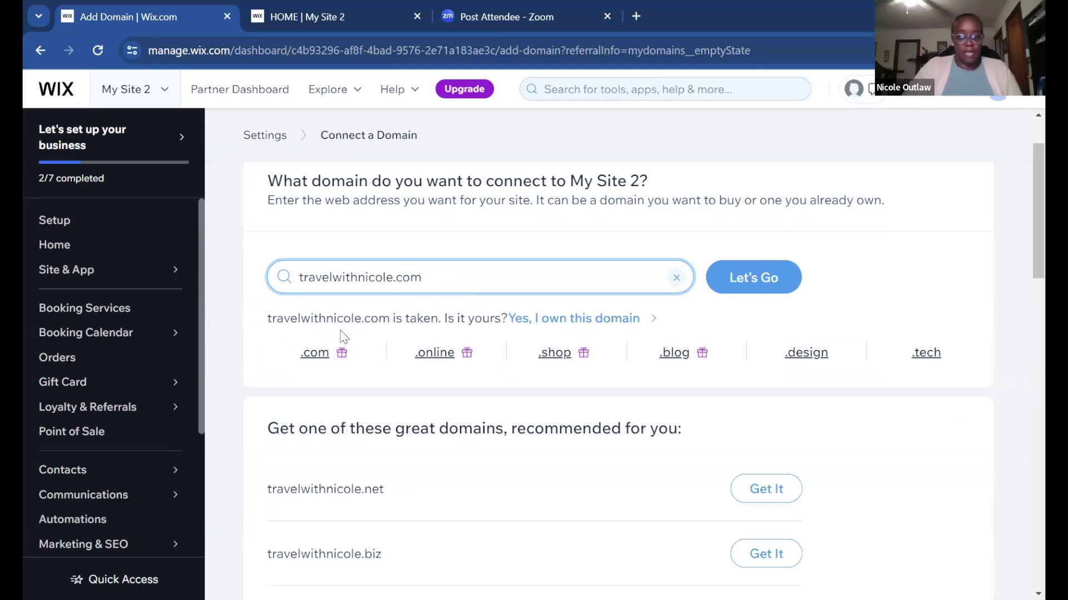
Step: Review the recommended alternative domains for the site and return to the setup dashboard
{"action": "mouse_move", "coordinate": [562, 370]}
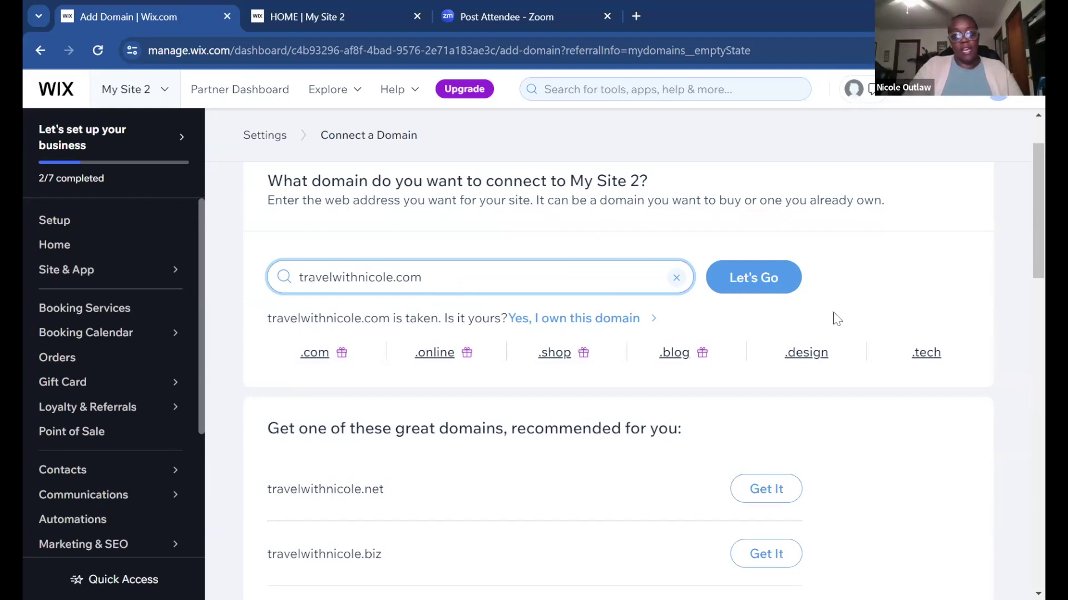
{"action": "mouse_move", "coordinate": [598, 312]}
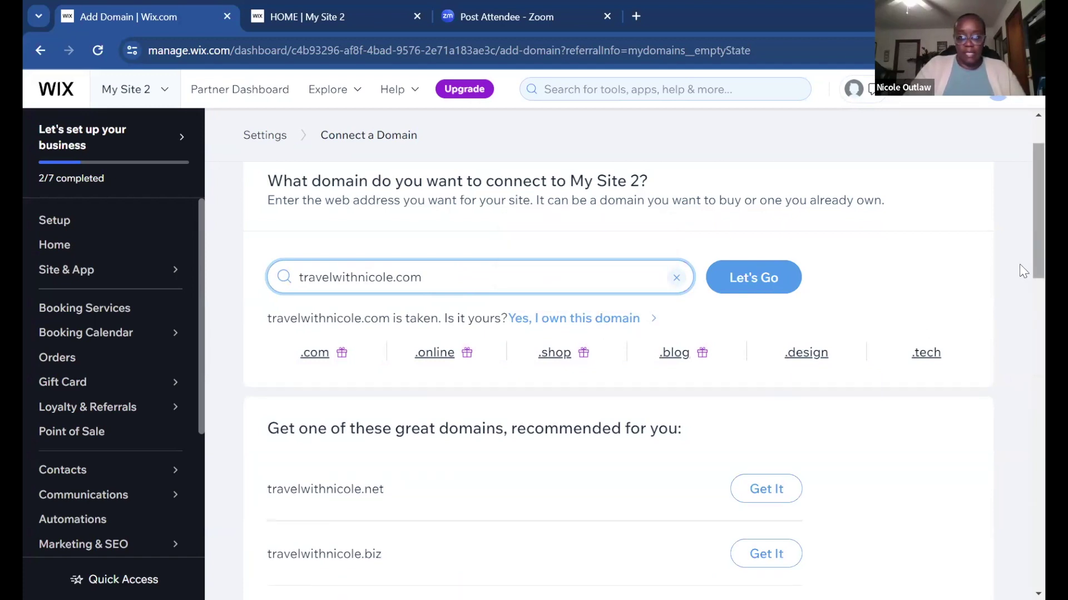
{"action": "scroll", "coordinate": [1021, 262], "scroll_direction": "down", "scroll_amount": 4}
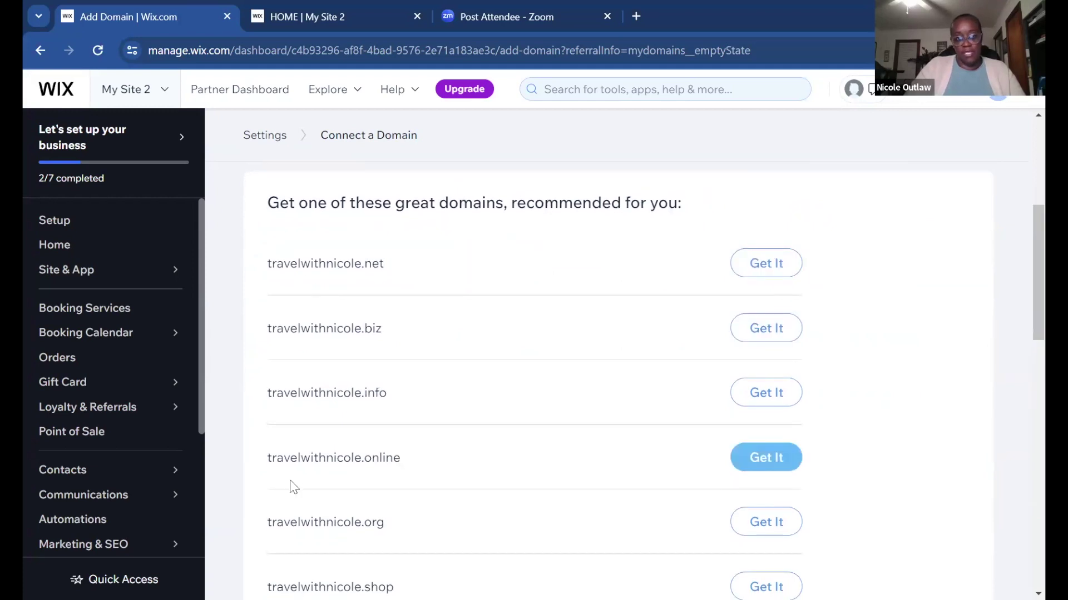
{"action": "scroll", "coordinate": [303, 422], "scroll_direction": "down", "scroll_amount": 2}
{"action": "scroll", "coordinate": [314, 562], "scroll_direction": "down", "scroll_amount": 1}
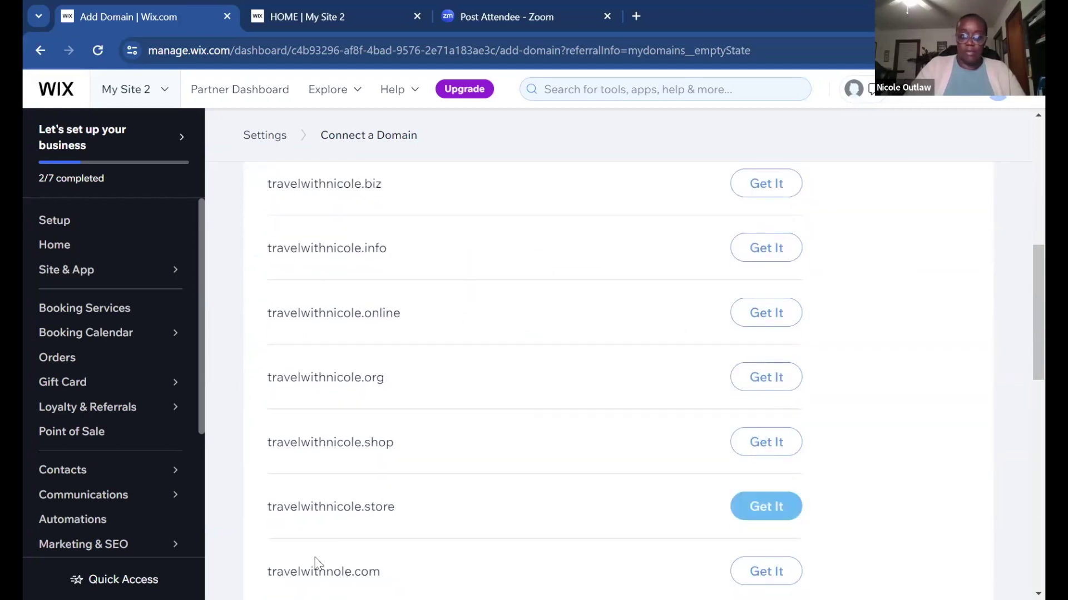
{"action": "scroll", "coordinate": [315, 561], "scroll_direction": "down", "scroll_amount": 3}
{"action": "scroll", "coordinate": [791, 410], "scroll_direction": "down", "scroll_amount": 3}
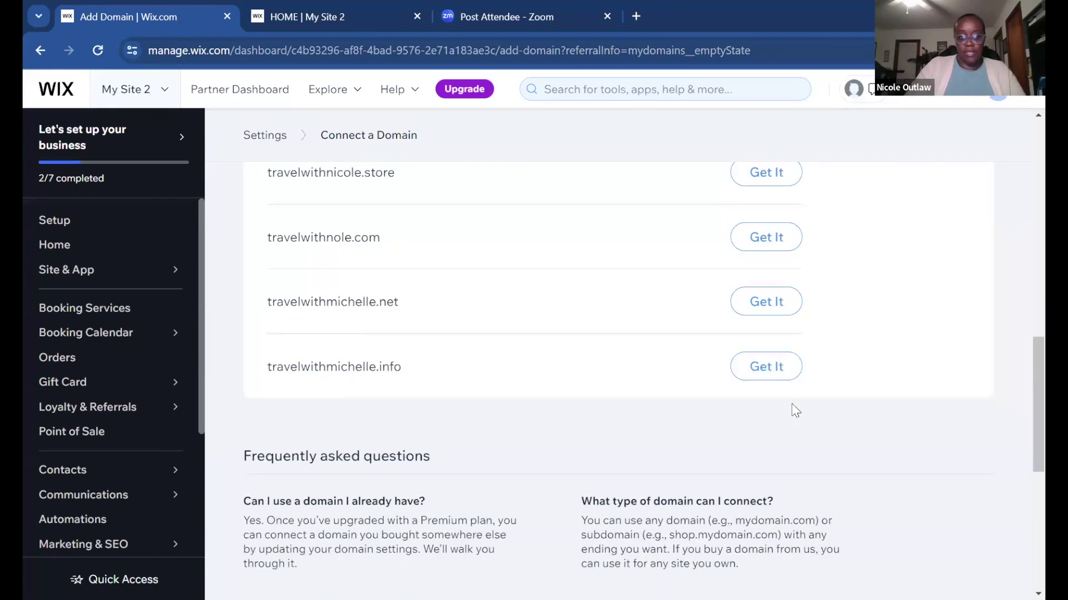
{"action": "scroll", "coordinate": [837, 434], "scroll_direction": "up", "scroll_amount": 10}
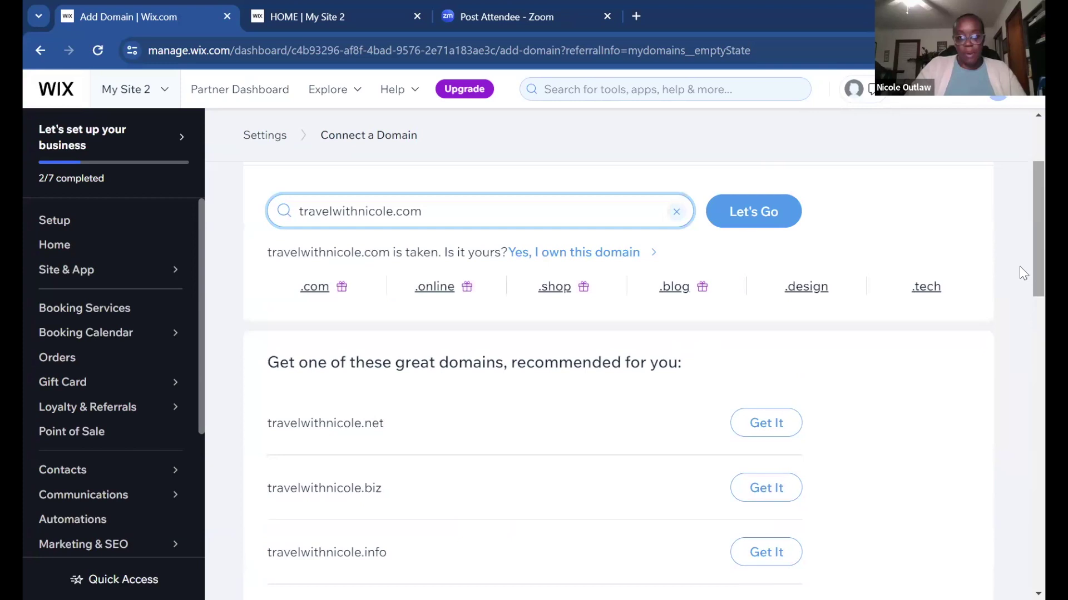
{"action": "scroll", "coordinate": [1023, 281], "scroll_direction": "up", "scroll_amount": 3}
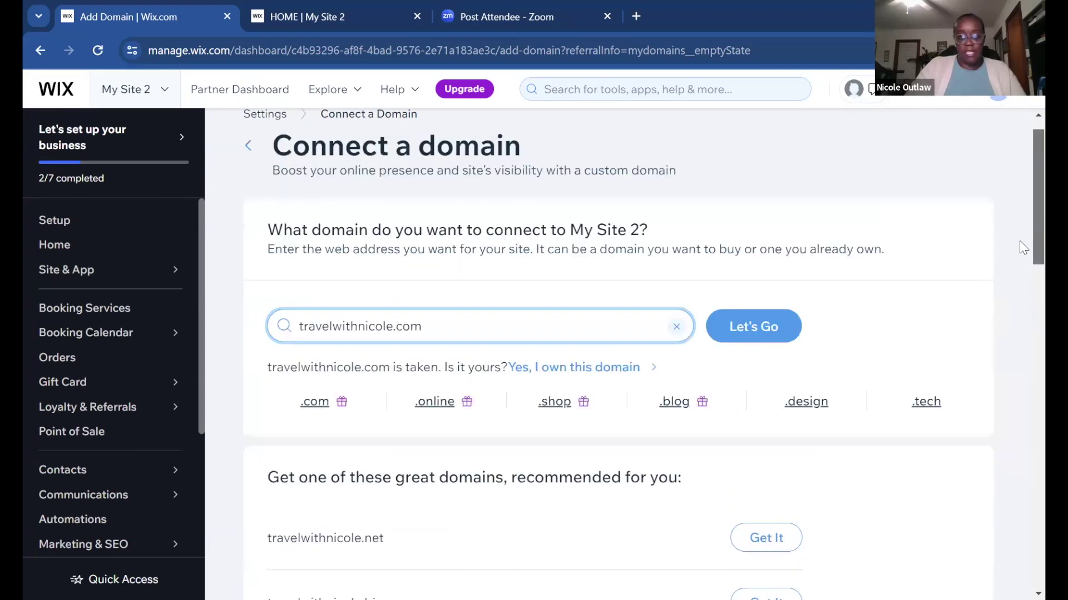
{"action": "scroll", "coordinate": [1023, 247], "scroll_direction": "up", "scroll_amount": 1}
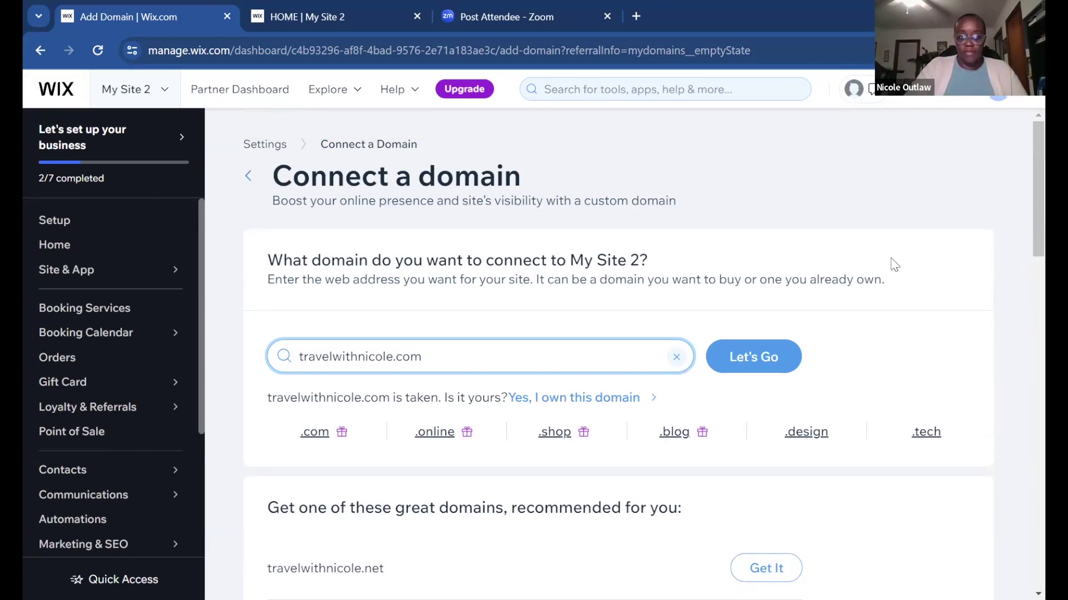
{"action": "left_click", "coordinate": [248, 178]}
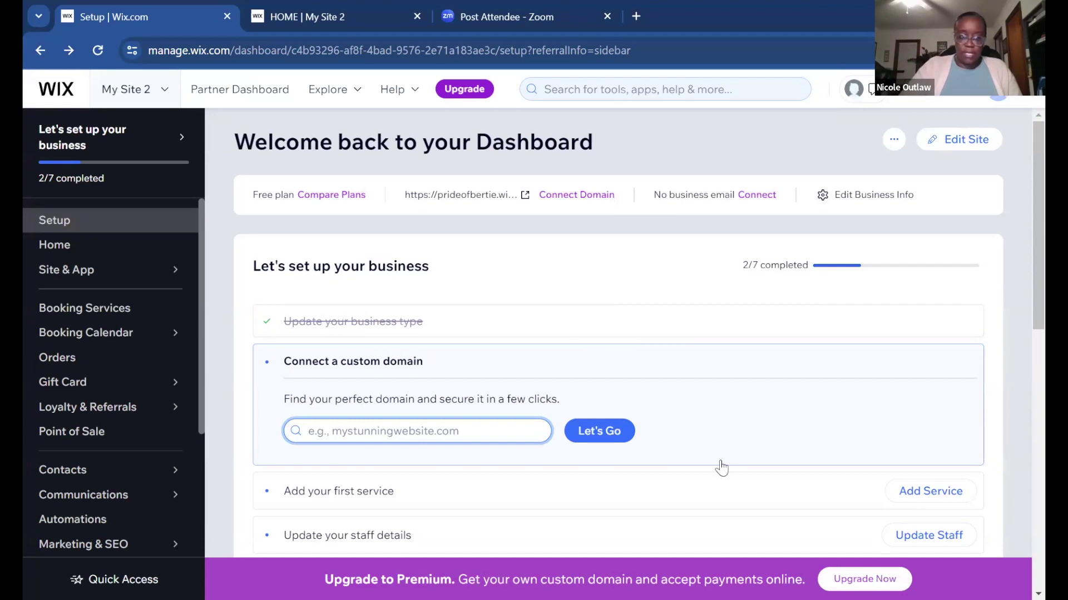
Step: Open the payment methods setup from the business checklist and dismiss the business location prompt
{"action": "scroll", "coordinate": [822, 426], "scroll_direction": "down", "scroll_amount": 1}
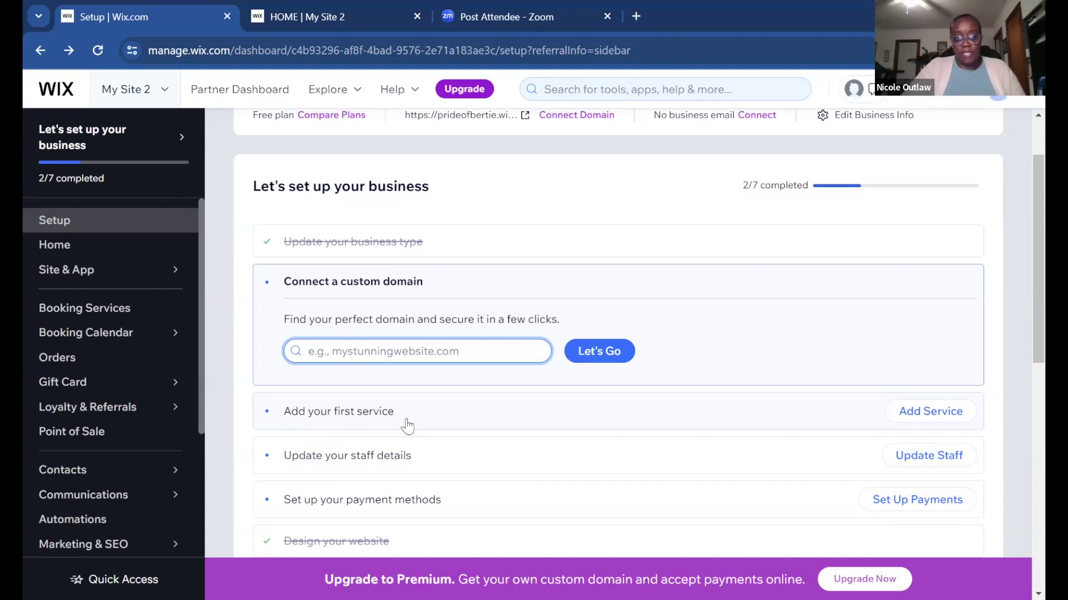
{"action": "scroll", "coordinate": [407, 427], "scroll_direction": "down", "scroll_amount": 1}
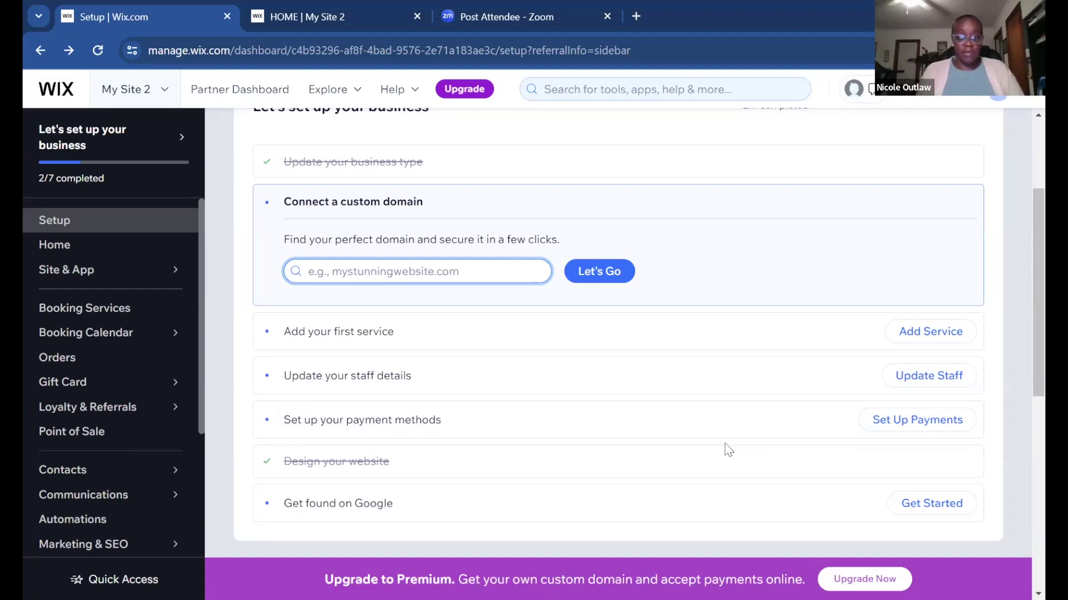
{"action": "left_click", "coordinate": [898, 422]}
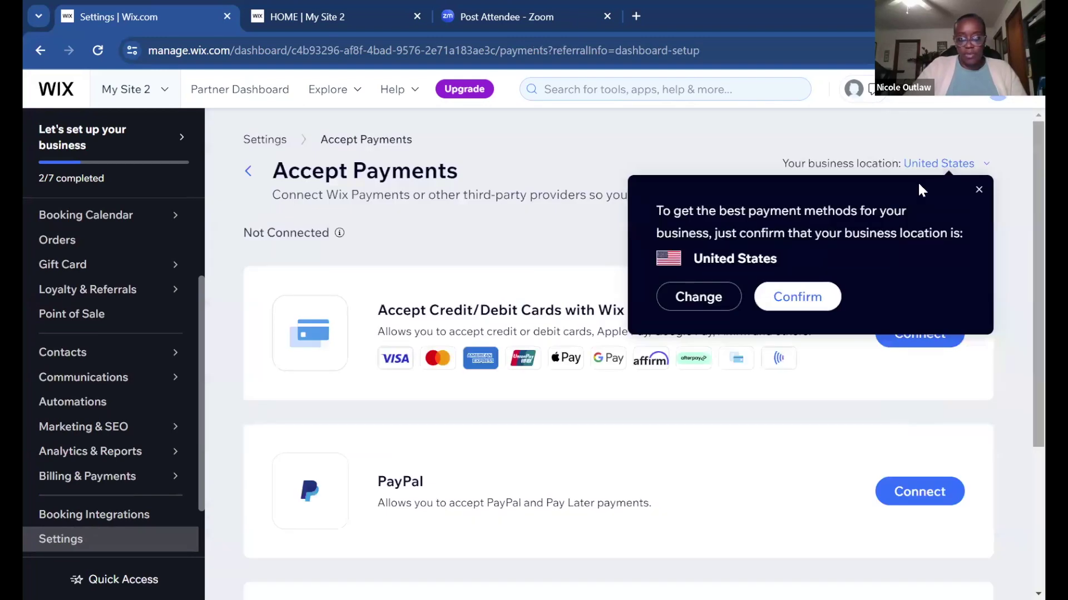
{"action": "left_click", "coordinate": [499, 234]}
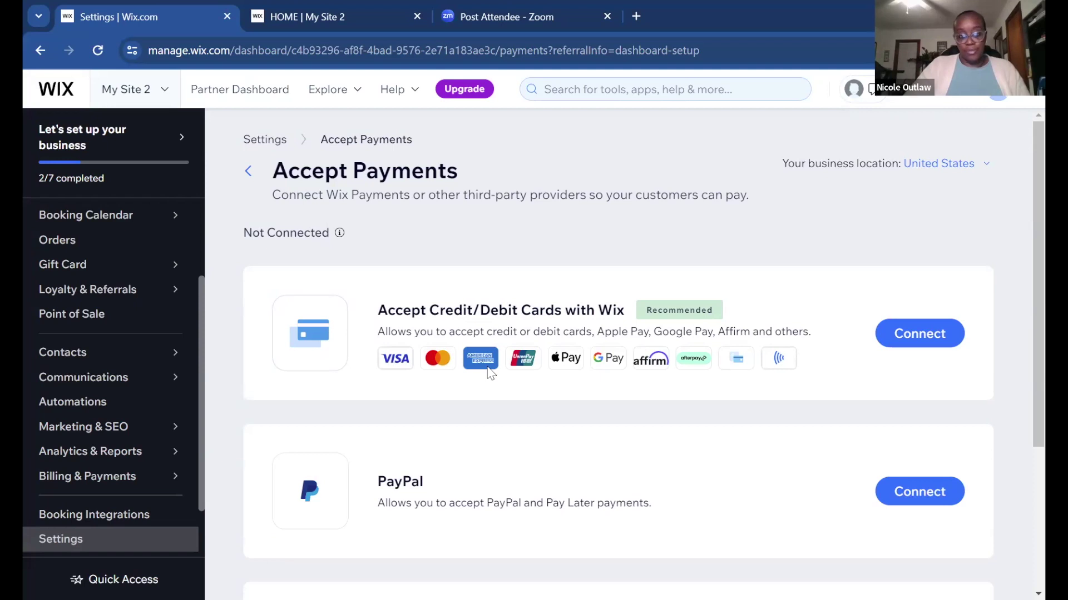
Step: Start connecting credit/debit card payments with Wix, review the restricted products and services, and go back to Accept Payments
{"action": "left_click", "coordinate": [925, 345]}
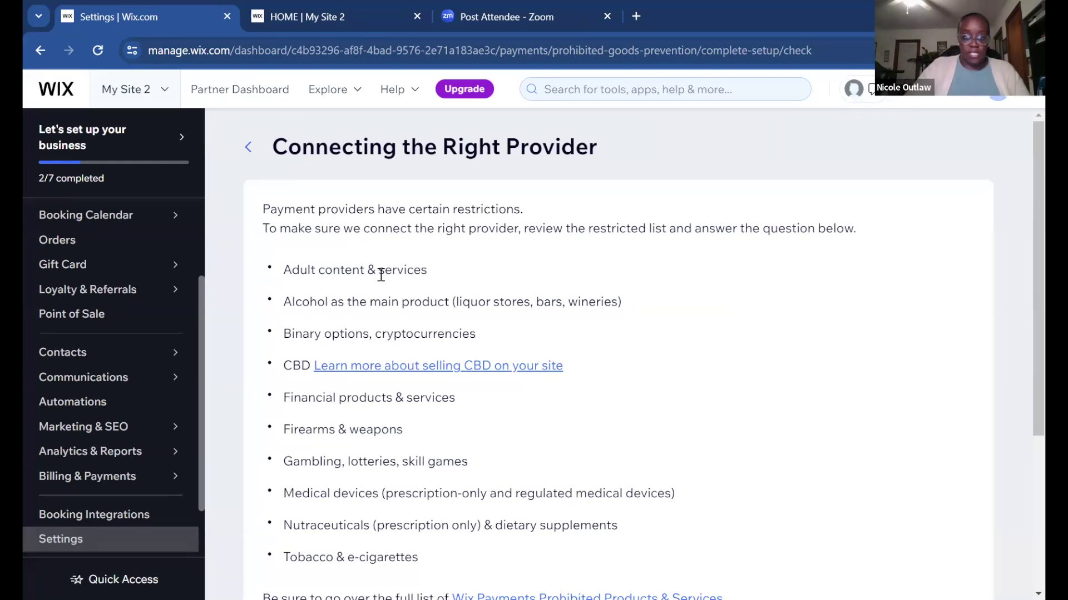
{"action": "scroll", "coordinate": [628, 417], "scroll_direction": "down", "scroll_amount": 2}
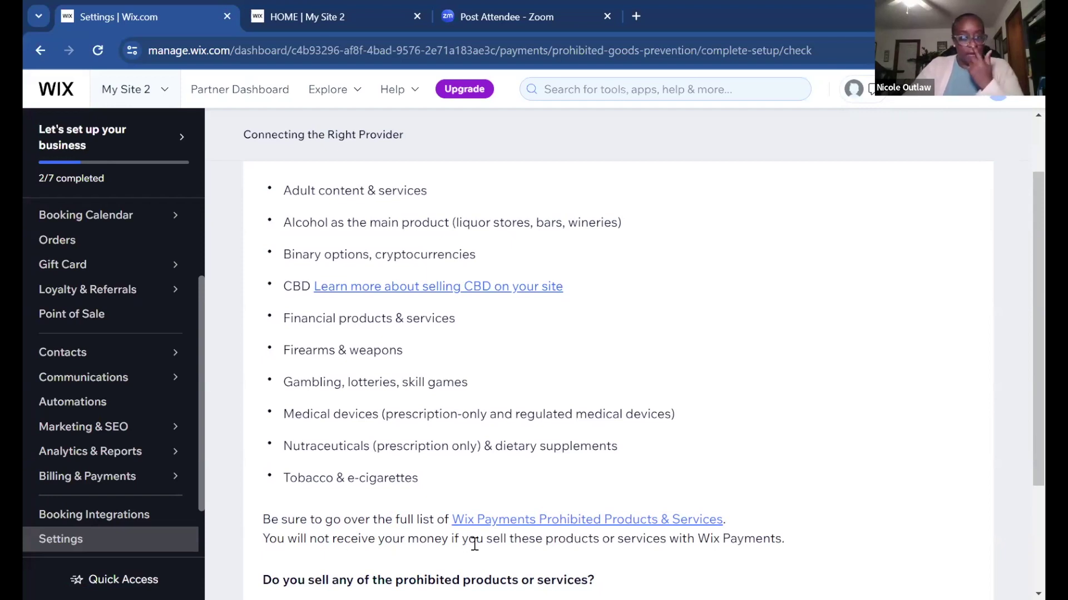
{"action": "scroll", "coordinate": [474, 544], "scroll_direction": "down", "scroll_amount": 2}
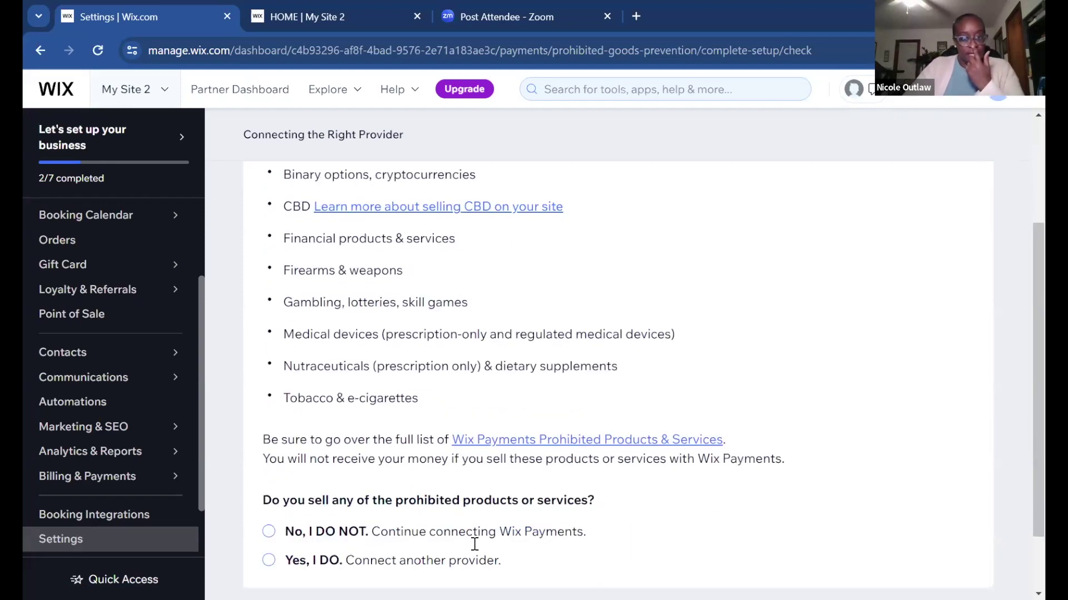
{"action": "scroll", "coordinate": [431, 537], "scroll_direction": "down", "scroll_amount": 2}
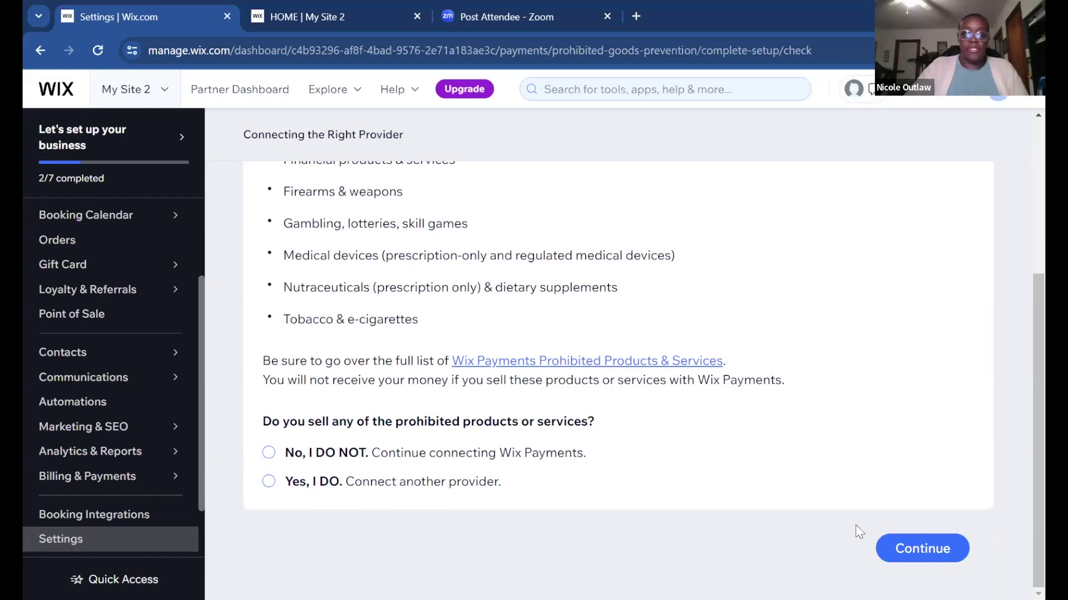
{"action": "scroll", "coordinate": [331, 142], "scroll_direction": "up", "scroll_amount": 5}
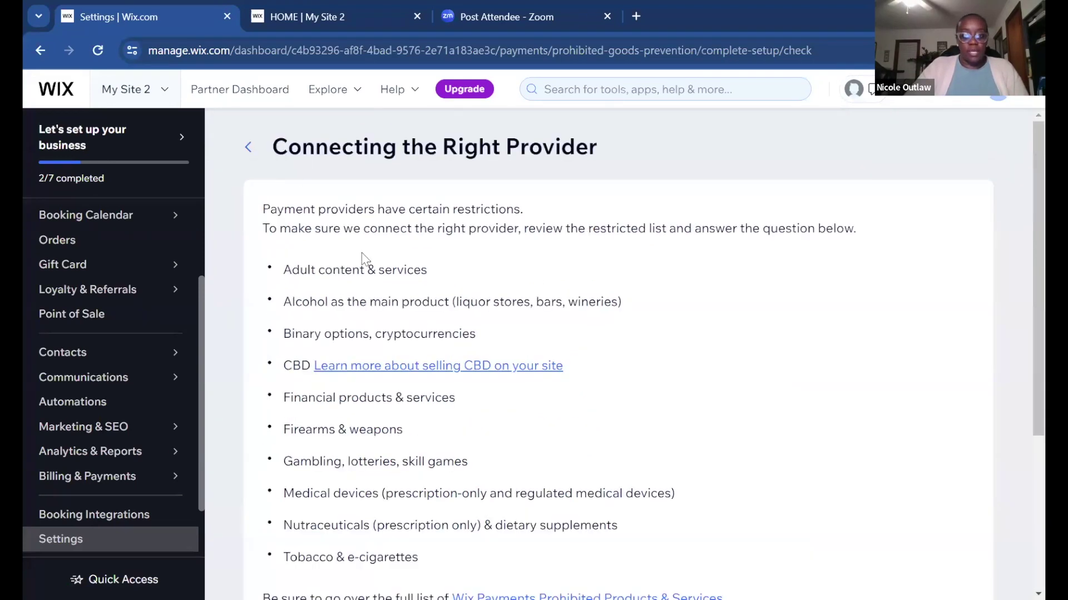
{"action": "left_click", "coordinate": [250, 147]}
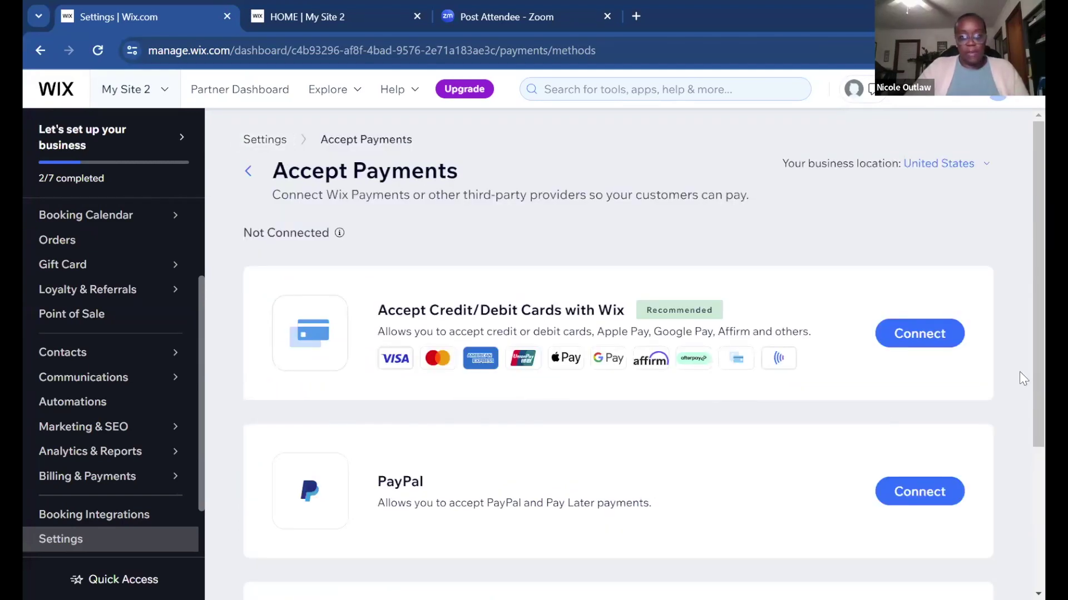
Step: Open the Manual Payments connection, review its payment types and customer instructions section, and return to Accept Payments without connecting
{"action": "scroll", "coordinate": [1023, 360], "scroll_direction": "down", "scroll_amount": 3}
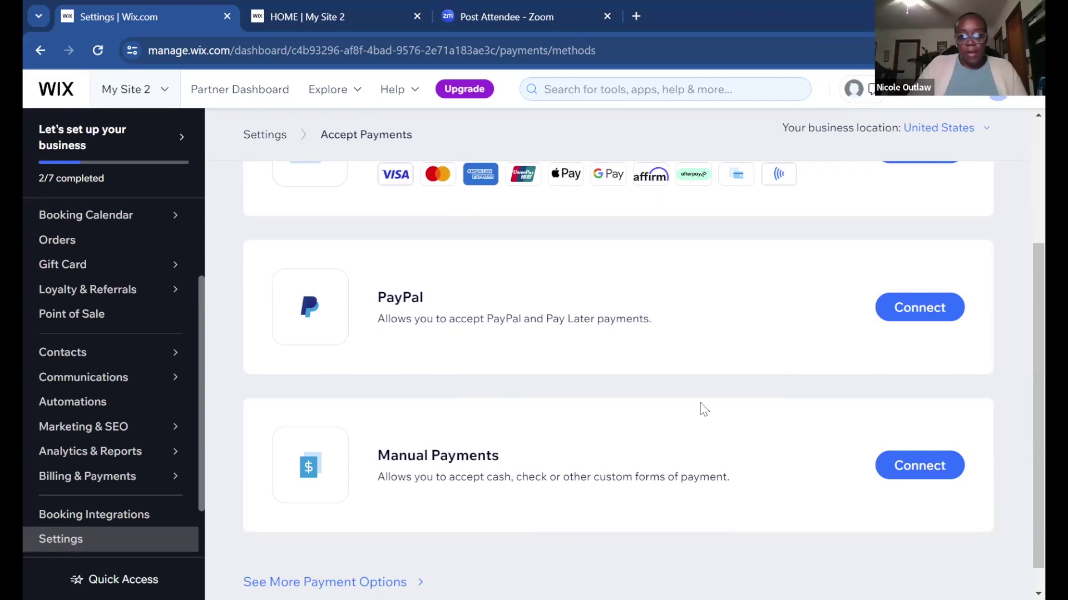
{"action": "left_click", "coordinate": [922, 467]}
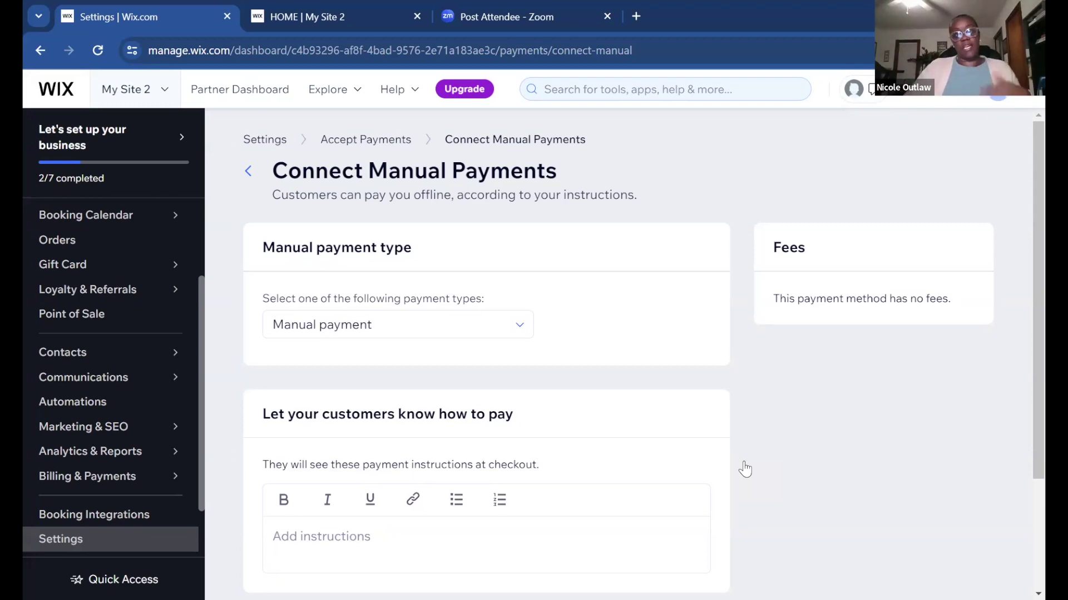
{"action": "left_click", "coordinate": [514, 326]}
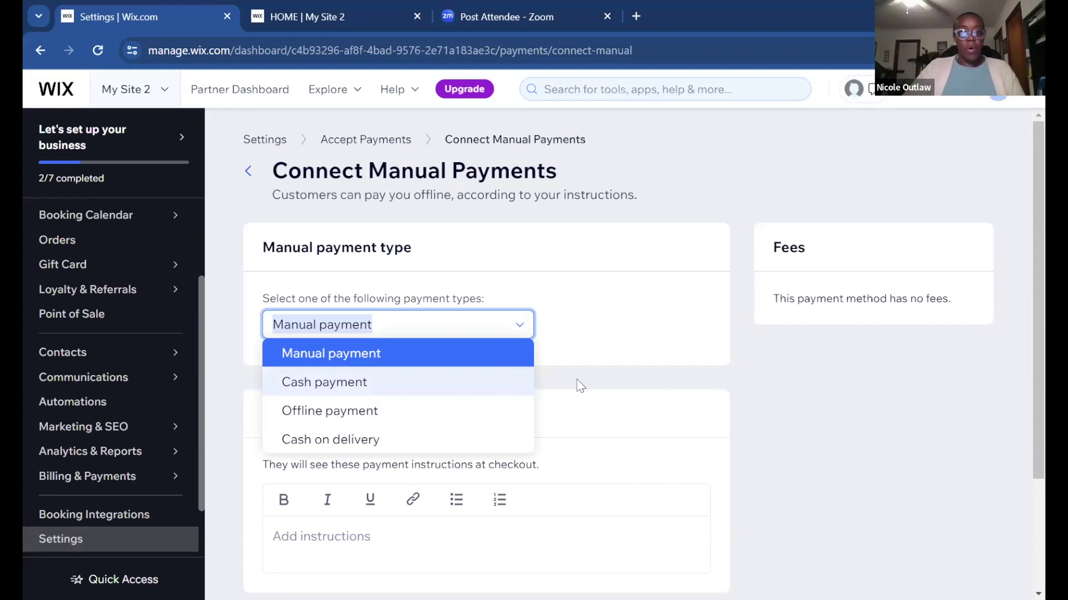
{"action": "left_click", "coordinate": [965, 442]}
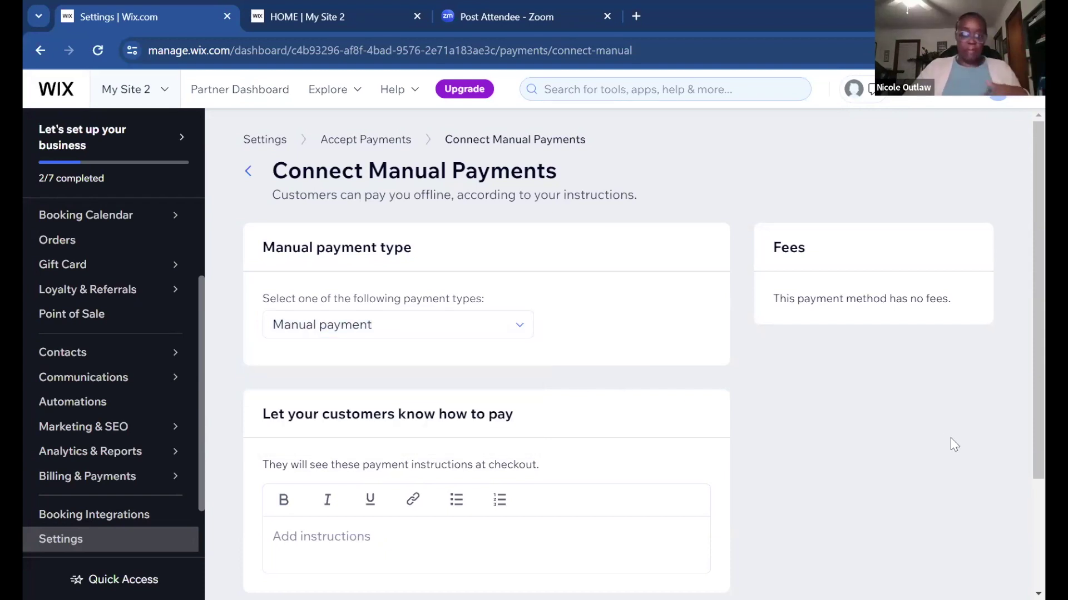
{"action": "scroll", "coordinate": [949, 439], "scroll_direction": "down", "scroll_amount": 3}
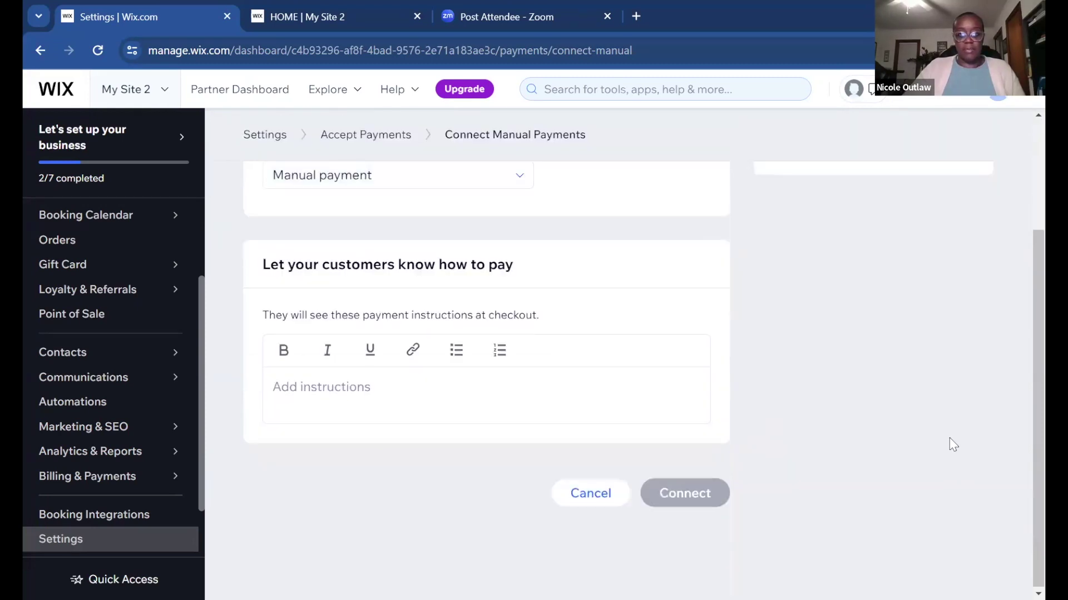
{"action": "scroll", "coordinate": [948, 440], "scroll_direction": "up", "scroll_amount": 3}
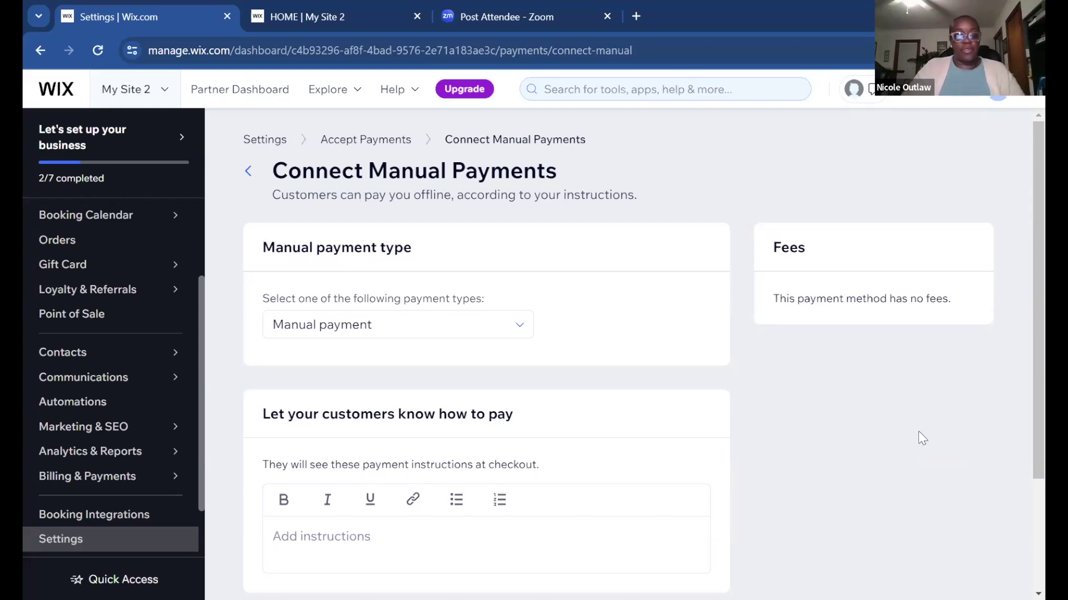
{"action": "left_click", "coordinate": [248, 171]}
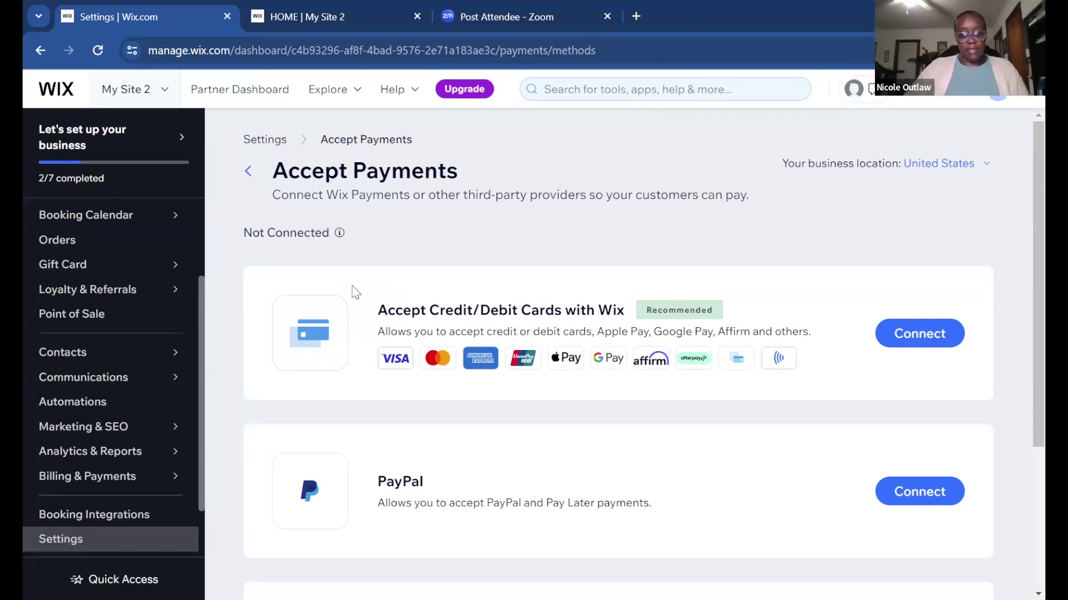
Step: Leave the payment settings and open Marketing Home to check the progress of the marketing essentials
{"action": "left_click", "coordinate": [248, 171]}
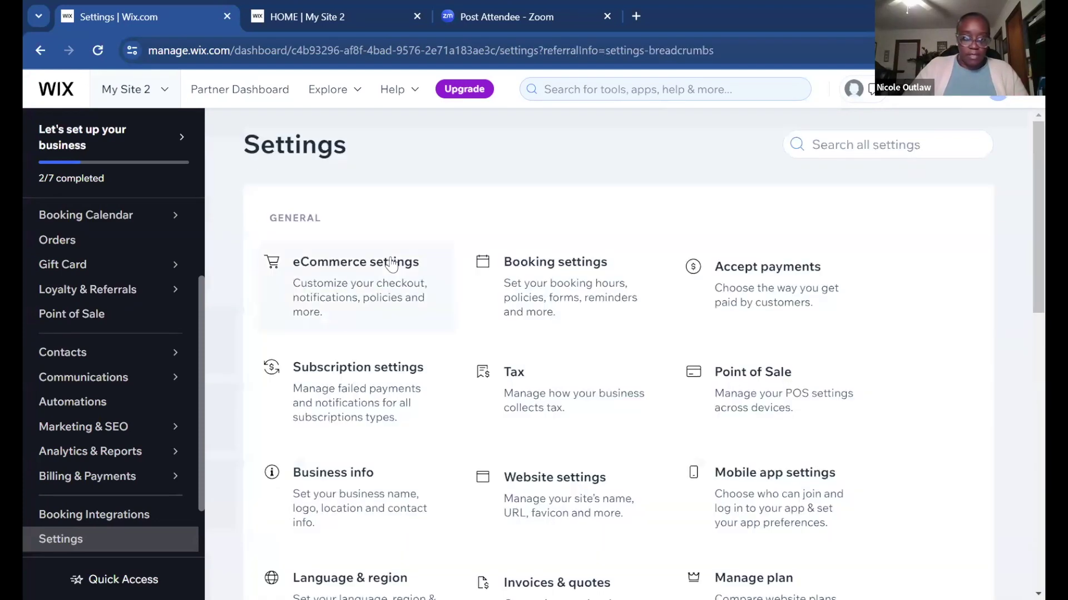
{"action": "scroll", "coordinate": [160, 318], "scroll_direction": "up", "scroll_amount": 3}
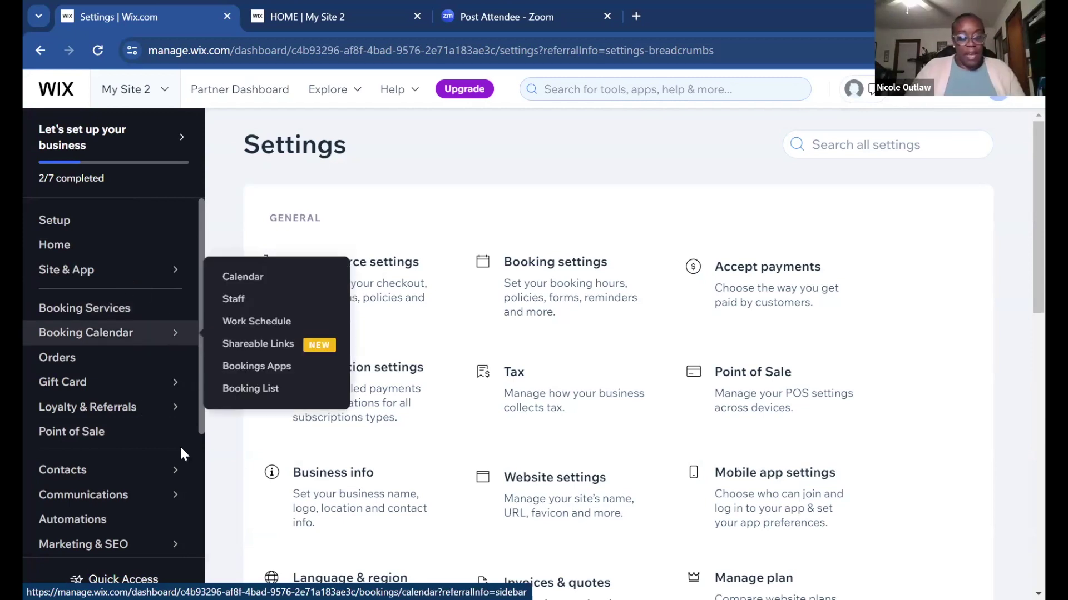
{"action": "mouse_move", "coordinate": [170, 553]}
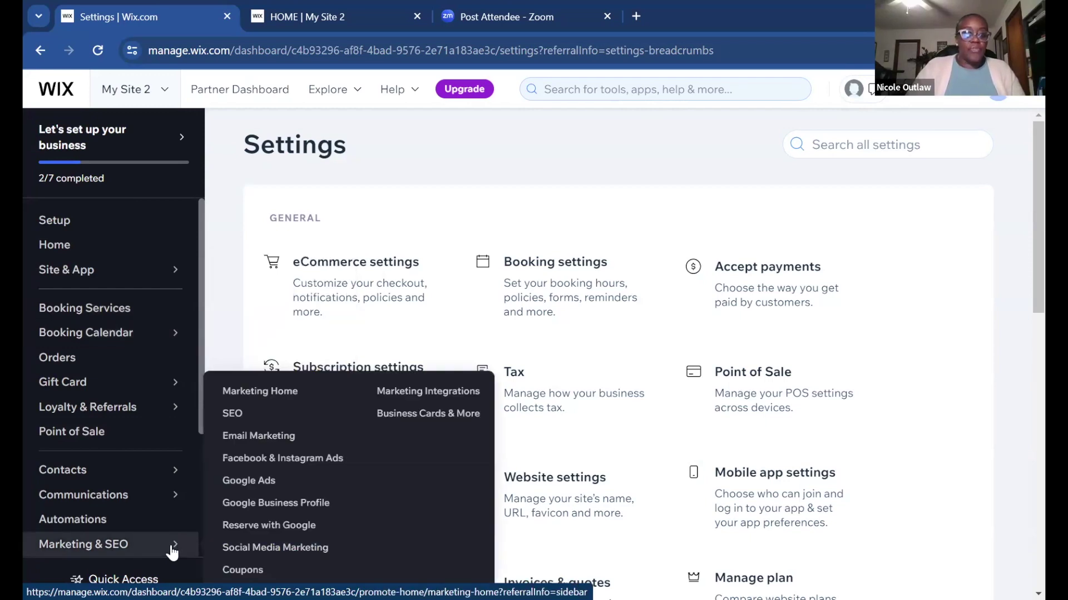
{"action": "left_click", "coordinate": [116, 548]}
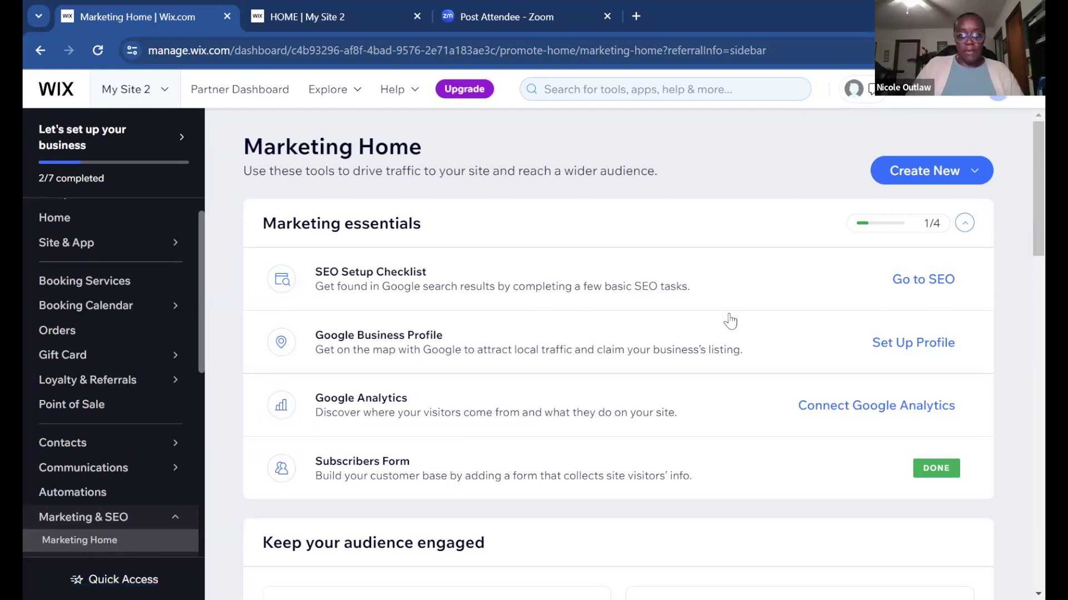
{"action": "mouse_move", "coordinate": [870, 231]}
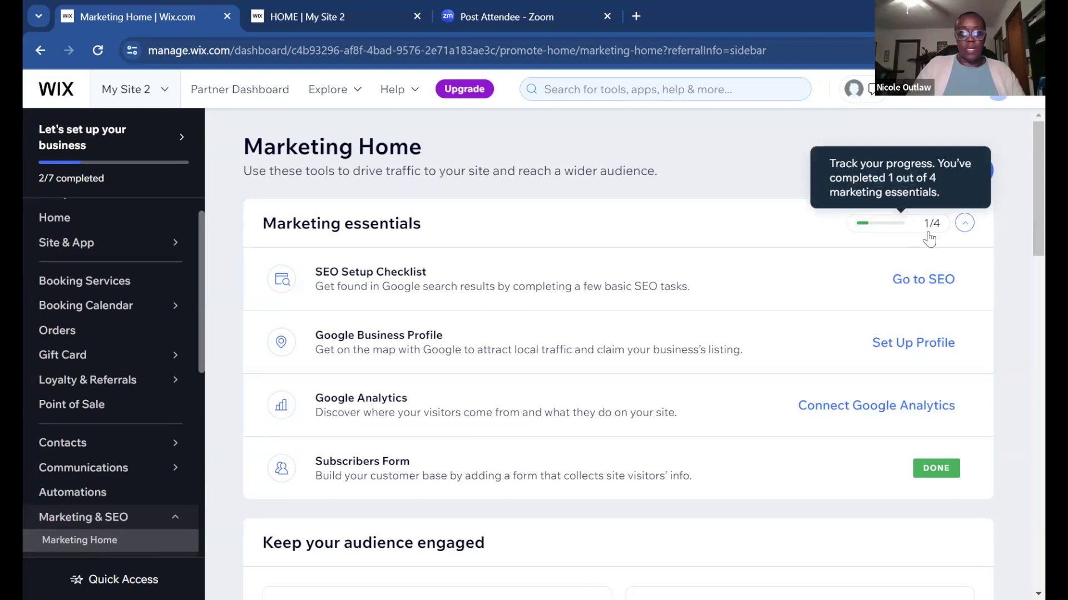
Step: Open the SEO Setup Checklist from the marketing essentials and start its questionnaire
{"action": "left_click", "coordinate": [918, 292]}
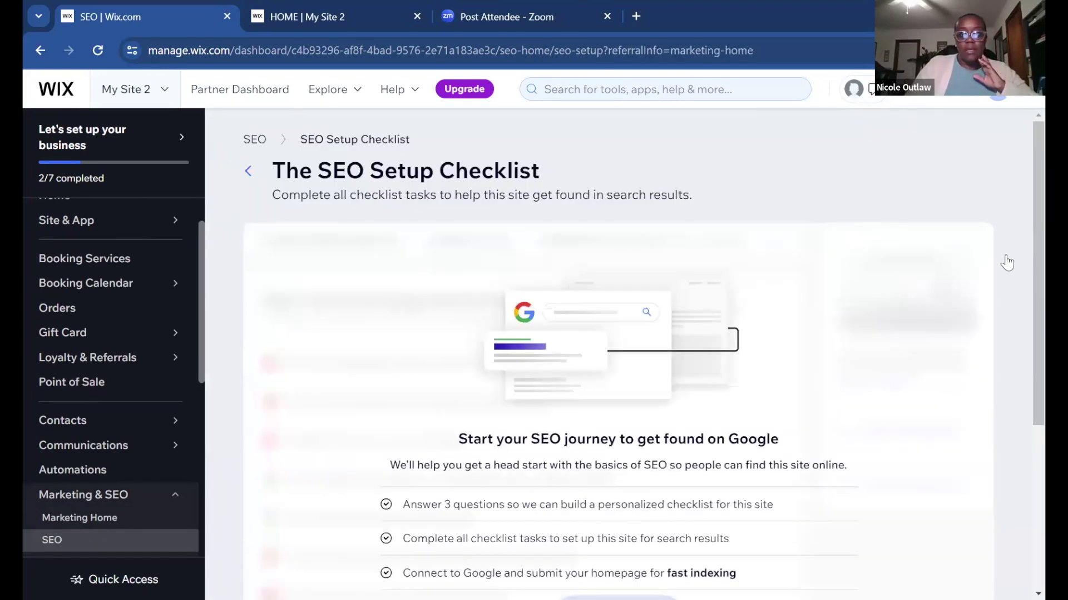
{"action": "scroll", "coordinate": [995, 261], "scroll_direction": "down", "scroll_amount": 5}
{"action": "left_click", "coordinate": [642, 389]}
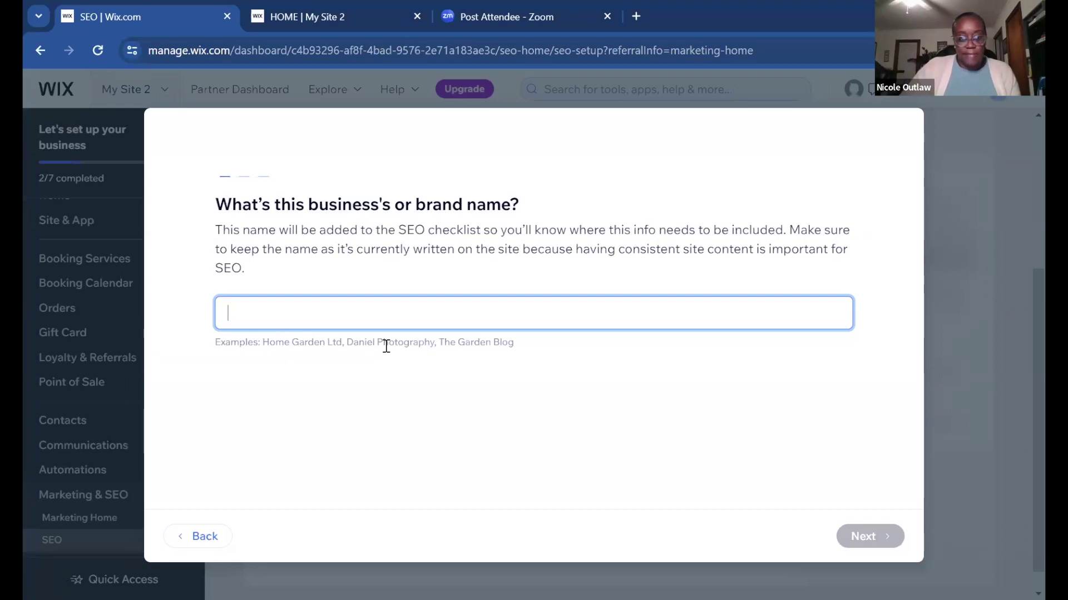
Step: Enter "Travel with Nicole" as the business or brand name and continue to the customer service area question
{"action": "type", "text": "Tra"}
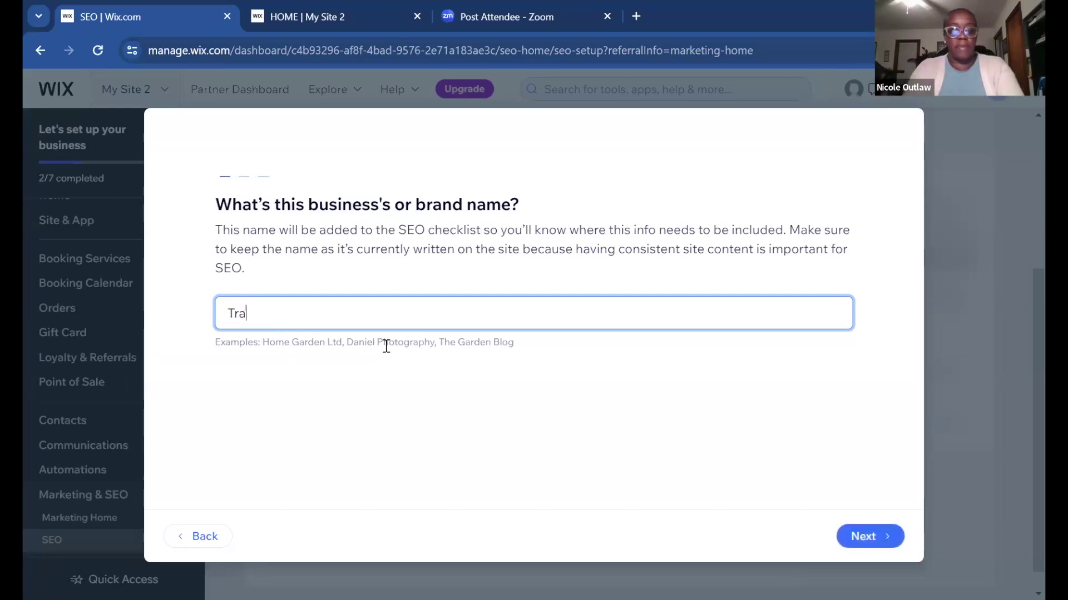
{"action": "type", "text": "vel Wix"}
{"action": "key", "text": "BackSpace"}
{"action": "key", "text": "BackSpace"}
{"action": "key", "text": "BackSpace"}
{"action": "type", "text": "wi"}
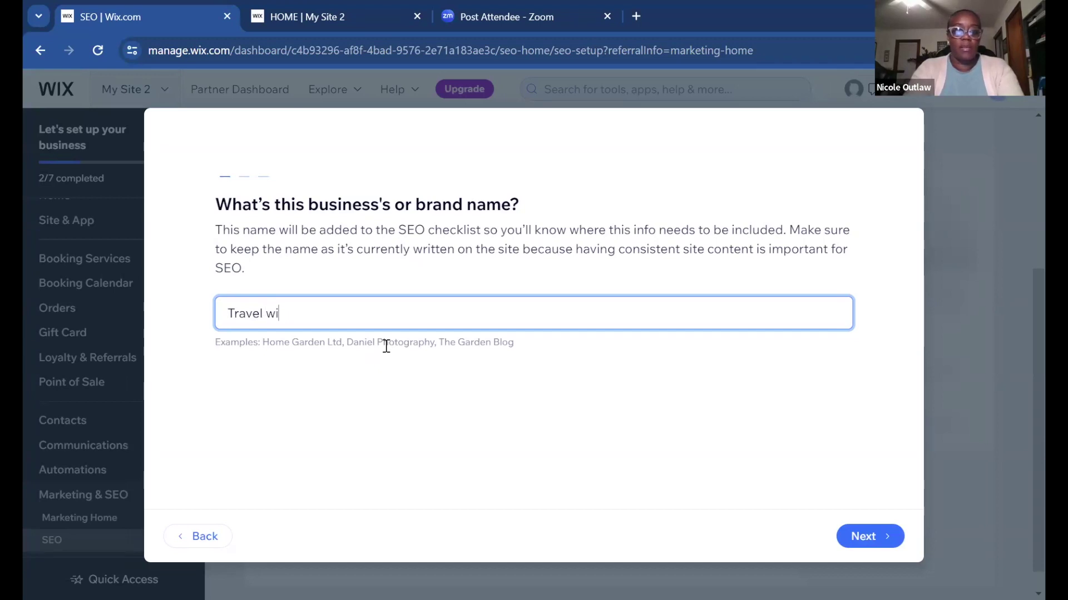
{"action": "type", "text": "th Nicole"}
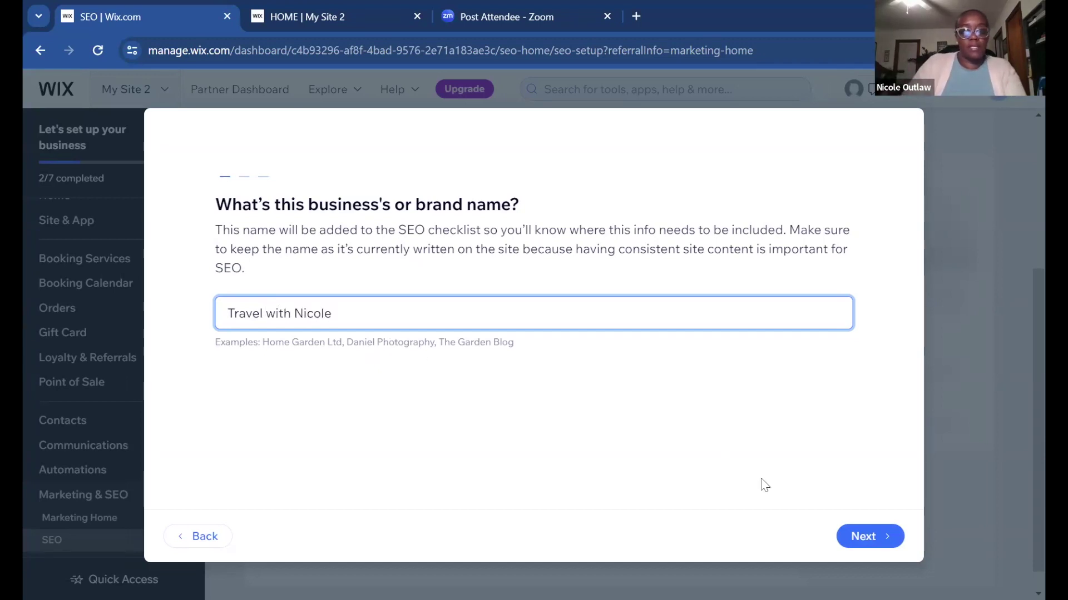
{"action": "left_click", "coordinate": [846, 537]}
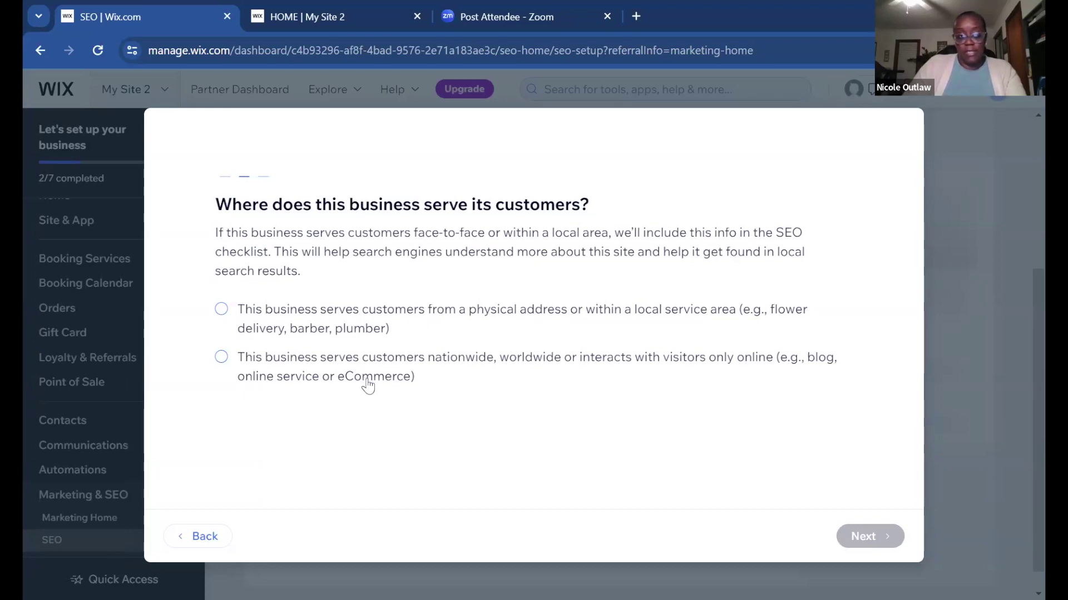
Step: Specify that the business serves customers from a physical or local area, choose Windsor, NC, USA, and continue to the keywords question
{"action": "left_click", "coordinate": [222, 310]}
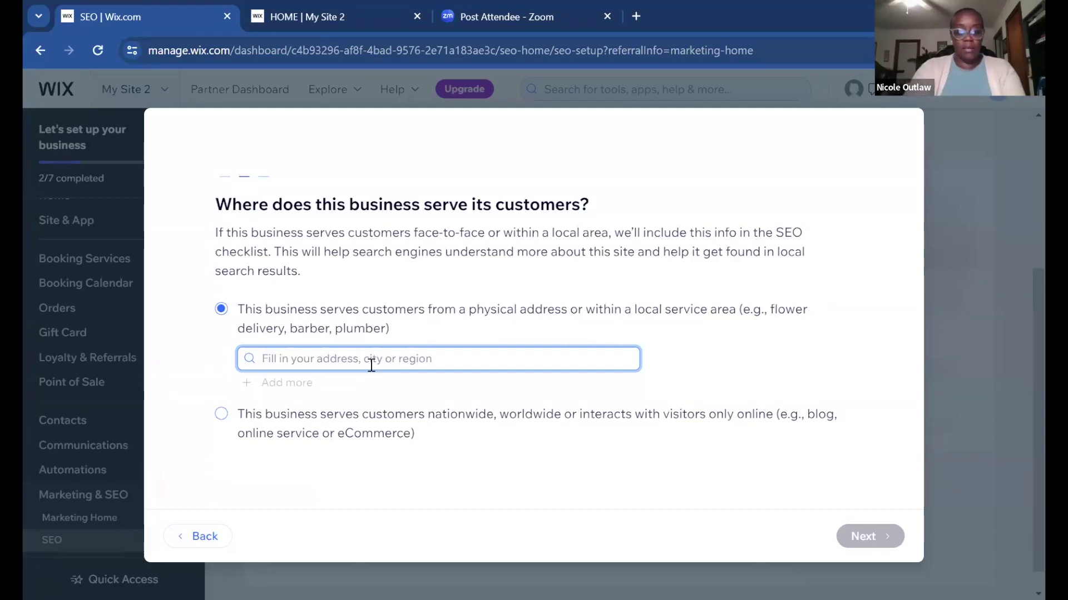
{"action": "type", "text": "Wind"}
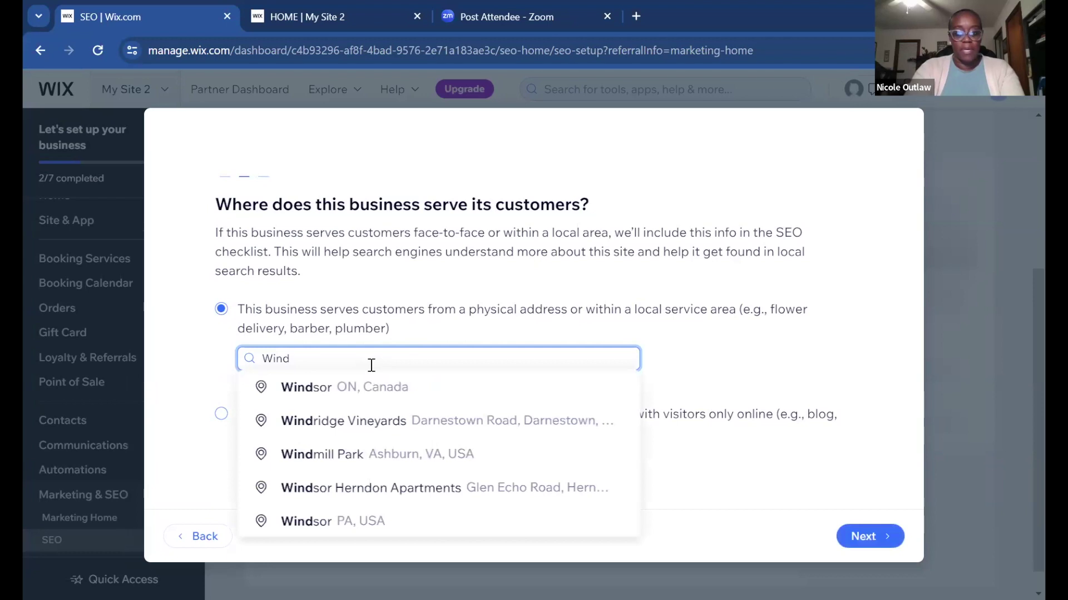
{"action": "type", "text": "sor, NC"}
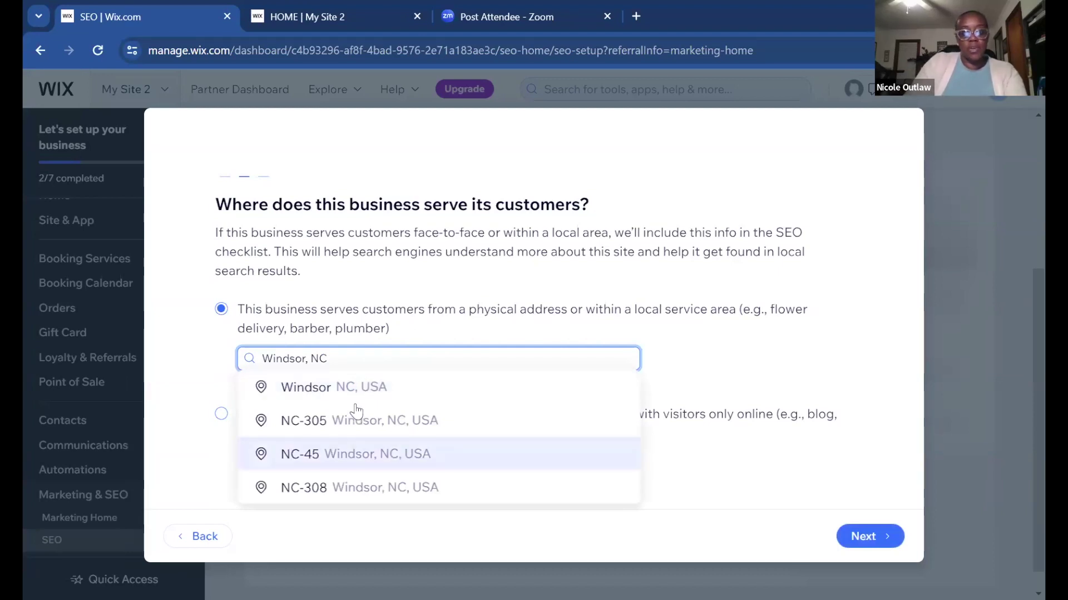
{"action": "left_click", "coordinate": [361, 390]}
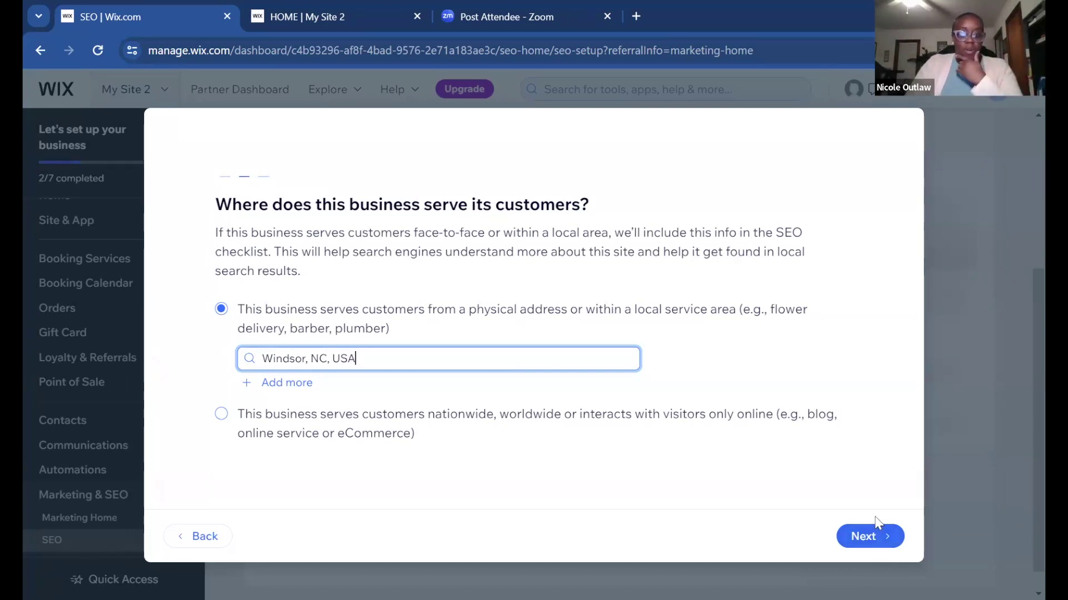
{"action": "left_click", "coordinate": [876, 539]}
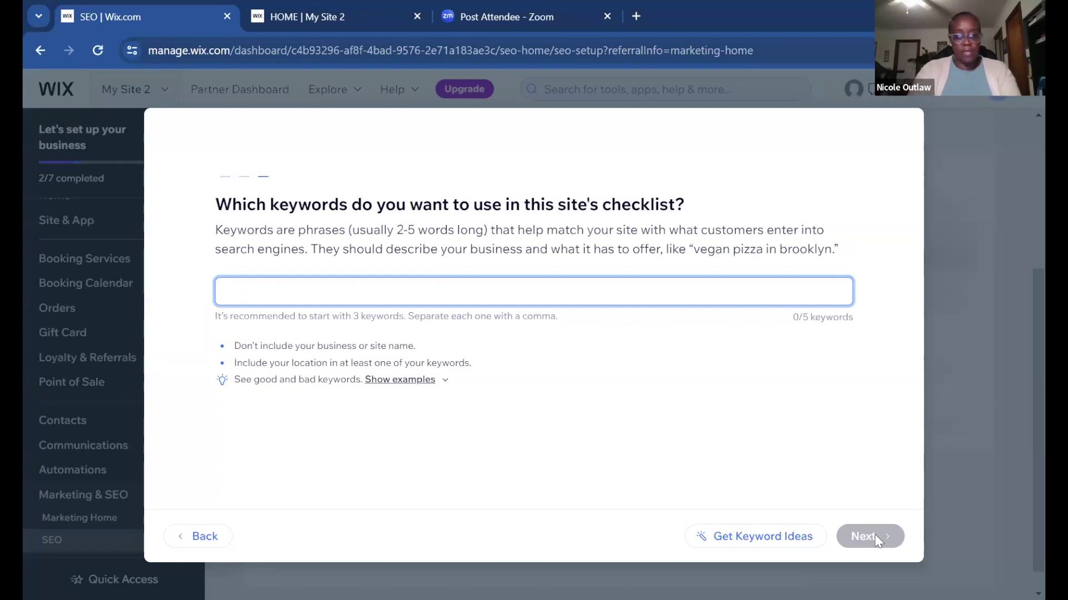
Step: Add "travel", "vacation" and "airport" as separate keywords for the site's SEO checklist
{"action": "type", "text": "trave"}
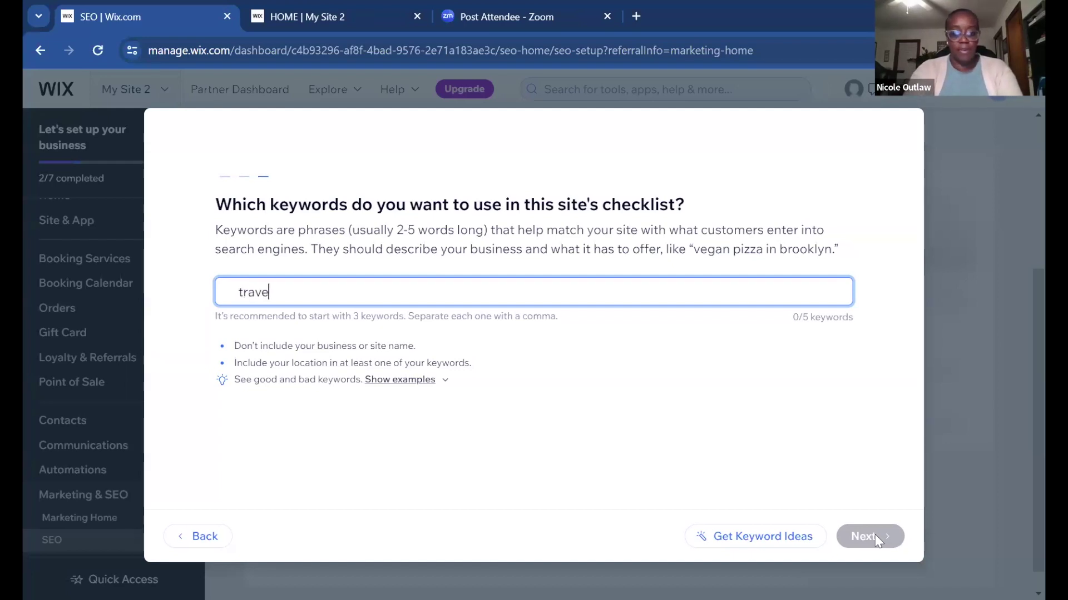
{"action": "type", "text": "l"}
{"action": "key", "text": "Return"}
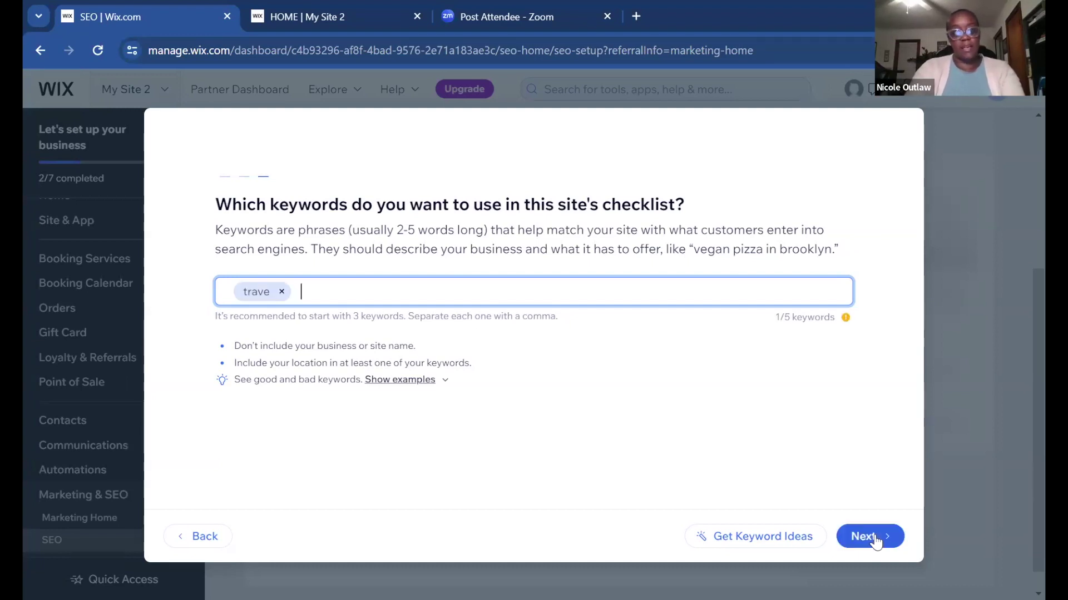
{"action": "key", "text": "BackSpace"}
{"action": "type", "text": "travel"}
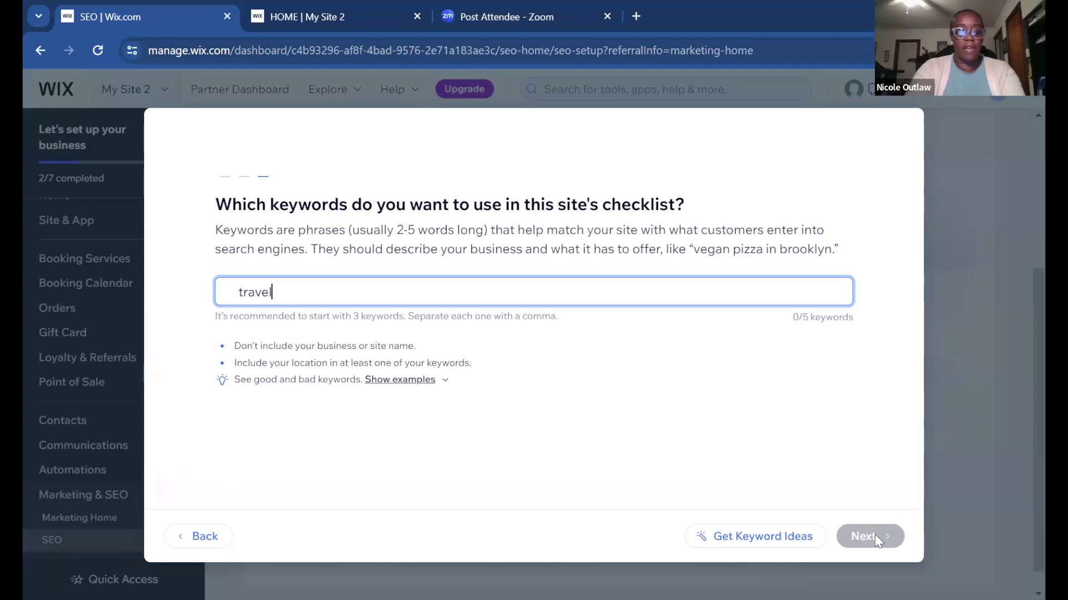
{"action": "key", "text": "Return"}
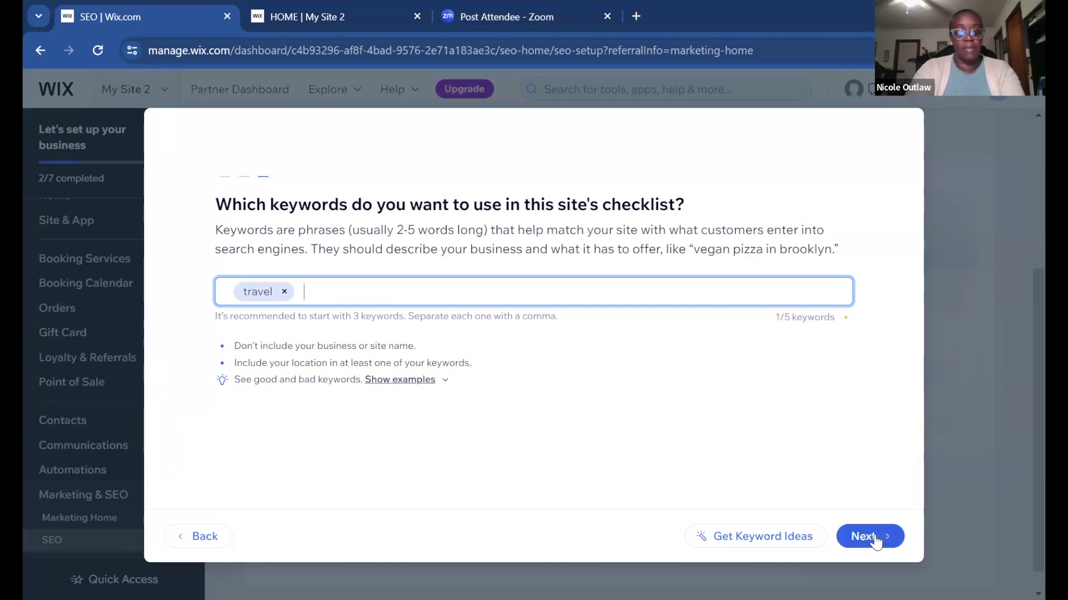
{"action": "type", "text": "vacation"}
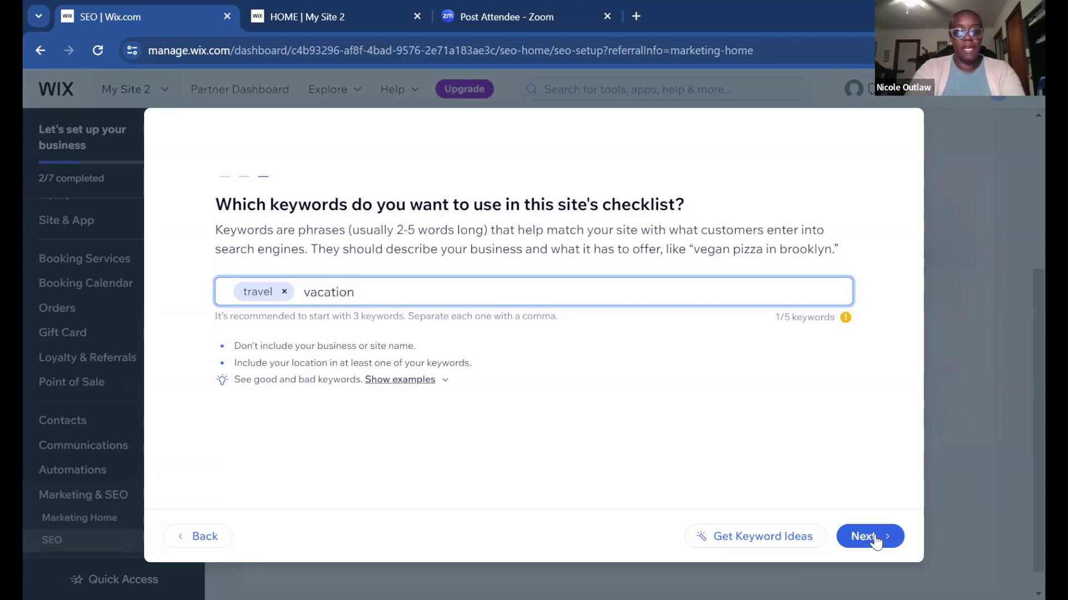
{"action": "key", "text": "Return"}
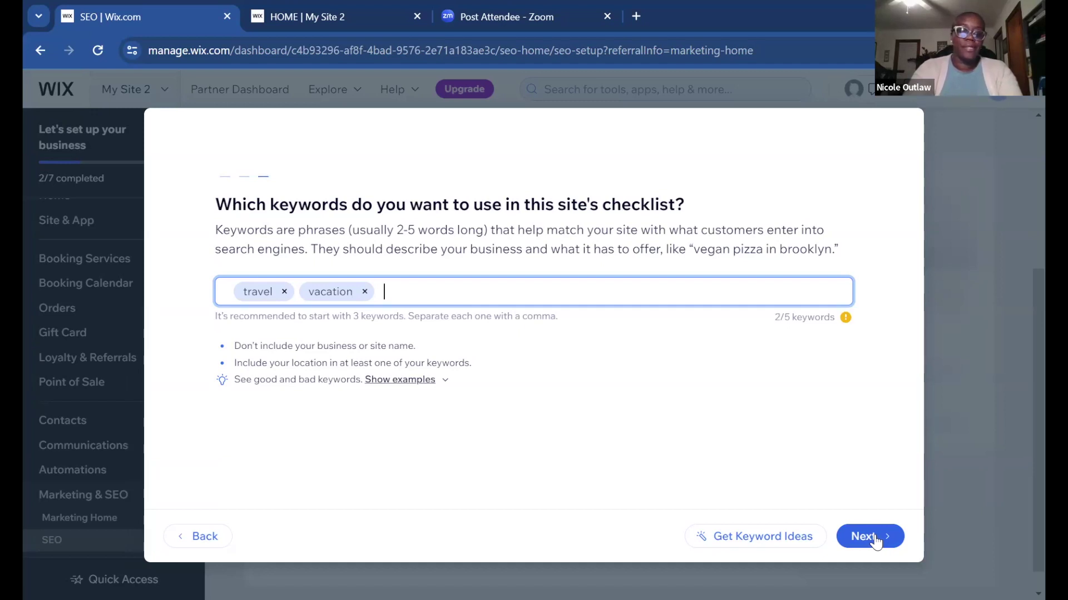
{"action": "type", "text": "airport"}
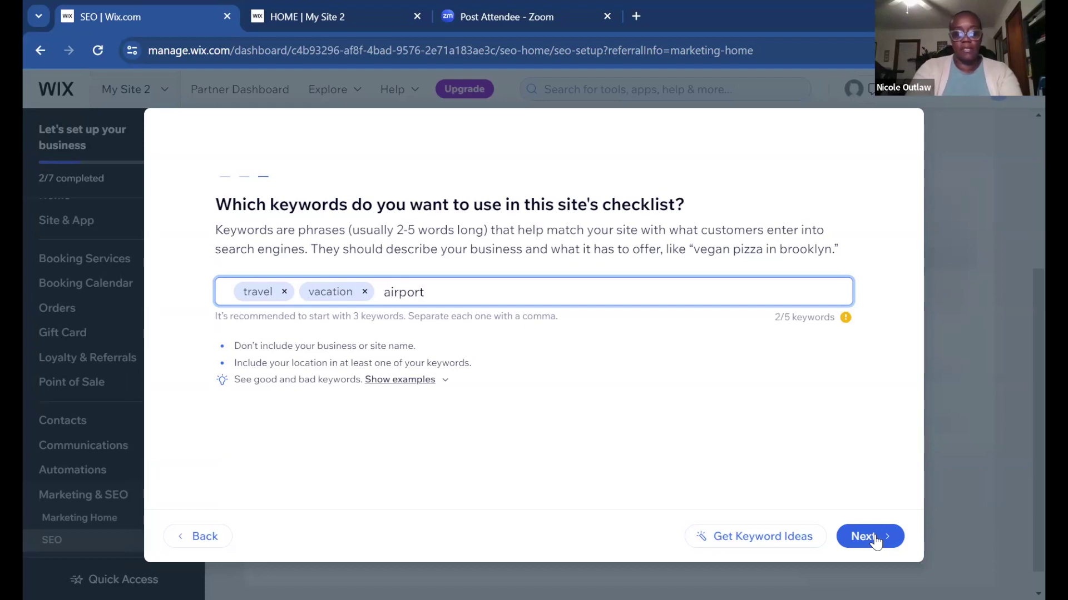
{"action": "type", "text": ","}
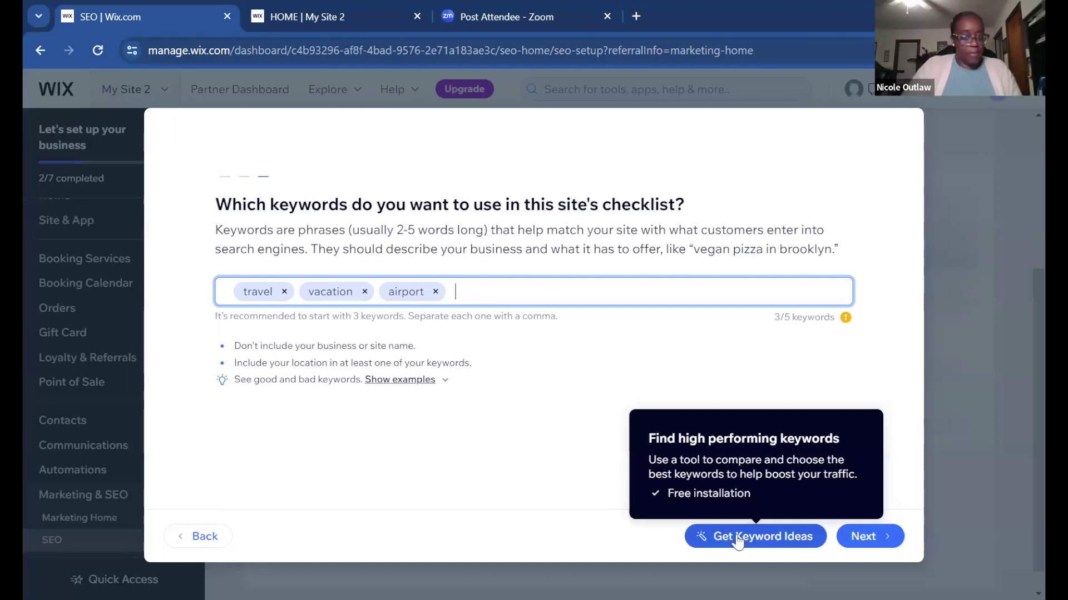
Step: Finish the SEO questionnaire and expand the checklist task for allowing indexing of the homepage
{"action": "left_click", "coordinate": [735, 538]}
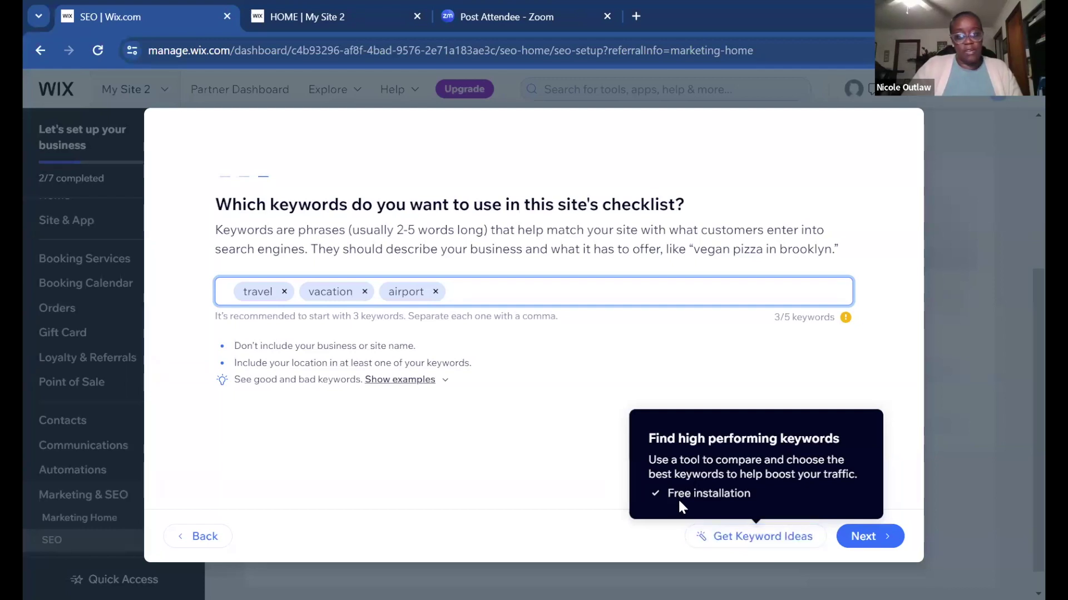
{"action": "left_click", "coordinate": [864, 537]}
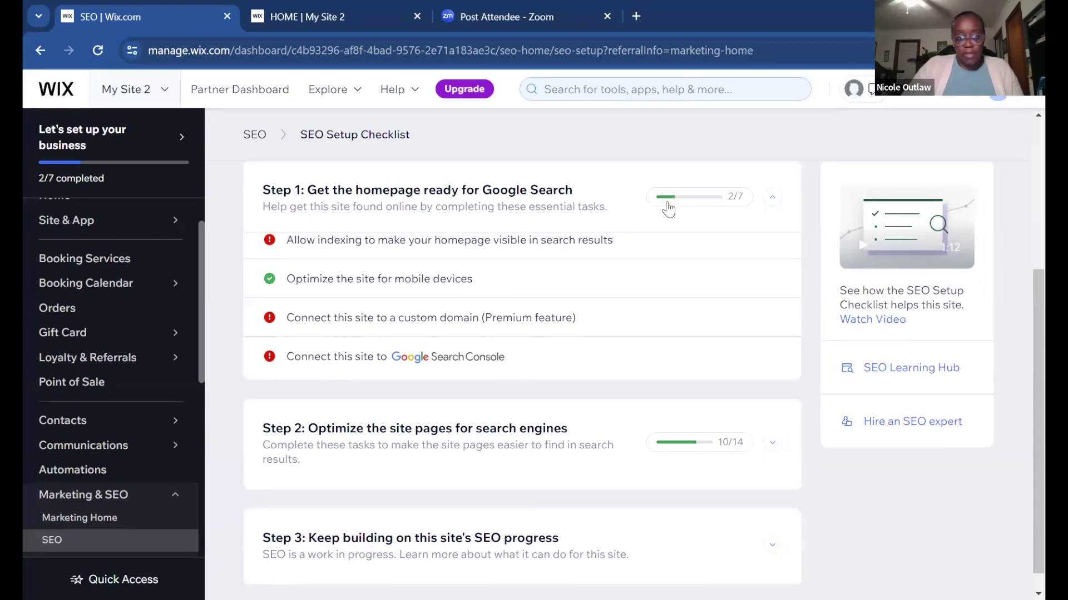
{"action": "mouse_move", "coordinate": [668, 210]}
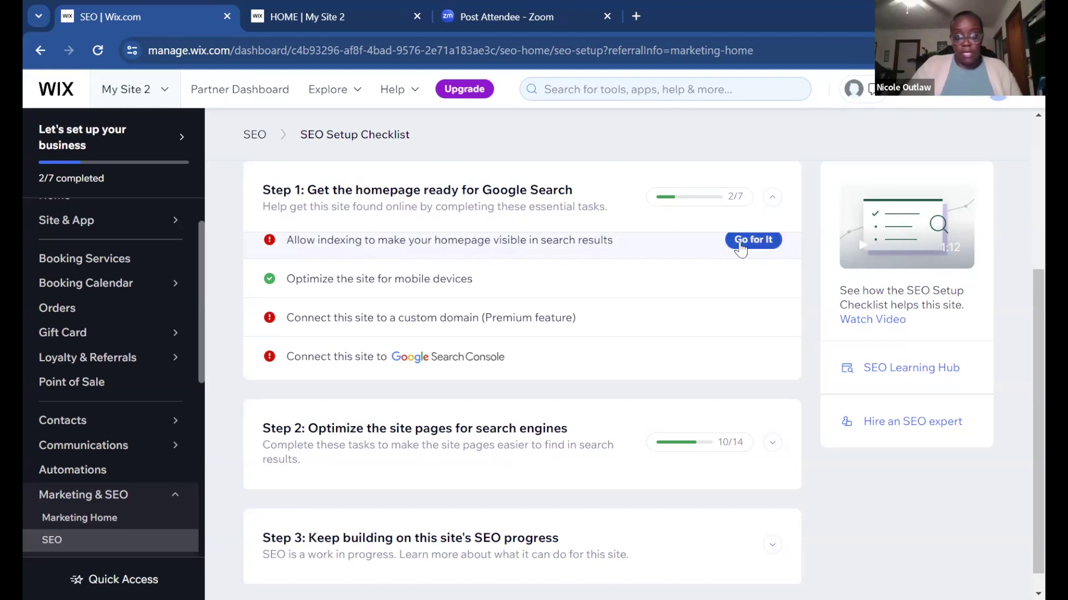
{"action": "left_click", "coordinate": [740, 248]}
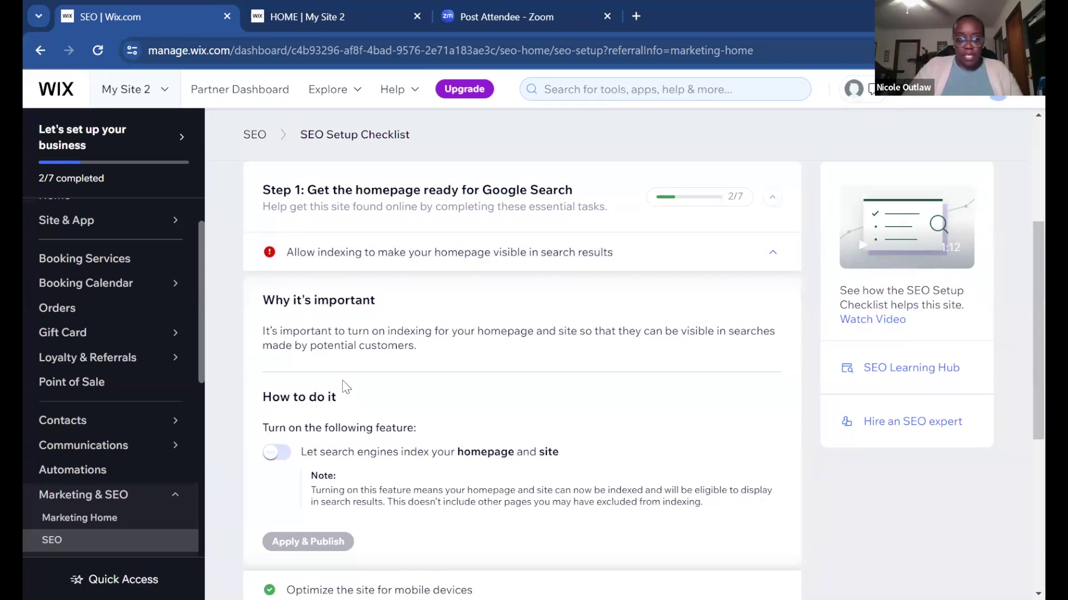
Step: Review the homepage indexing instructions and the remaining Step 1 tasks in the SEO Setup Checklist
{"action": "scroll", "coordinate": [417, 432], "scroll_direction": "down", "scroll_amount": 1}
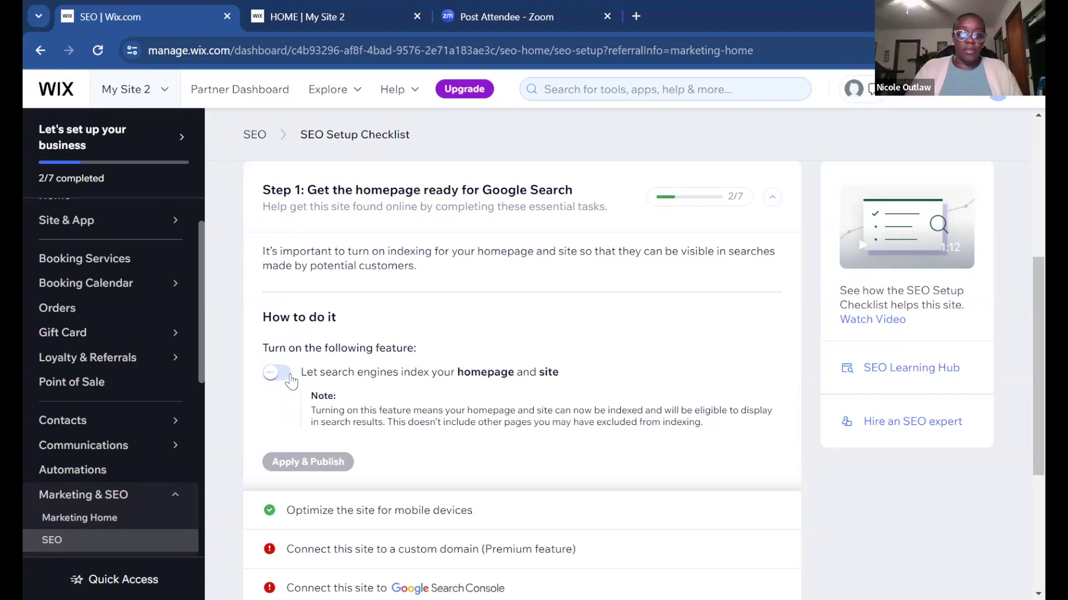
{"action": "scroll", "coordinate": [410, 389], "scroll_direction": "down", "scroll_amount": 1}
{"action": "scroll", "coordinate": [409, 388], "scroll_direction": "down", "scroll_amount": 3}
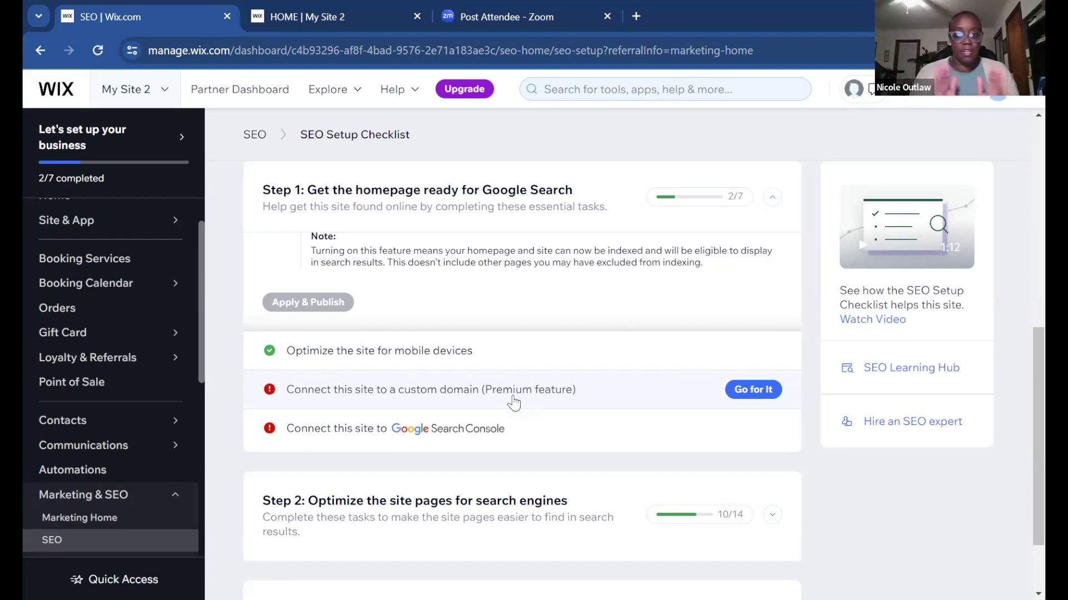
Step: View the live site's homepage and search Google for "Travel with Nicole" in a new browser tab
{"action": "left_click", "coordinate": [288, 21]}
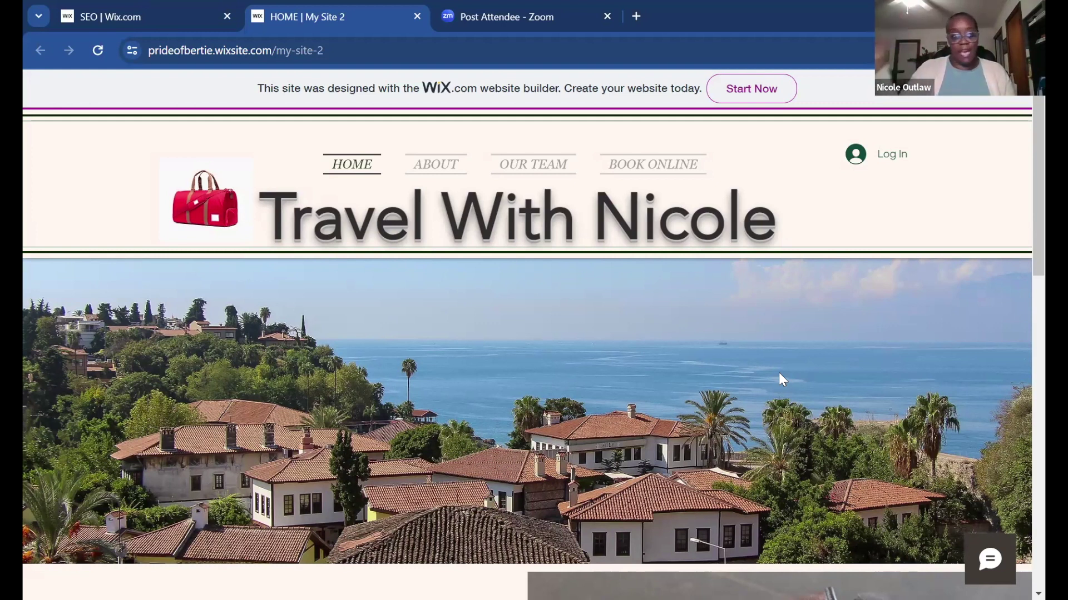
{"action": "left_click", "coordinate": [636, 16]}
{"action": "left_click", "coordinate": [513, 311]}
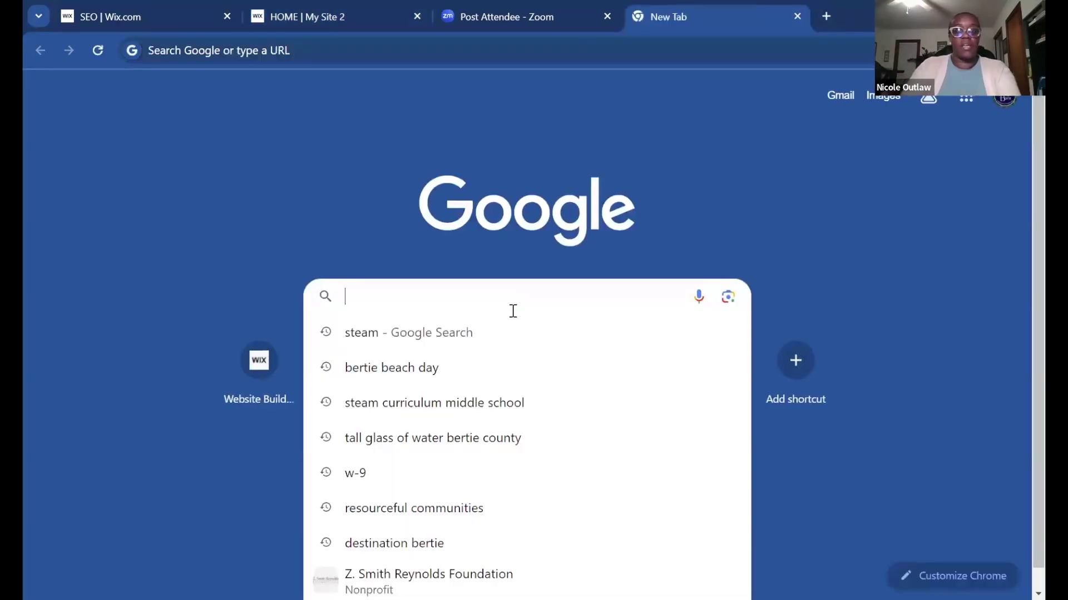
{"action": "type", "text": "Travel "}
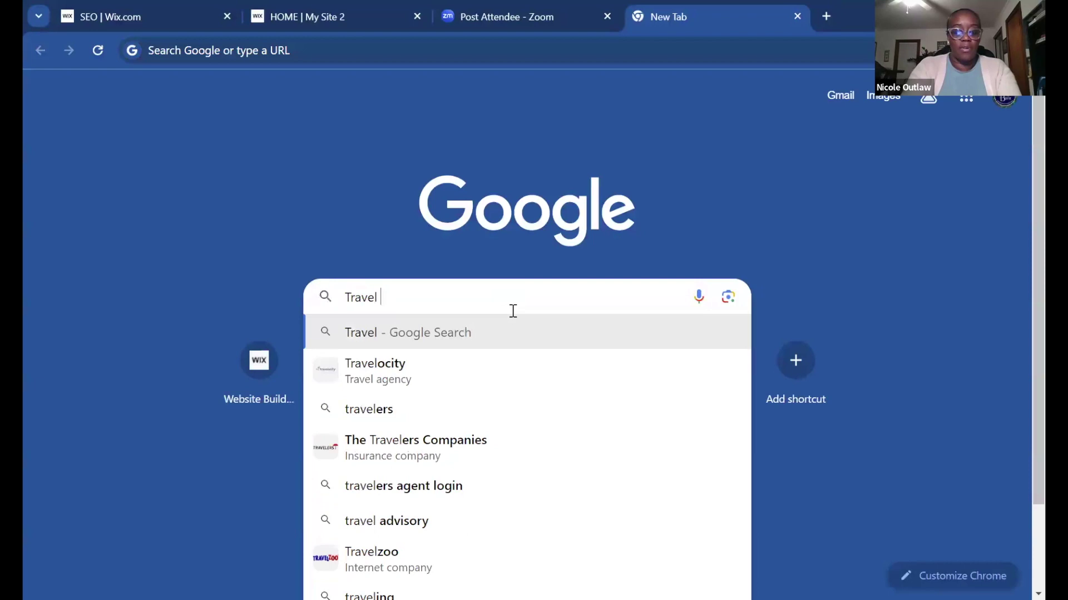
{"action": "type", "text": "with Nicole"}
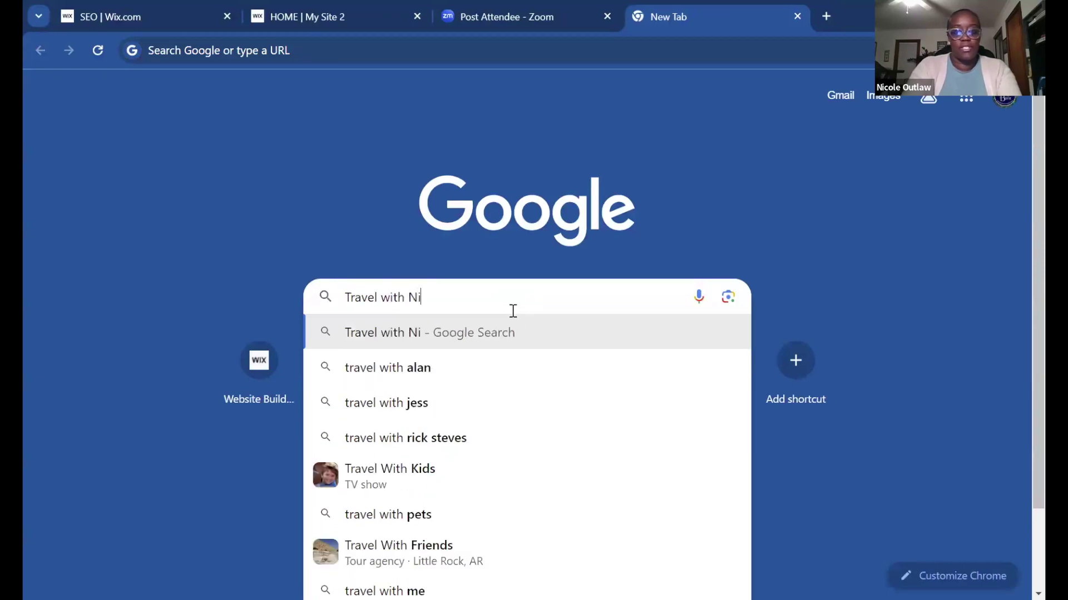
{"action": "key", "text": "Return"}
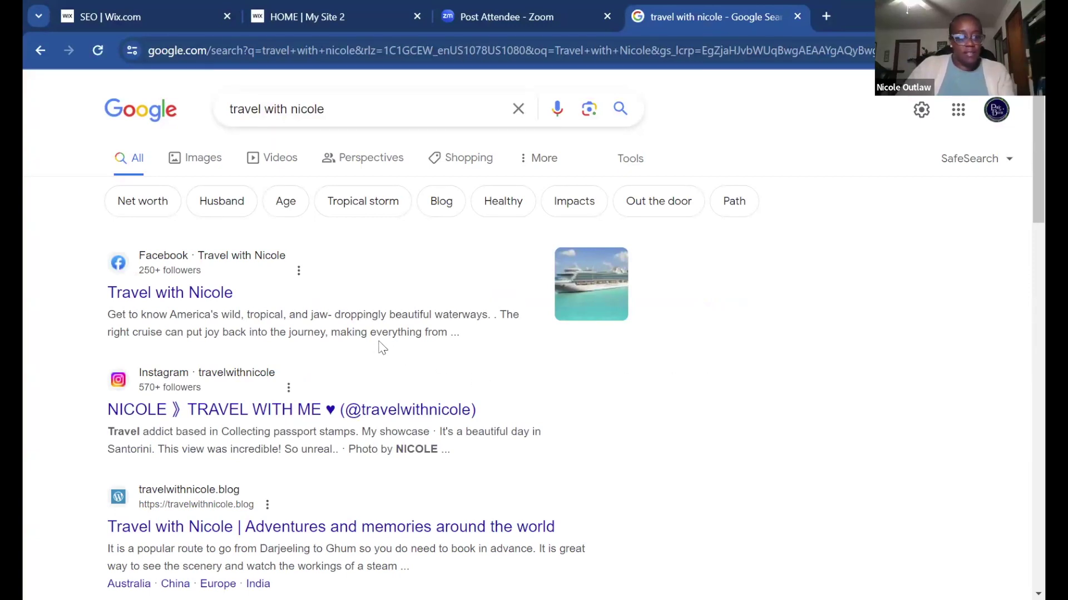
Step: Look through the Google results for "travel with nicole" to check whether the new site is listed
{"action": "scroll", "coordinate": [382, 348], "scroll_direction": "down", "scroll_amount": 1}
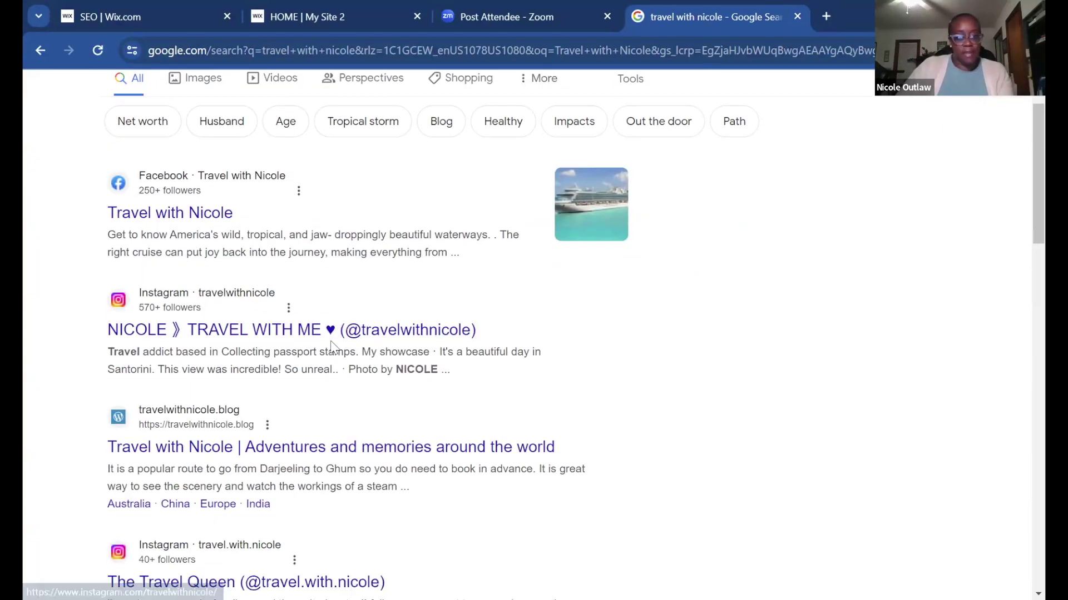
{"action": "scroll", "coordinate": [401, 348], "scroll_direction": "down", "scroll_amount": 6}
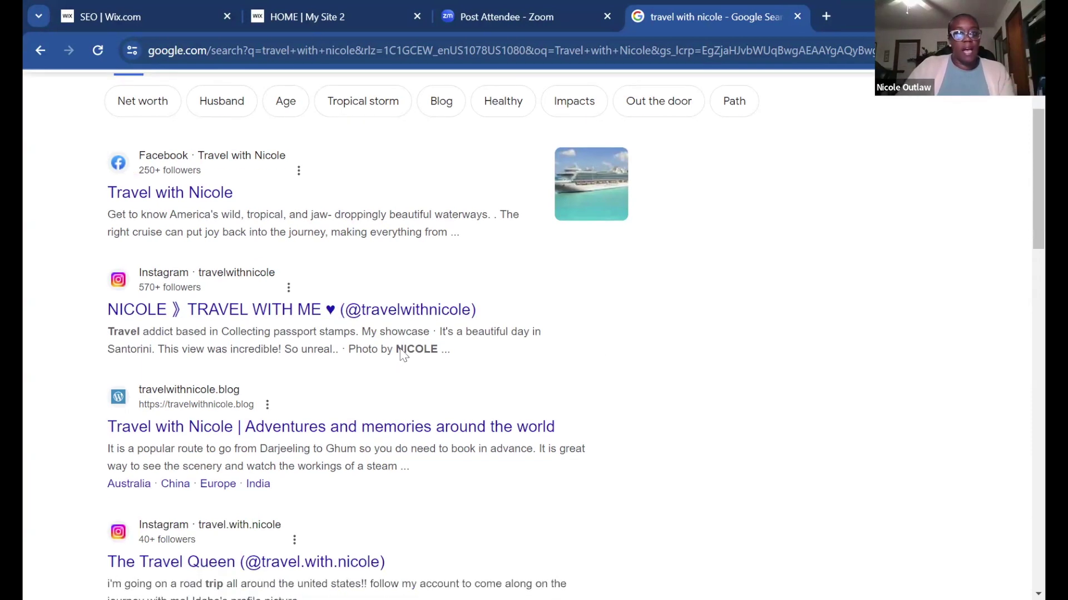
{"action": "scroll", "coordinate": [401, 350], "scroll_direction": "down", "scroll_amount": 2}
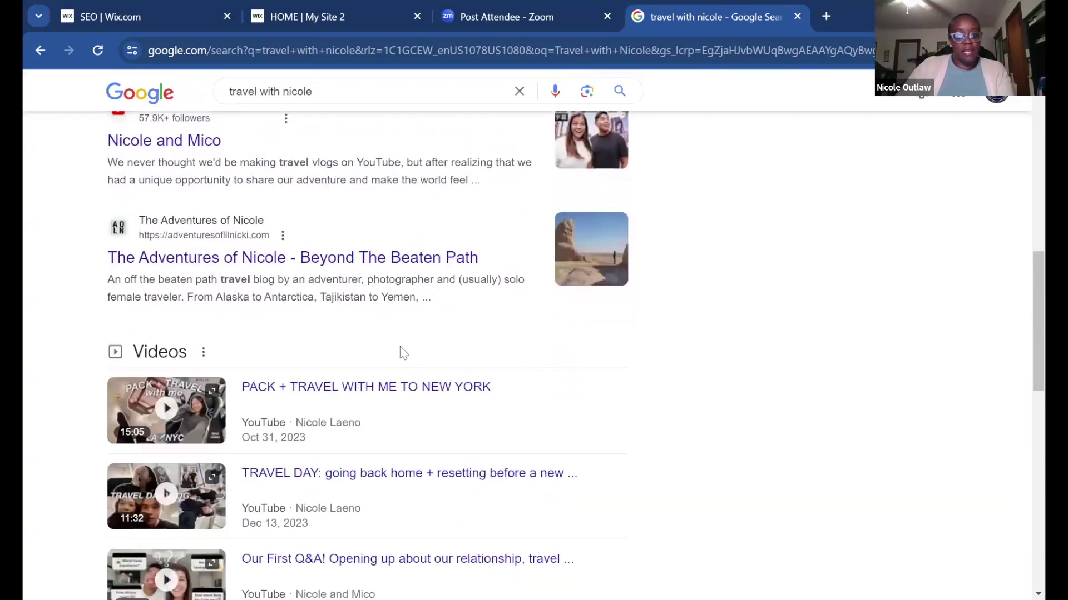
{"action": "scroll", "coordinate": [416, 362], "scroll_direction": "down", "scroll_amount": 15}
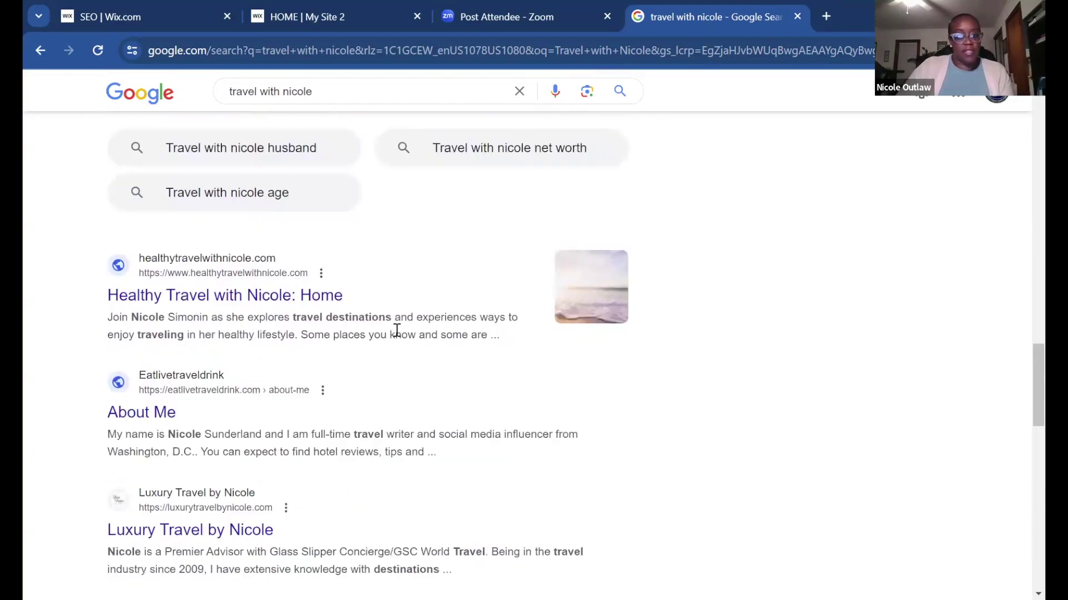
{"action": "scroll", "coordinate": [397, 333], "scroll_direction": "down", "scroll_amount": 12}
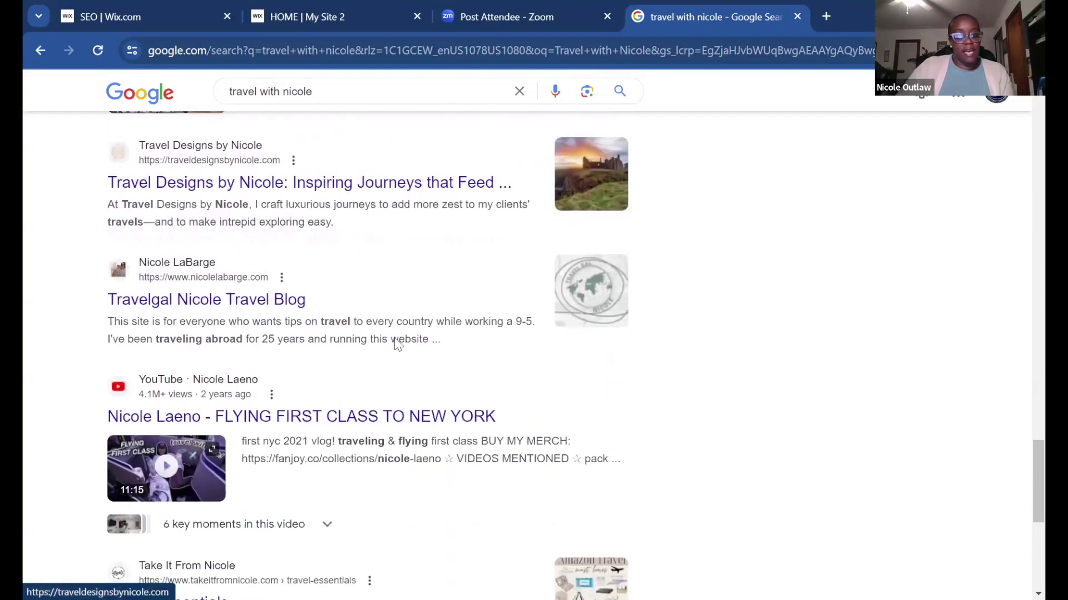
{"action": "scroll", "coordinate": [423, 350], "scroll_direction": "up", "scroll_amount": 17}
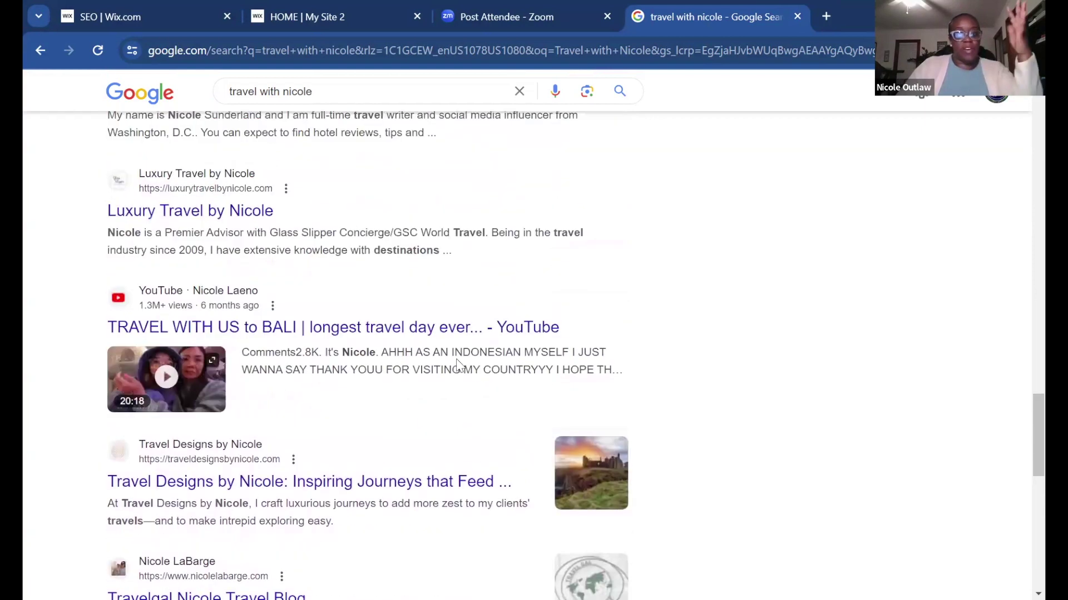
{"action": "scroll", "coordinate": [451, 356], "scroll_direction": "up", "scroll_amount": 6}
{"action": "scroll", "coordinate": [448, 357], "scroll_direction": "up", "scroll_amount": 5}
{"action": "scroll", "coordinate": [446, 356], "scroll_direction": "up", "scroll_amount": 12}
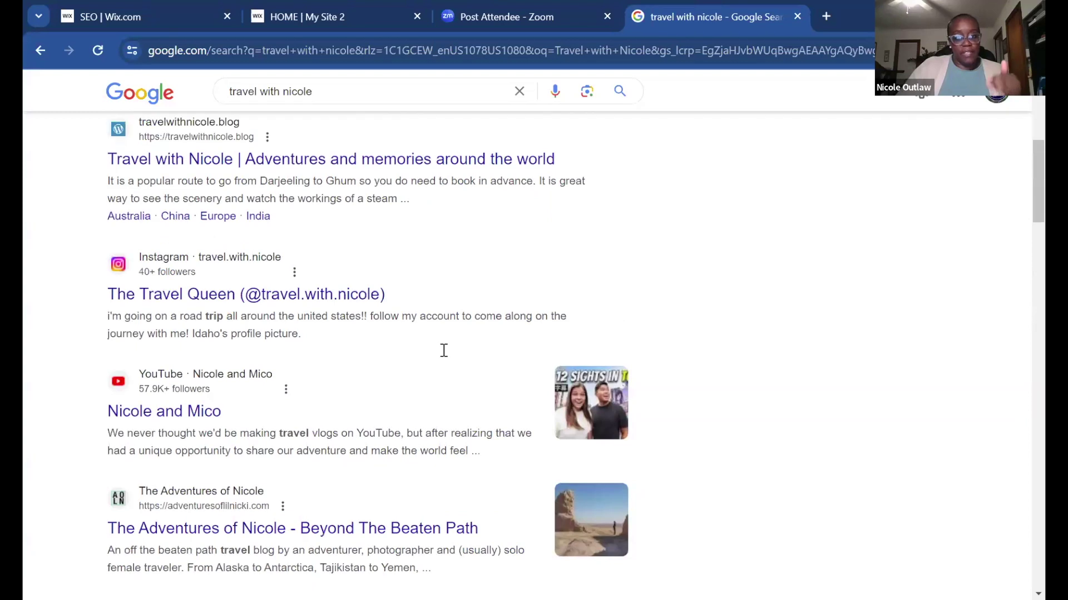
{"action": "scroll", "coordinate": [443, 351], "scroll_direction": "up", "scroll_amount": 2}
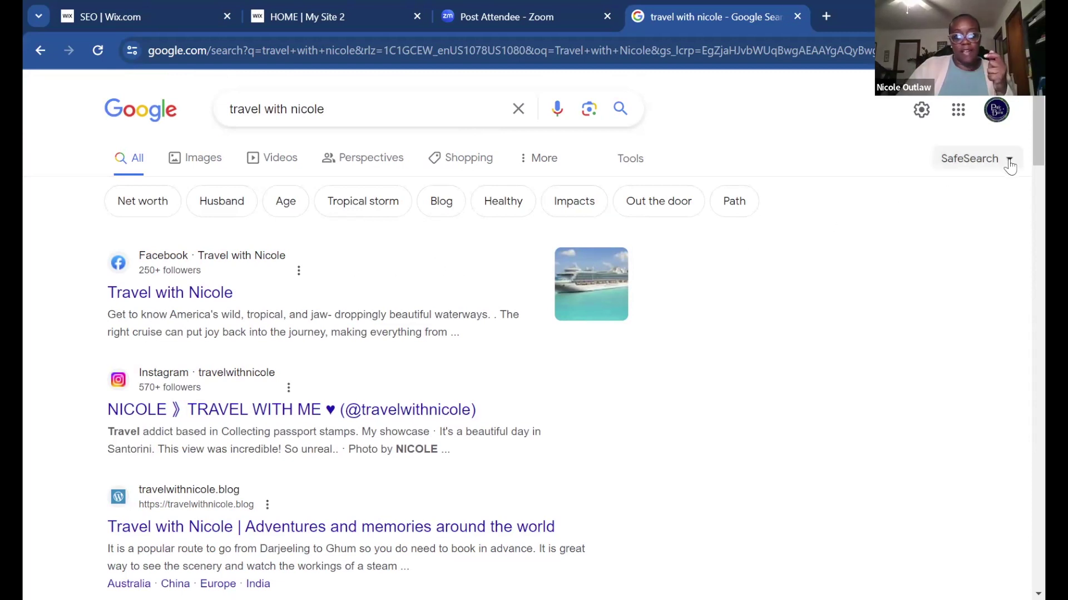
{"action": "scroll", "coordinate": [1023, 210], "scroll_direction": "down", "scroll_amount": 1}
{"action": "scroll", "coordinate": [1022, 334], "scroll_direction": "down", "scroll_amount": 15}
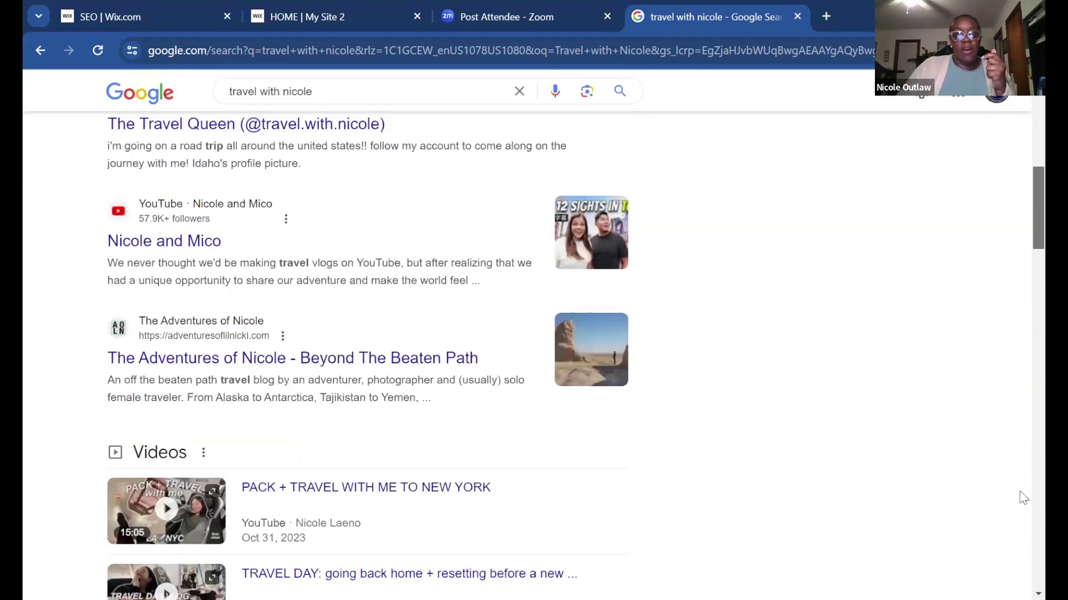
{"action": "scroll", "coordinate": [367, 356], "scroll_direction": "down", "scroll_amount": 12}
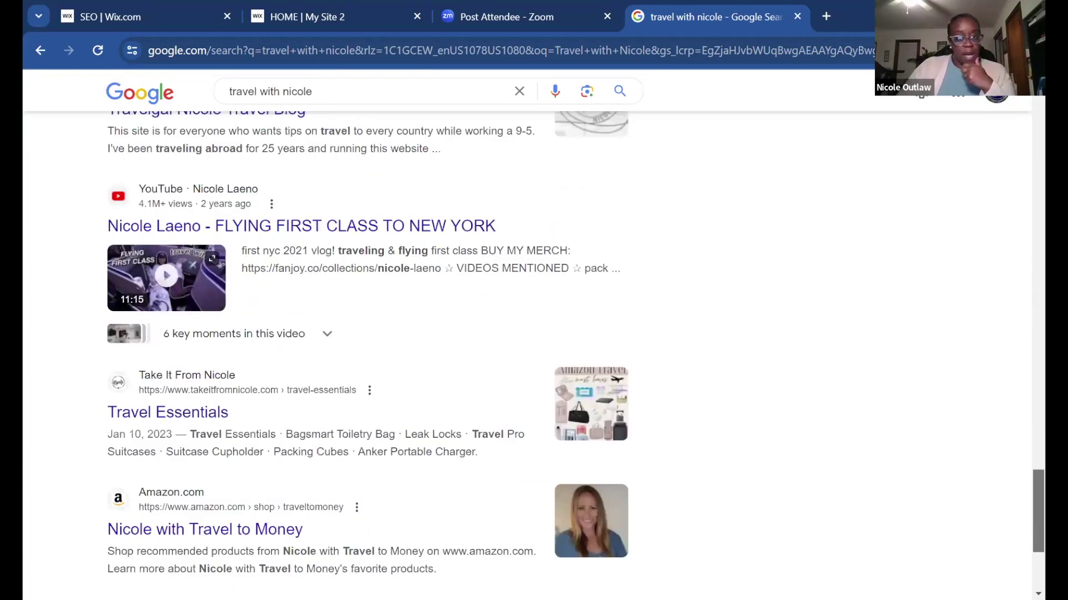
{"action": "scroll", "coordinate": [1022, 548], "scroll_direction": "down", "scroll_amount": 5}
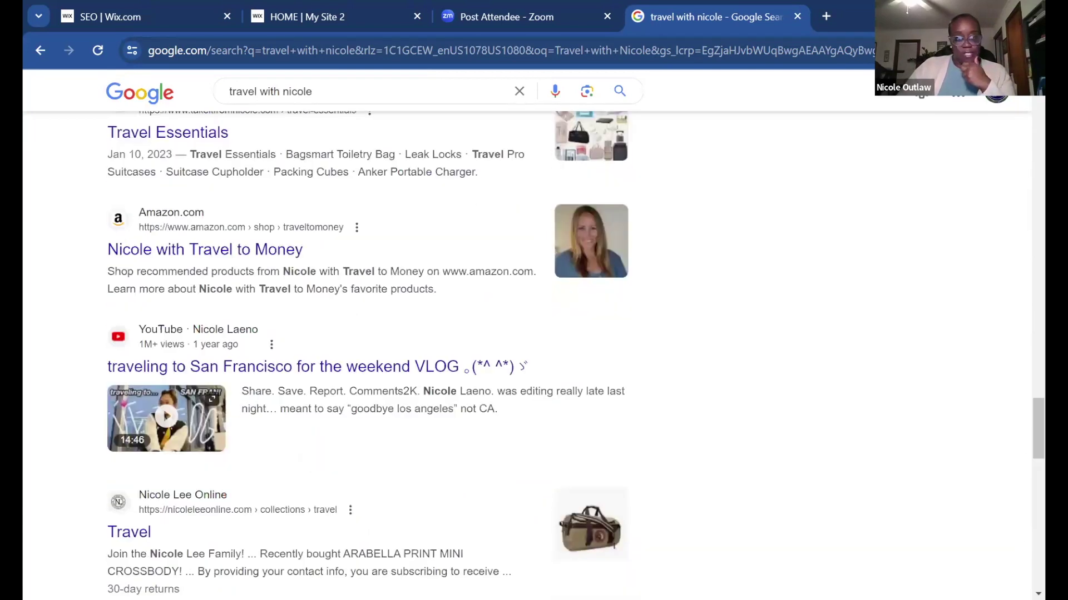
{"action": "scroll", "coordinate": [938, 465], "scroll_direction": "down", "scroll_amount": 20}
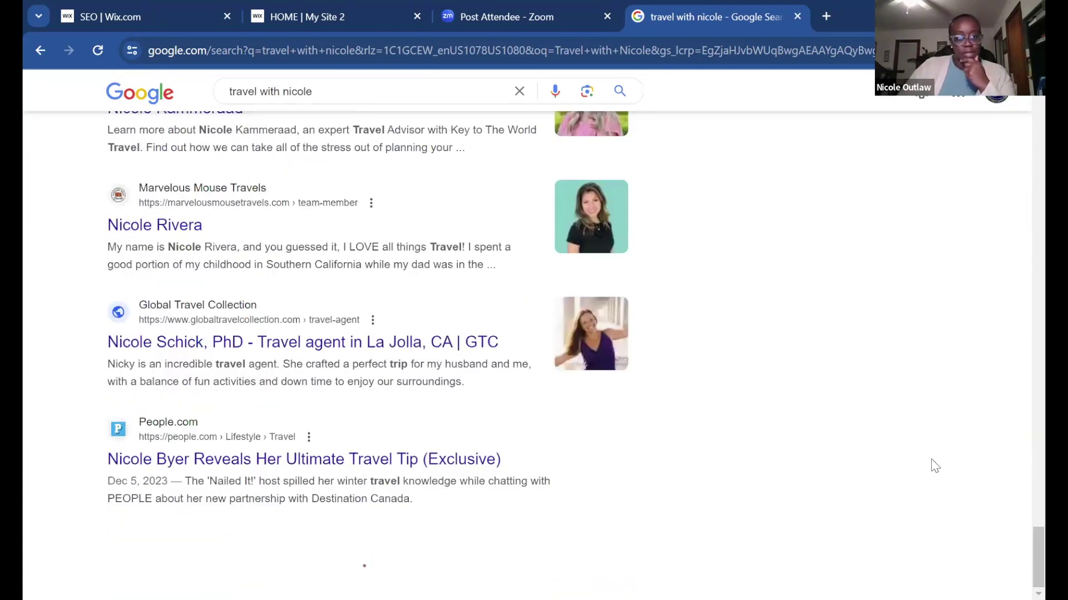
{"action": "scroll", "coordinate": [937, 457], "scroll_direction": "down", "scroll_amount": 10}
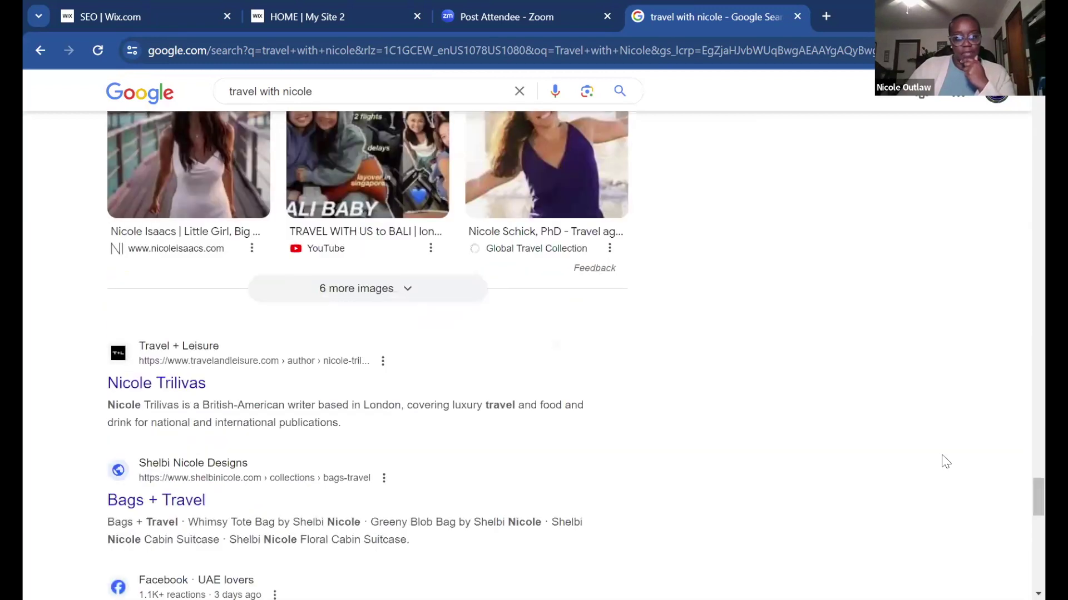
{"action": "scroll", "coordinate": [939, 451], "scroll_direction": "down", "scroll_amount": 15}
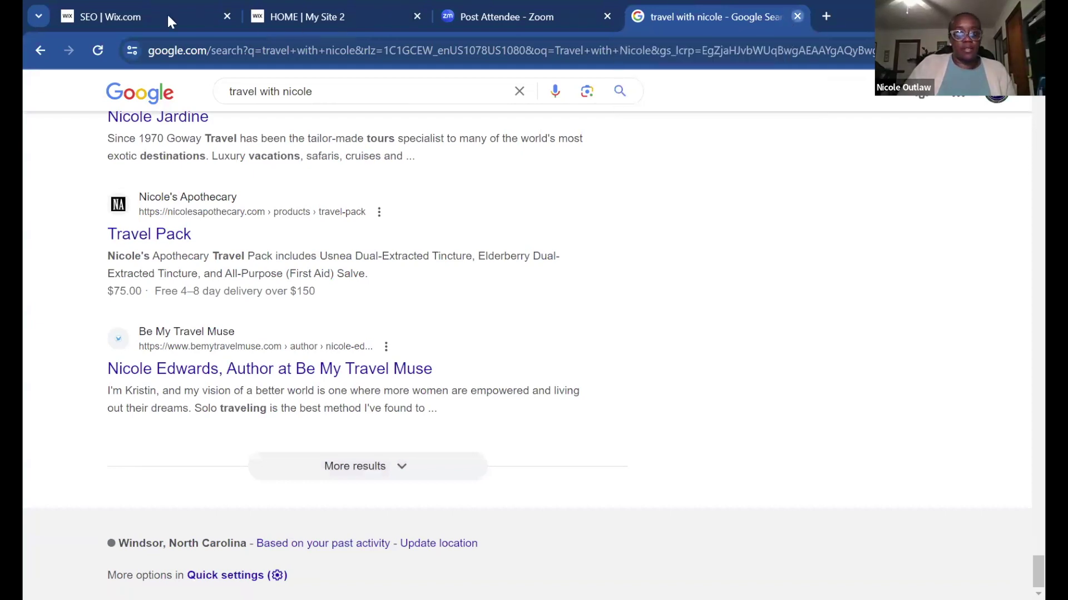
Step: Return to the SEO Setup Checklist and collapse the Step 1 section about getting the homepage ready for Google Search
{"action": "key", "text": "ctrl+2"}
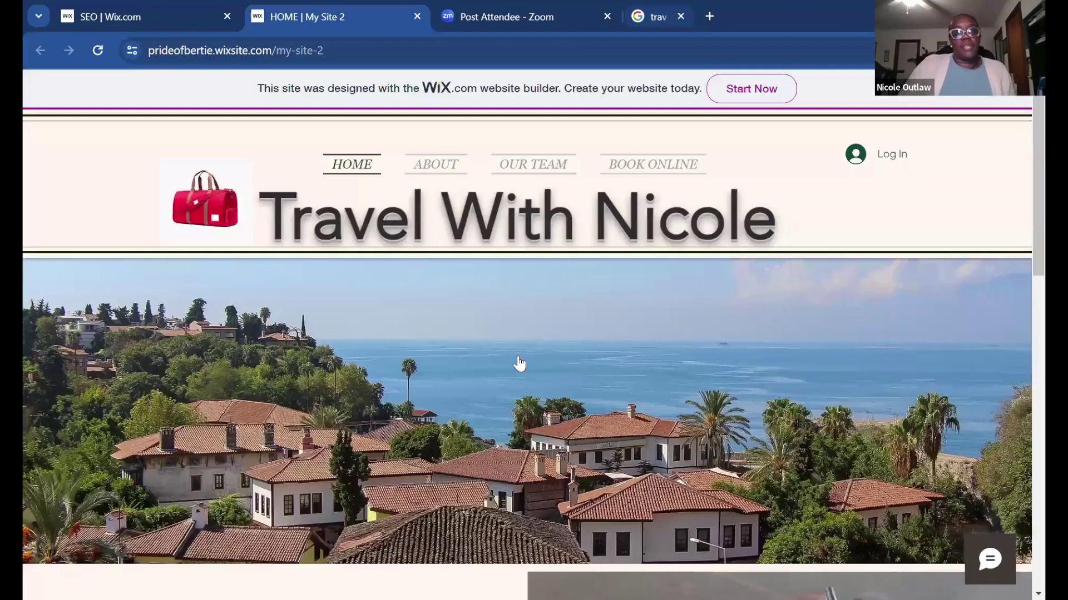
{"action": "key", "text": "ctrl+1"}
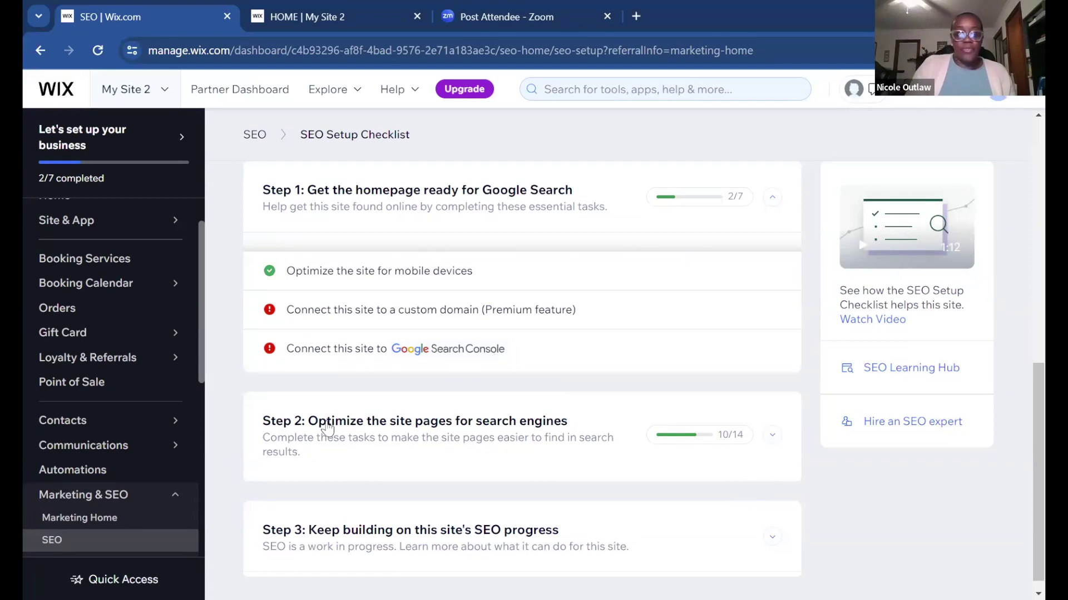
{"action": "left_click", "coordinate": [428, 197]}
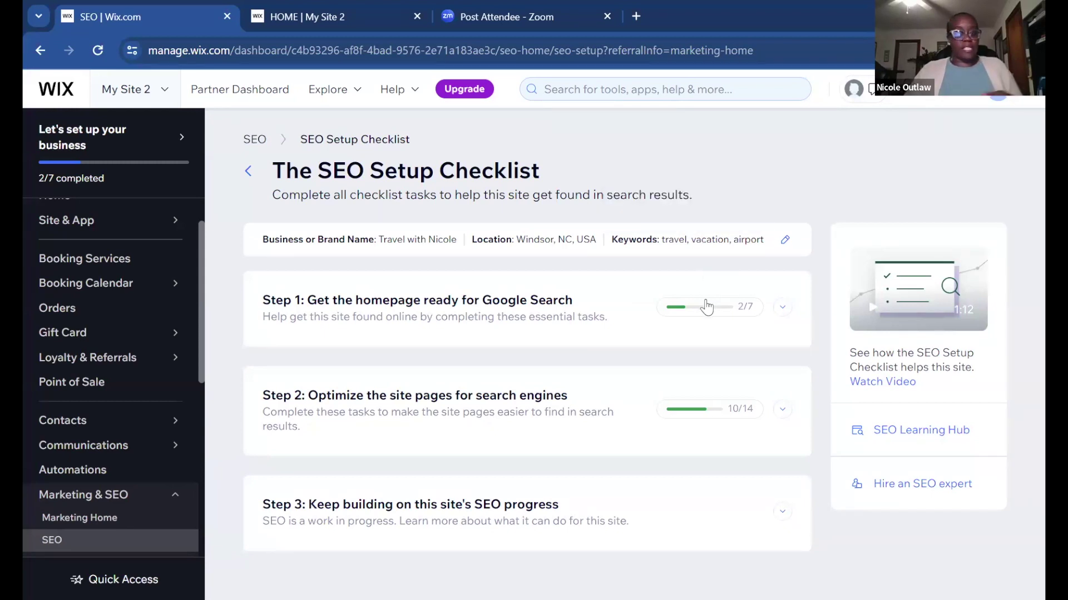
{"action": "mouse_move", "coordinate": [706, 306]}
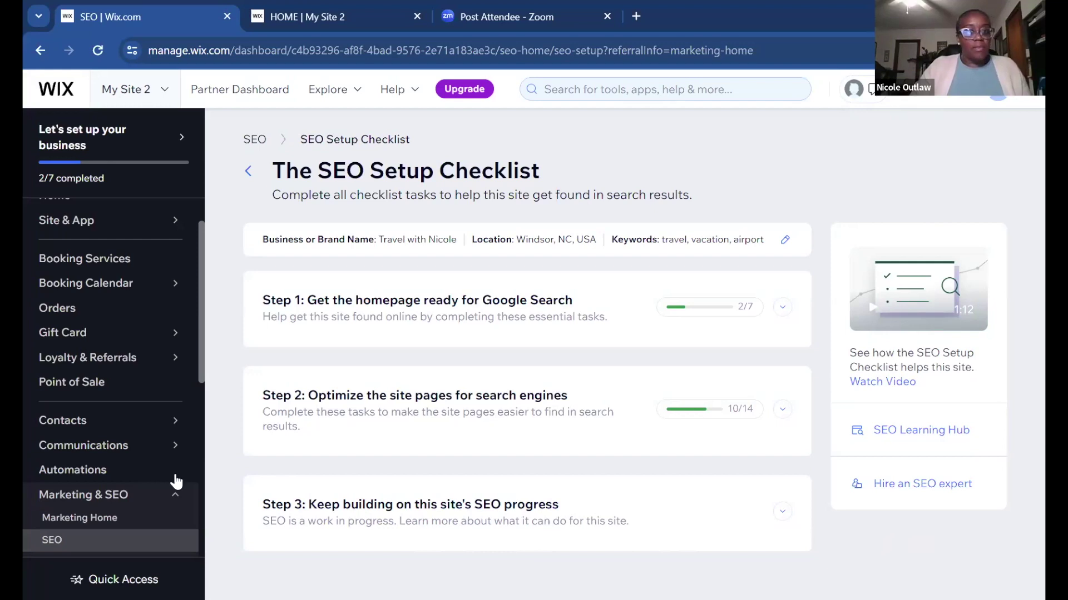
Step: Examine the dashboard's business tools, including the Communications and Contacts options and the Marketing & SEO entries
{"action": "scroll", "coordinate": [169, 470], "scroll_direction": "up", "scroll_amount": 1}
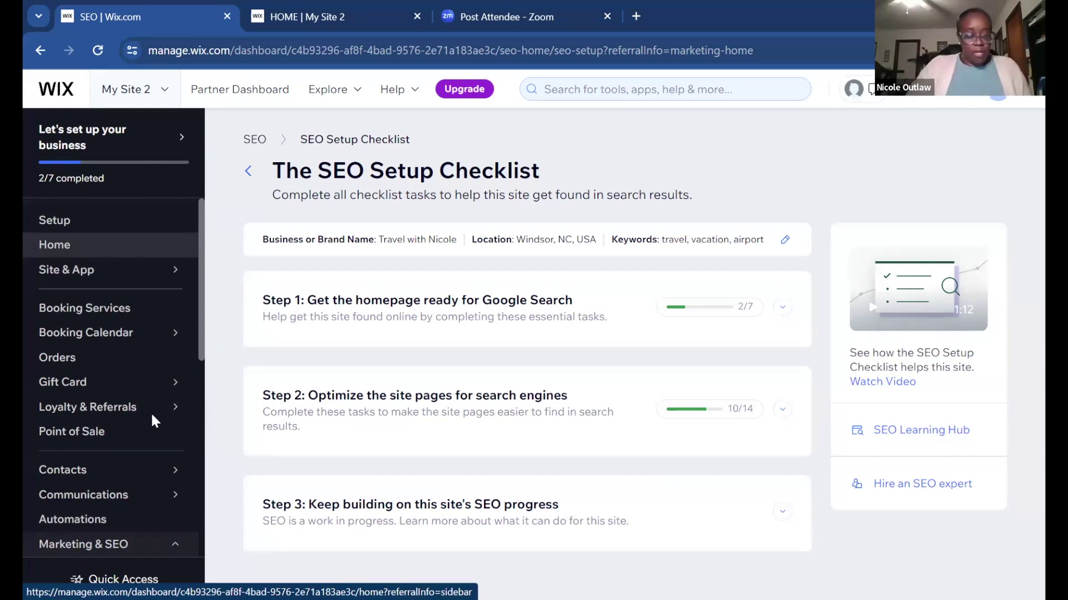
{"action": "scroll", "coordinate": [151, 421], "scroll_direction": "down", "scroll_amount": 3}
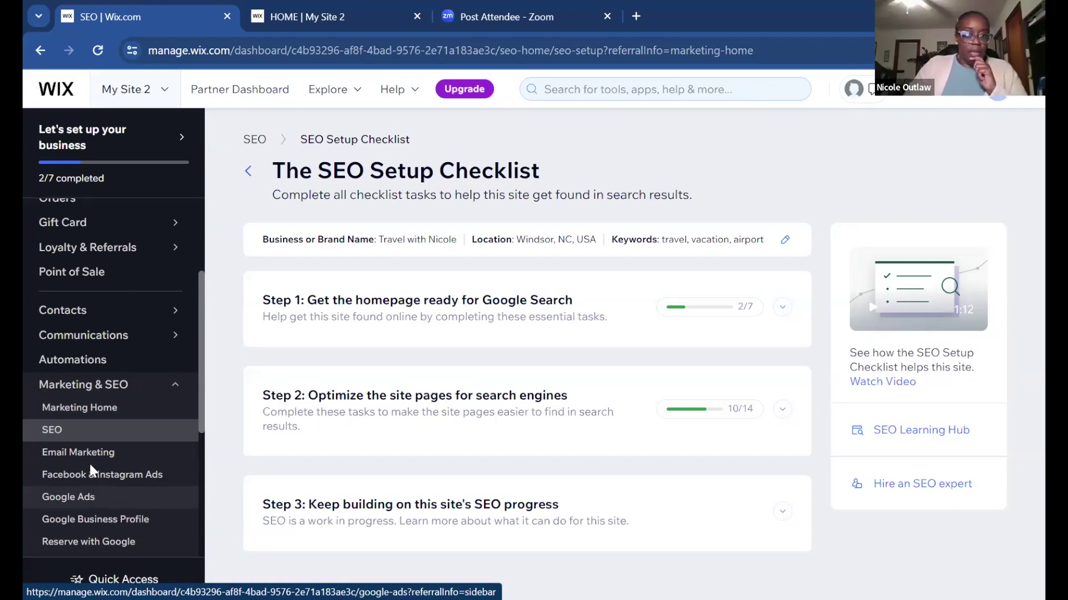
{"action": "scroll", "coordinate": [90, 454], "scroll_direction": "up", "scroll_amount": 3}
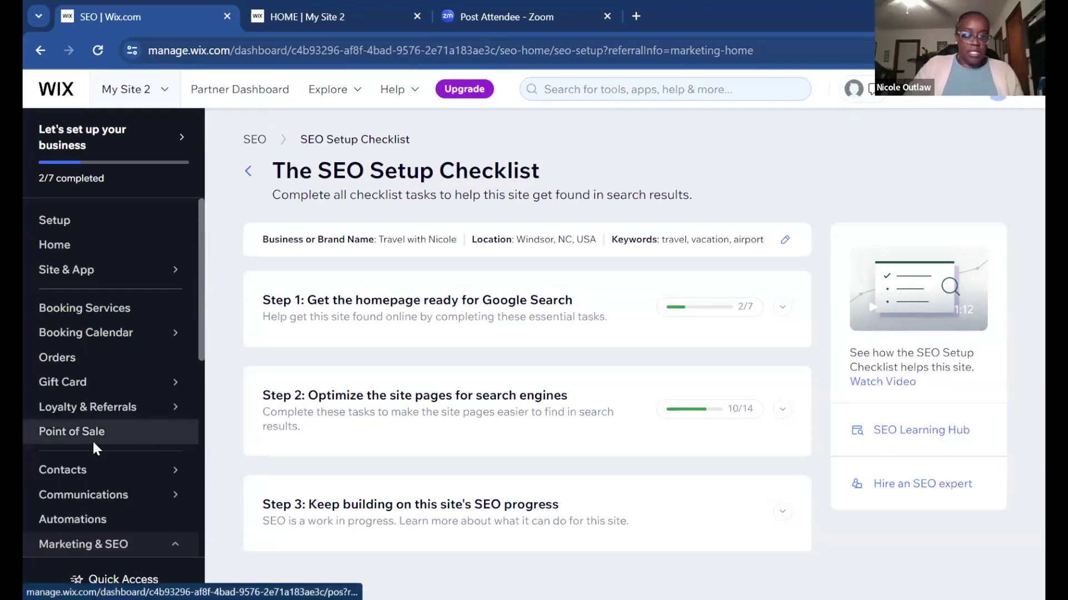
{"action": "scroll", "coordinate": [92, 442], "scroll_direction": "down", "scroll_amount": 2}
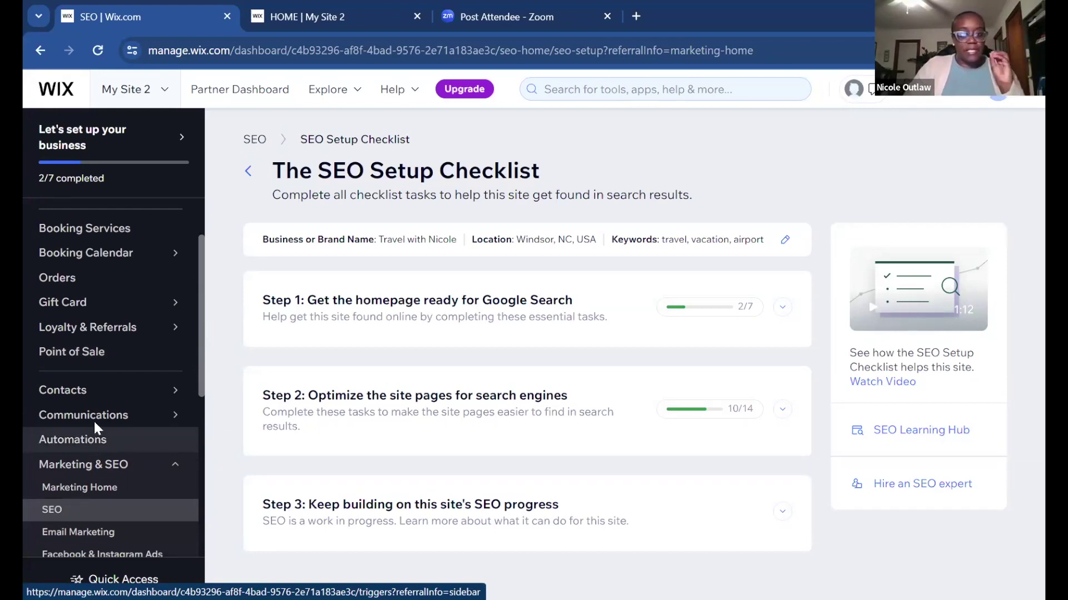
{"action": "mouse_move", "coordinate": [93, 420]}
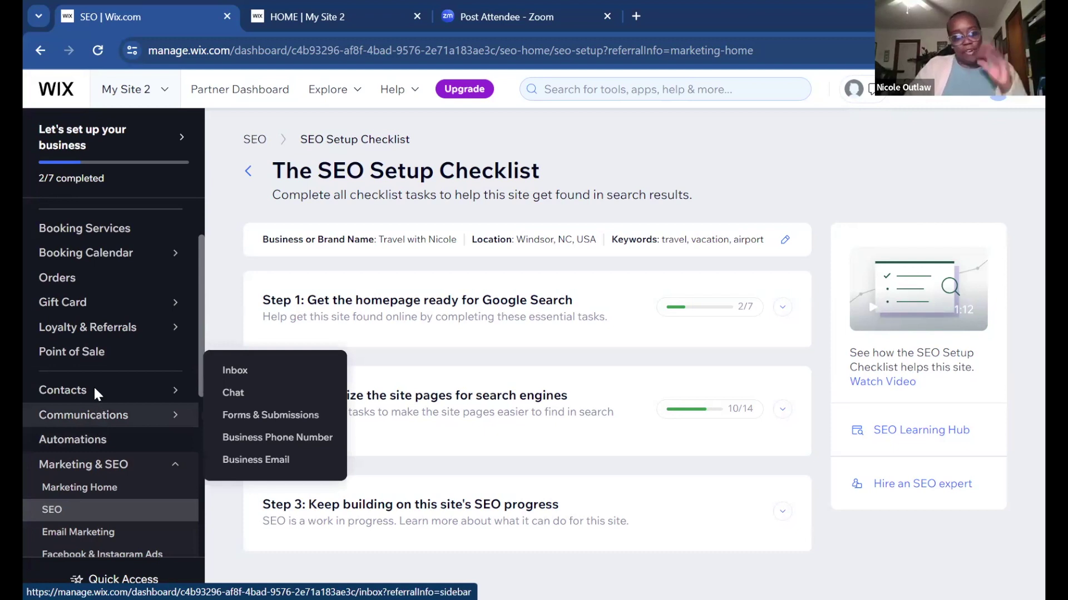
{"action": "mouse_move", "coordinate": [95, 389]}
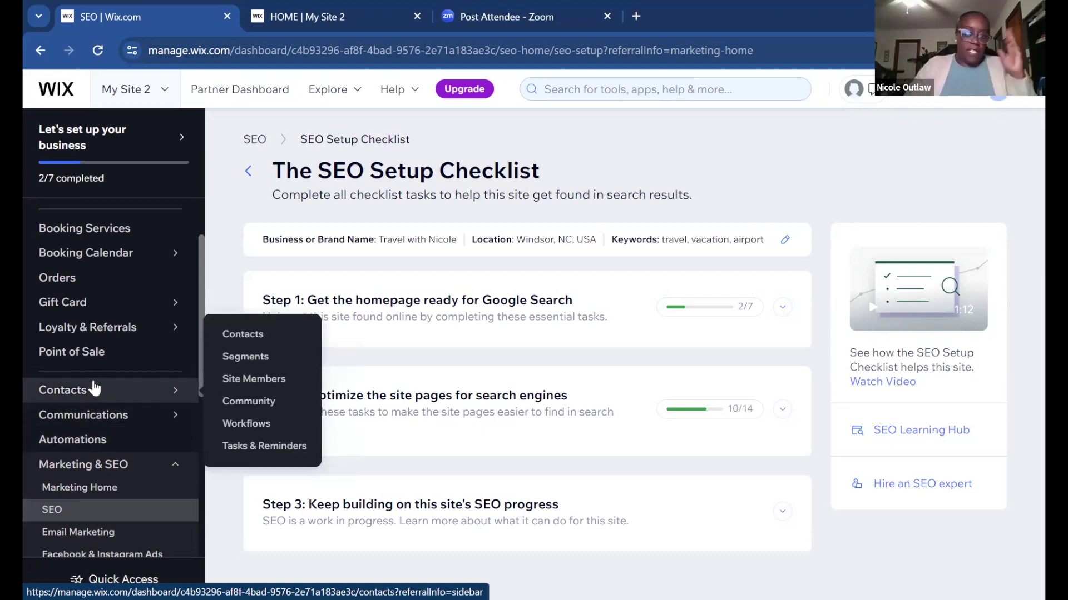
{"action": "scroll", "coordinate": [107, 422], "scroll_direction": "down", "scroll_amount": 3}
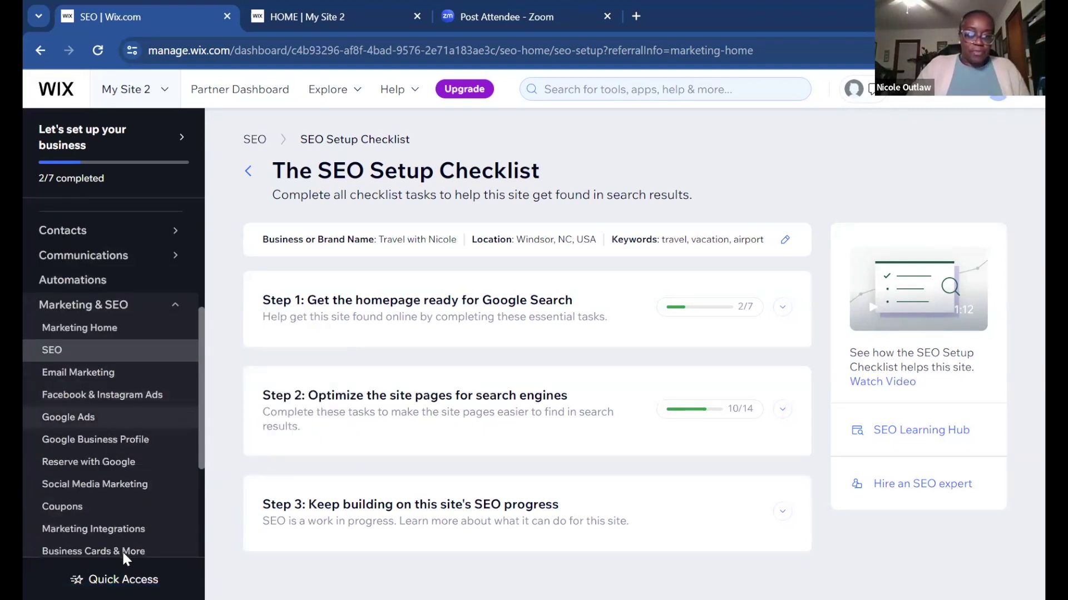
{"action": "scroll", "coordinate": [123, 547], "scroll_direction": "down", "scroll_amount": 2}
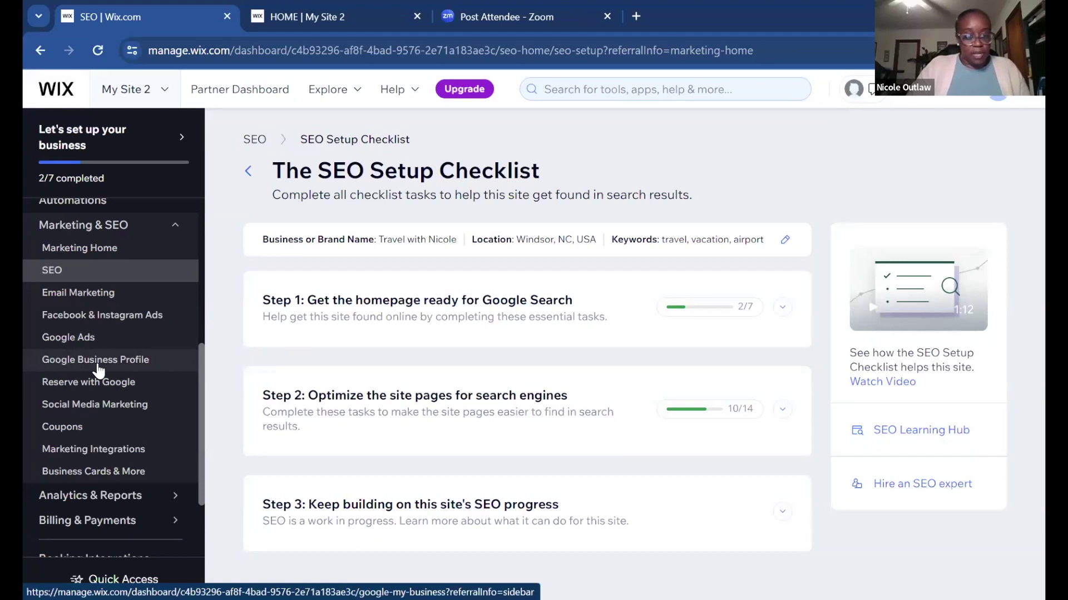
Step: Open the Google Business Profile page for the site and try to start setting up the profile
{"action": "left_click", "coordinate": [69, 363]}
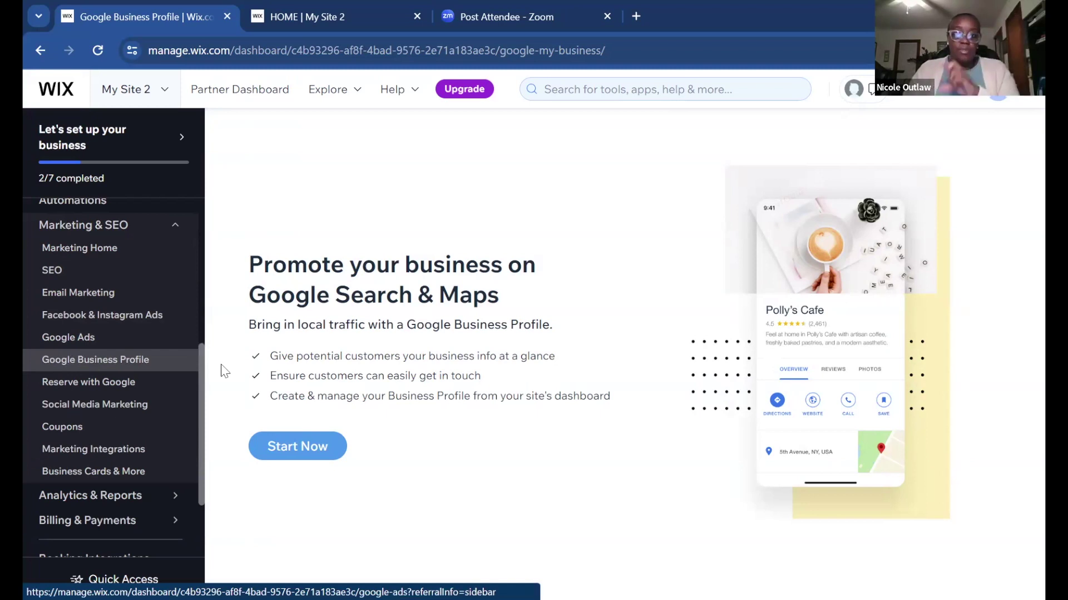
{"action": "left_click", "coordinate": [265, 450]}
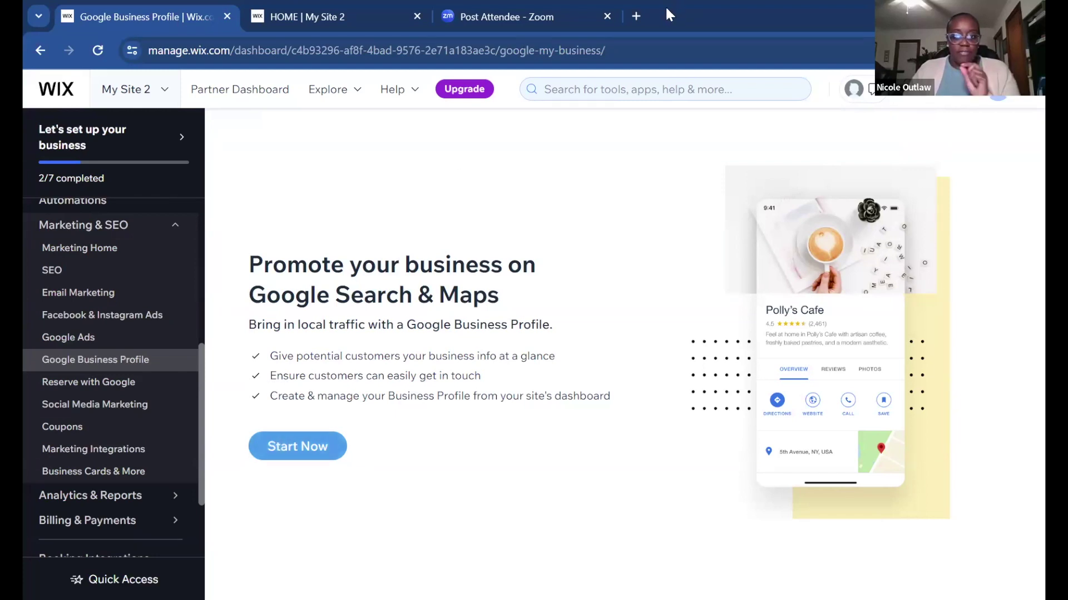
Step: Search Google for "Google My Business" in a new browser tab
{"action": "left_click", "coordinate": [638, 15]}
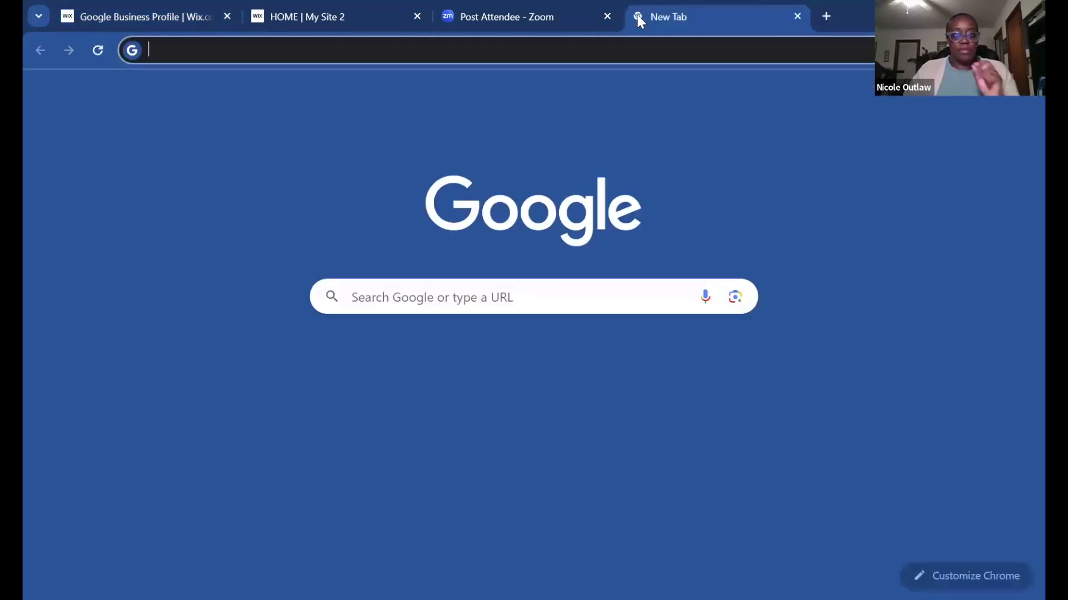
{"action": "type", "text": "G"}
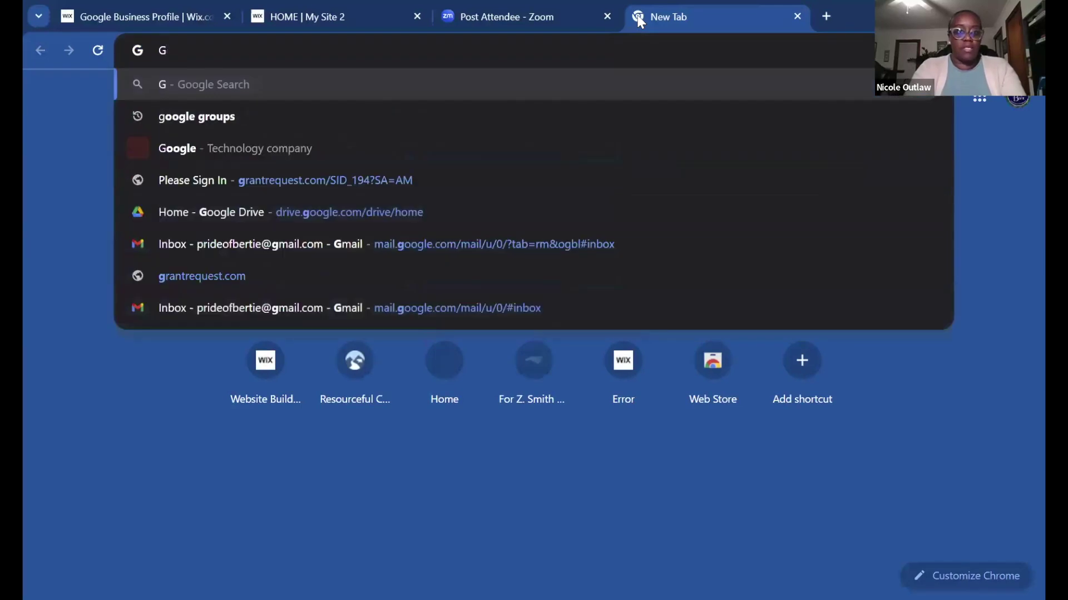
{"action": "type", "text": "oogle "}
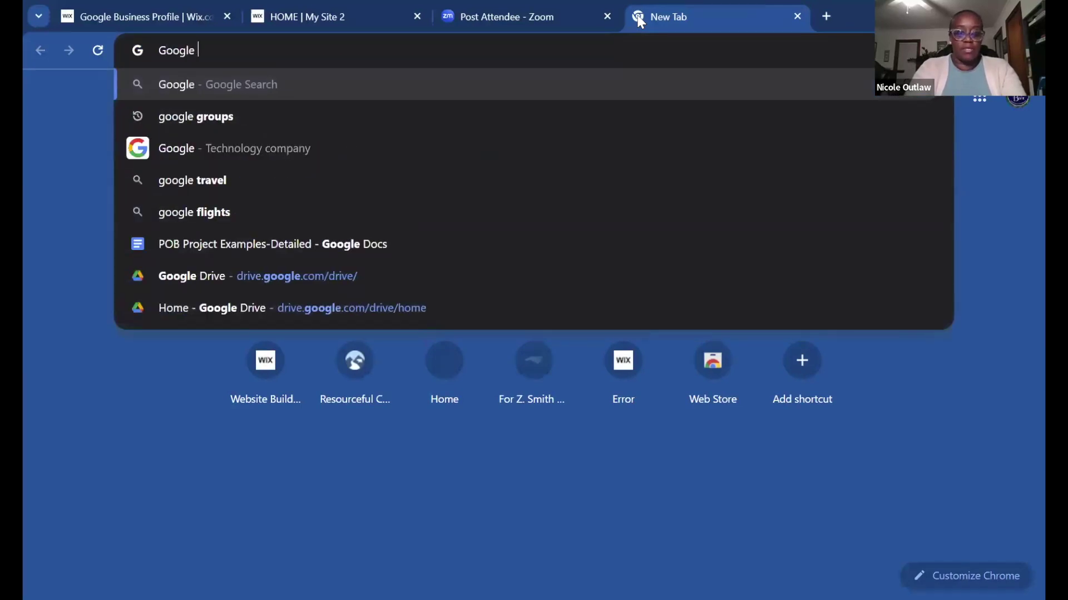
{"action": "type", "text": "My Business"}
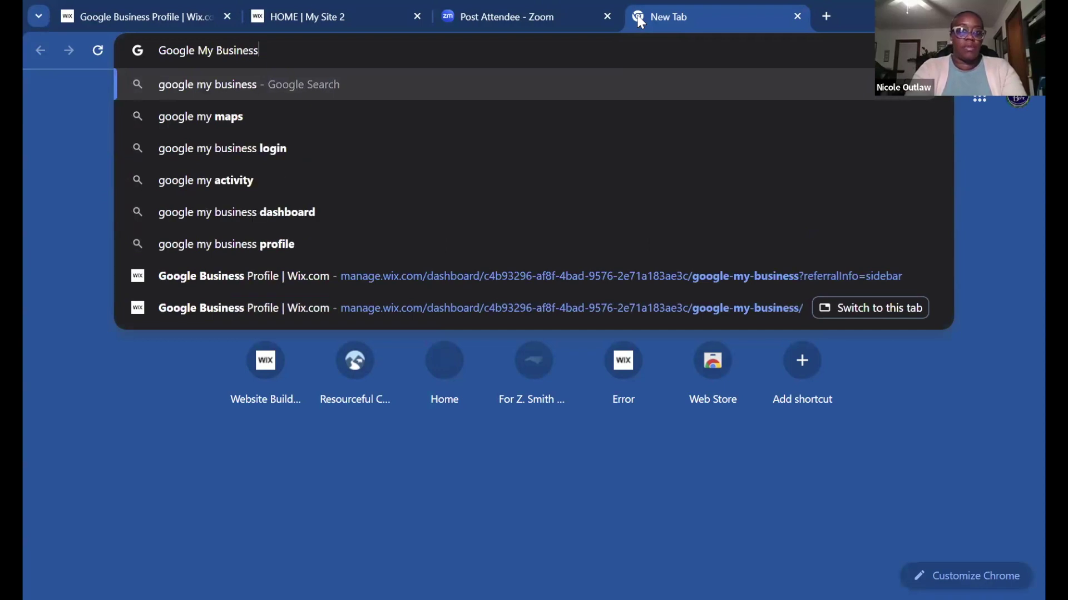
{"action": "key", "text": "Return"}
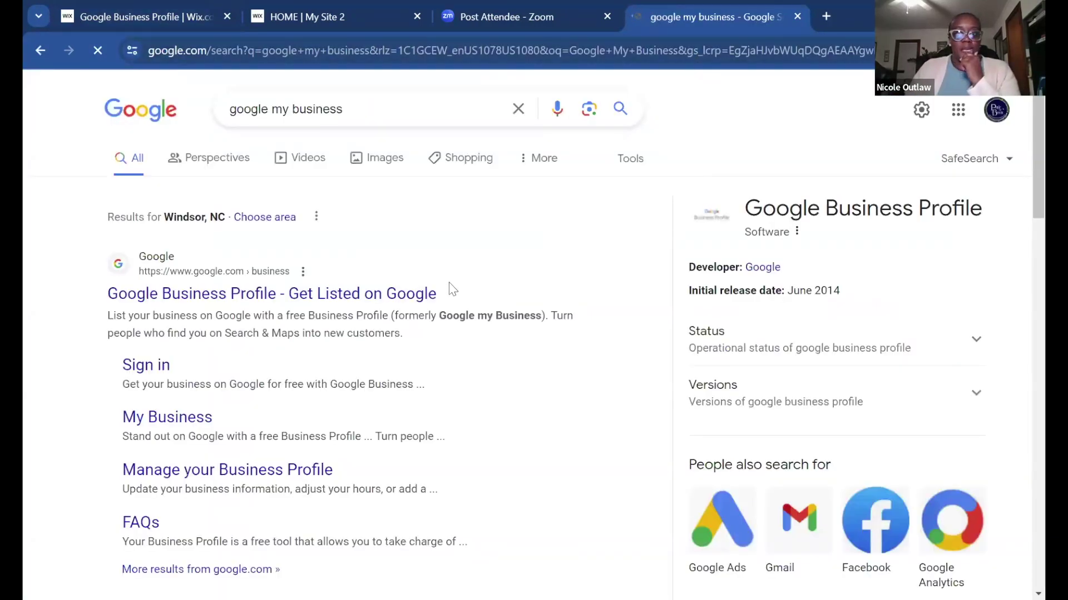
Step: Look through the search results and open the "Manage your Business Profile" help article
{"action": "scroll", "coordinate": [399, 300], "scroll_direction": "down", "scroll_amount": 1}
{"action": "scroll", "coordinate": [400, 300], "scroll_direction": "down", "scroll_amount": 1}
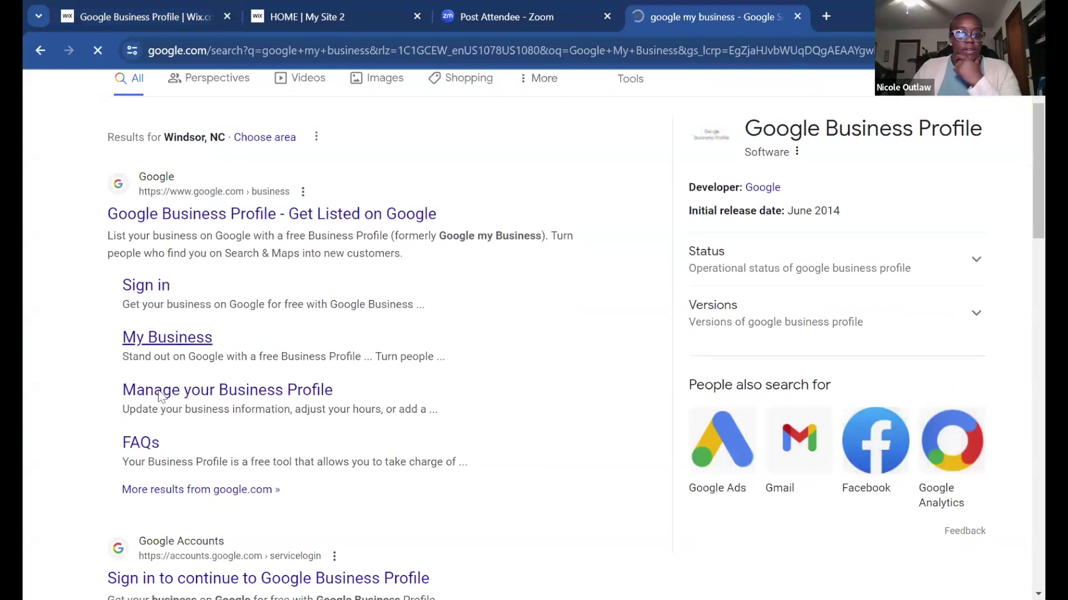
{"action": "scroll", "coordinate": [256, 247], "scroll_direction": "down", "scroll_amount": 4}
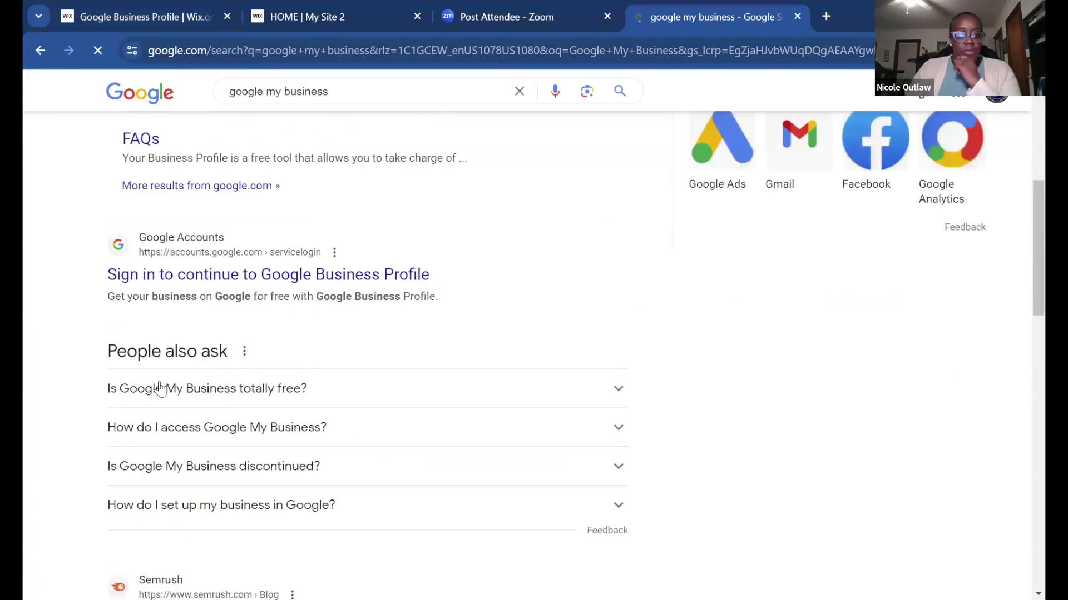
{"action": "scroll", "coordinate": [256, 248], "scroll_direction": "up", "scroll_amount": 2}
{"action": "left_click", "coordinate": [255, 238]}
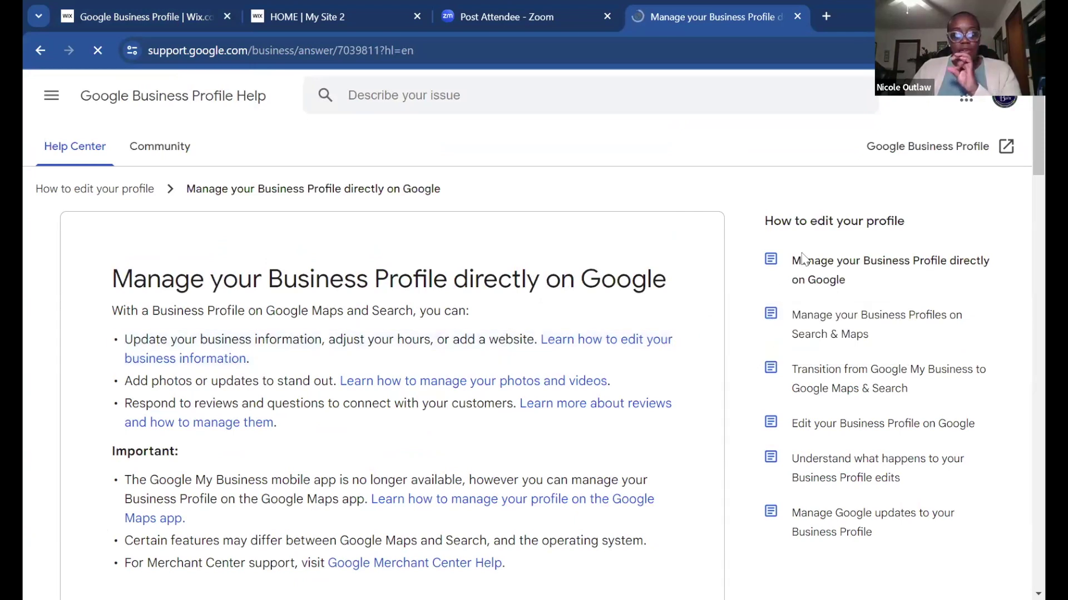
Step: Open the Google Business Profile site from the help article and view its overview of the free profile
{"action": "left_click", "coordinate": [935, 148]}
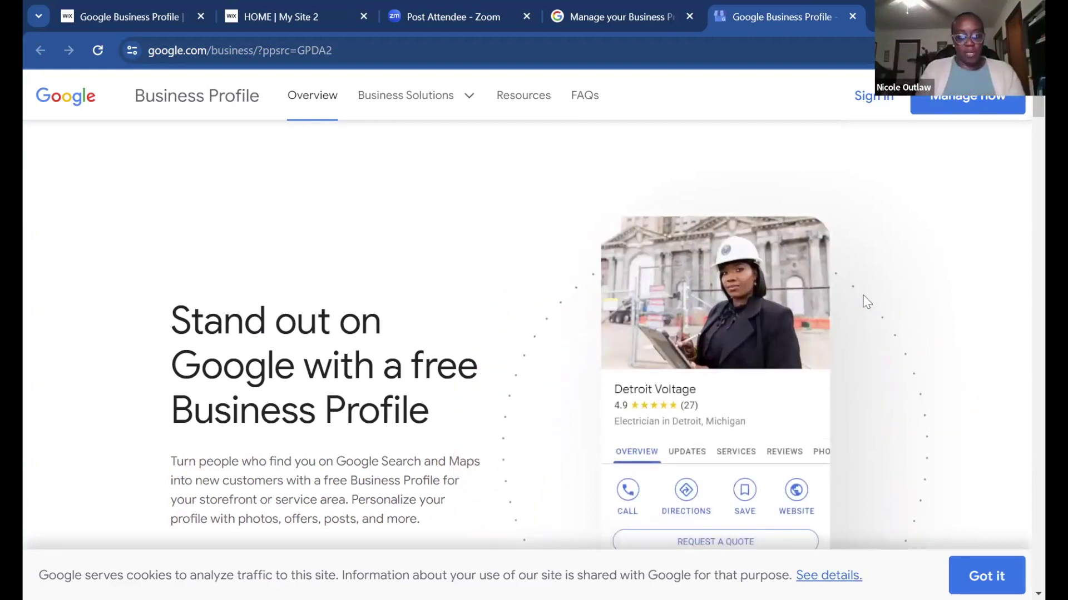
{"action": "scroll", "coordinate": [765, 378], "scroll_direction": "down", "scroll_amount": 1}
{"action": "scroll", "coordinate": [765, 378], "scroll_direction": "down", "scroll_amount": 1}
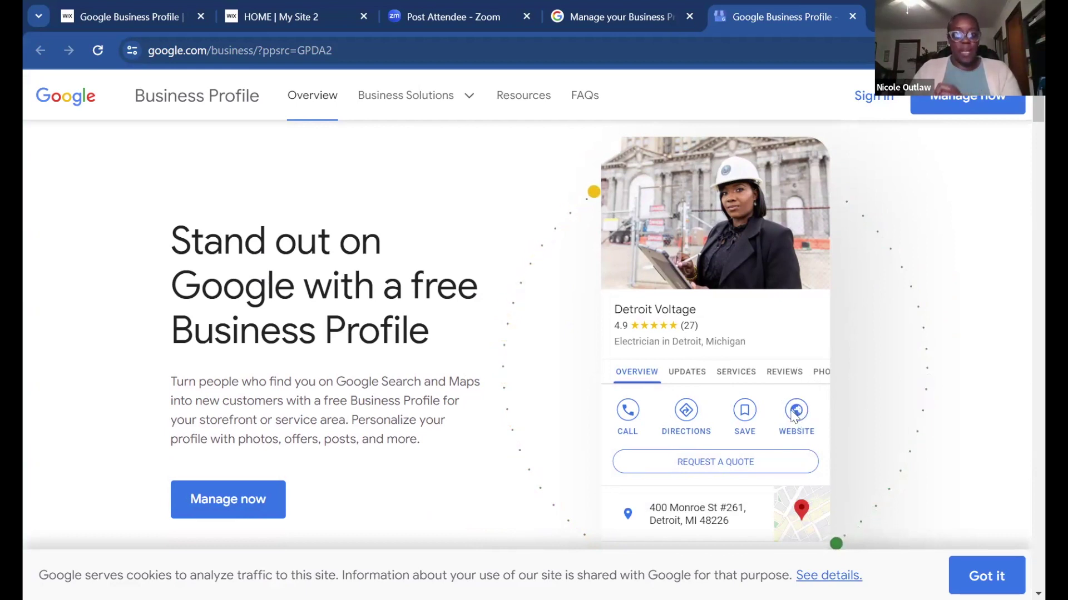
Step: Return to the Wix dashboard and open the Google Ads page to review the advertising goal options
{"action": "left_click", "coordinate": [149, 26]}
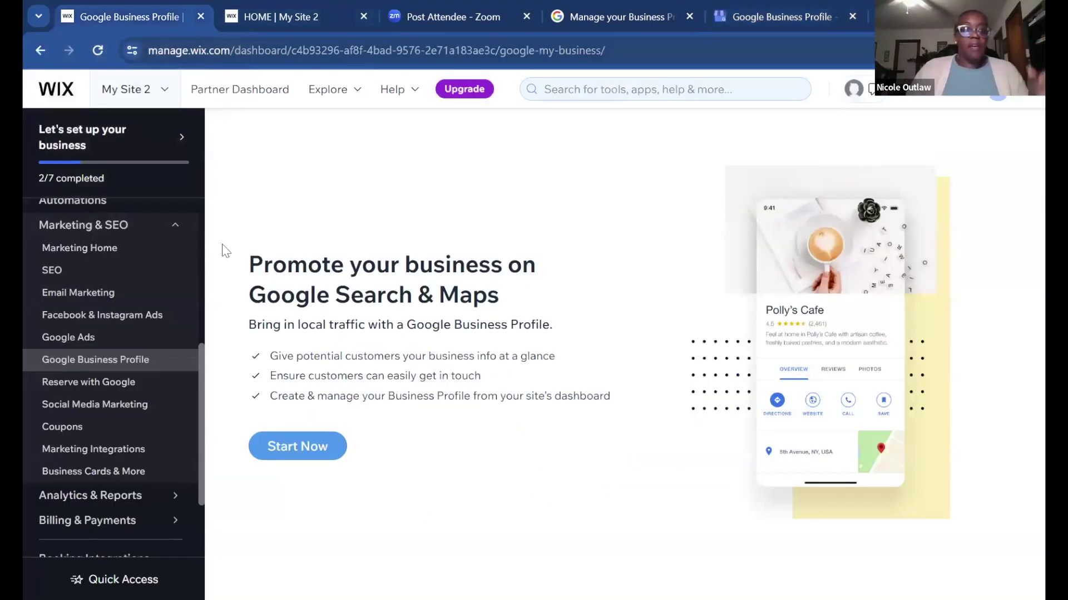
{"action": "mouse_move", "coordinate": [91, 493]}
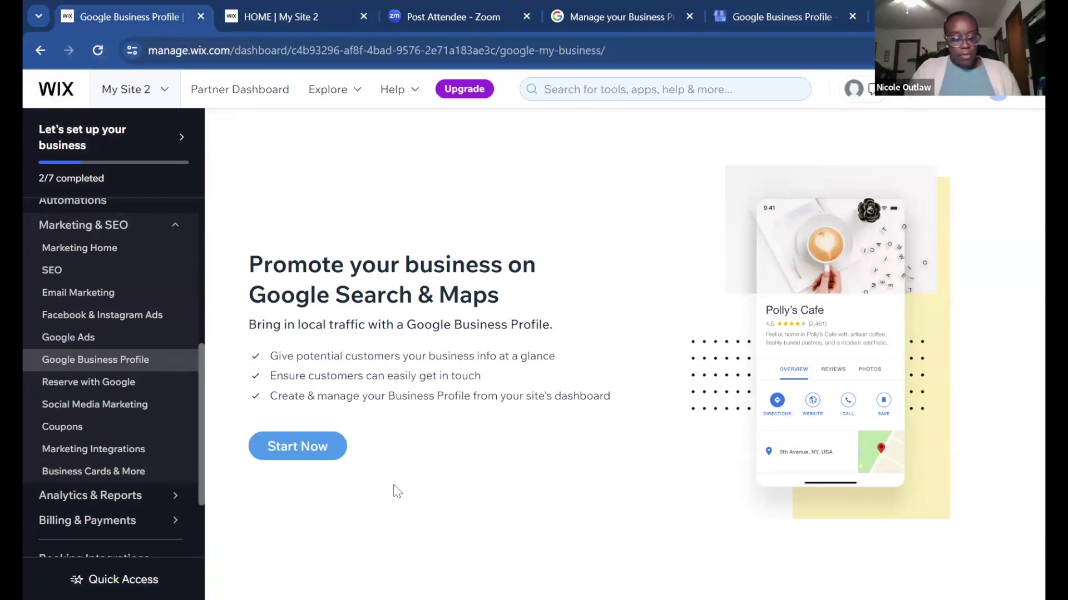
{"action": "scroll", "coordinate": [116, 425], "scroll_direction": "down", "scroll_amount": 3}
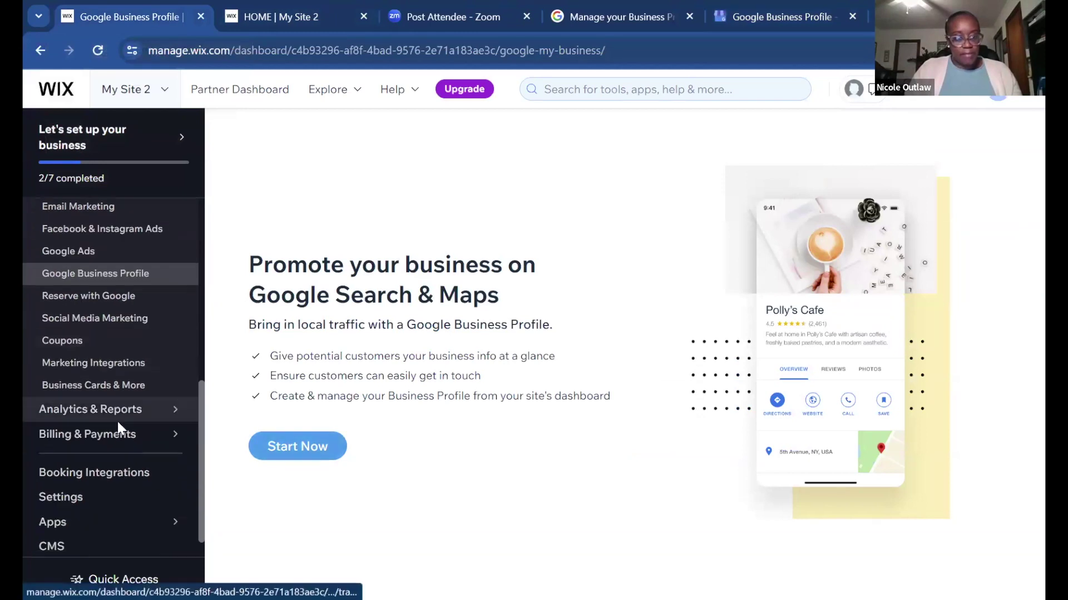
{"action": "scroll", "coordinate": [120, 420], "scroll_direction": "up", "scroll_amount": 2}
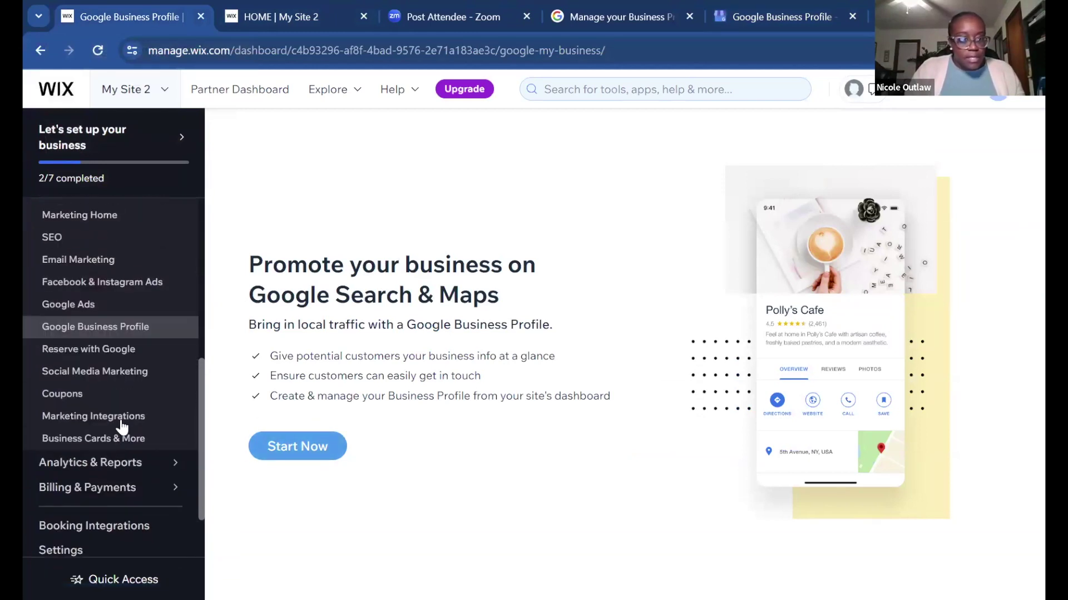
{"action": "left_click", "coordinate": [72, 310]}
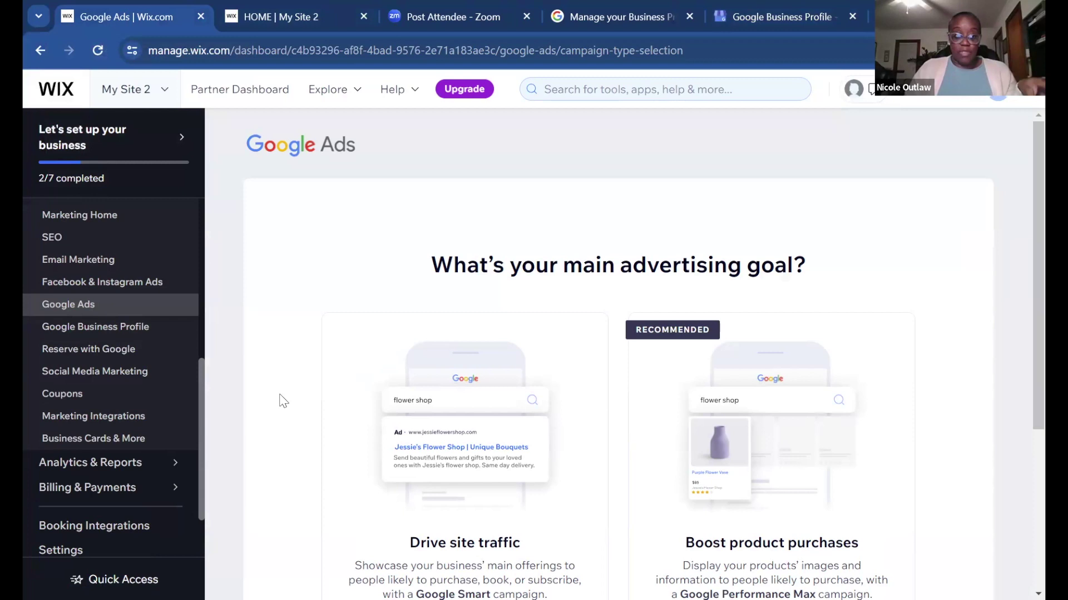
{"action": "scroll", "coordinate": [283, 397], "scroll_direction": "down", "scroll_amount": 2}
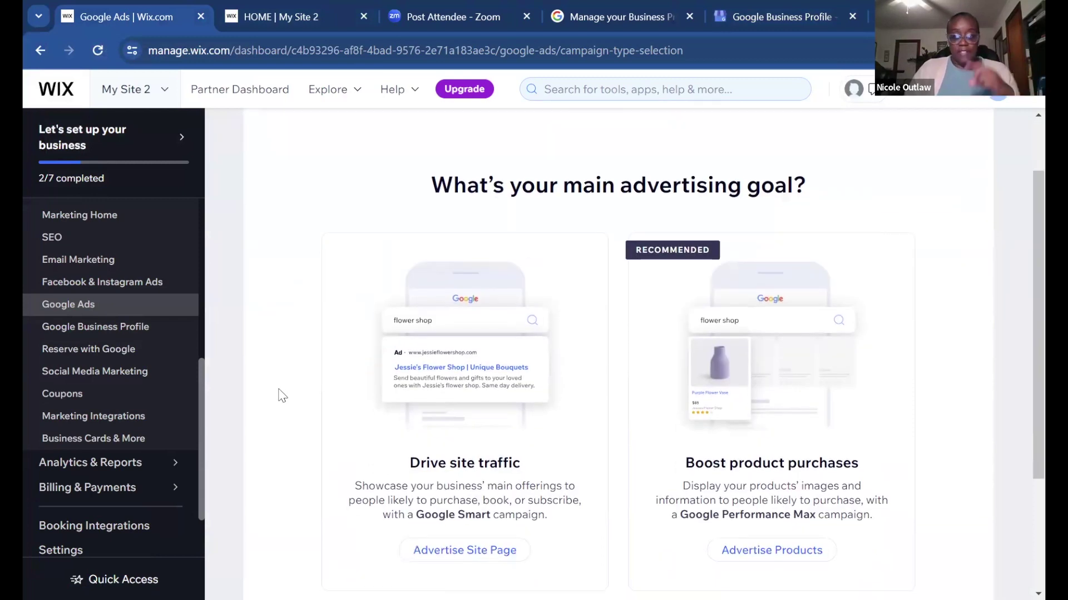
{"action": "scroll", "coordinate": [282, 396], "scroll_direction": "down", "scroll_amount": 3}
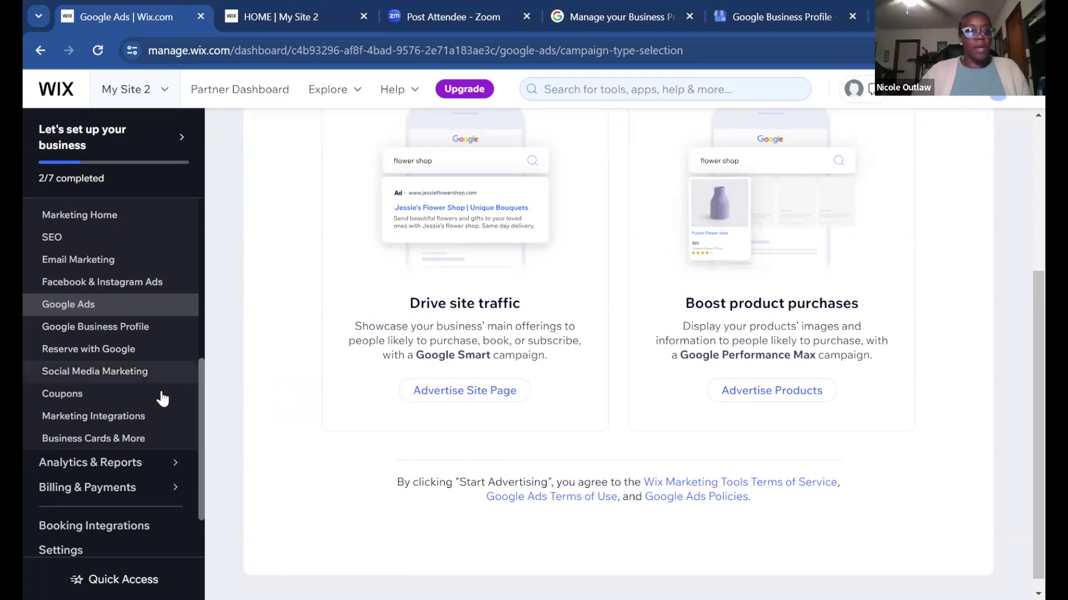
Step: Open the site's Settings page from the dashboard and look through the general settings
{"action": "scroll", "coordinate": [125, 472], "scroll_direction": "up", "scroll_amount": 4}
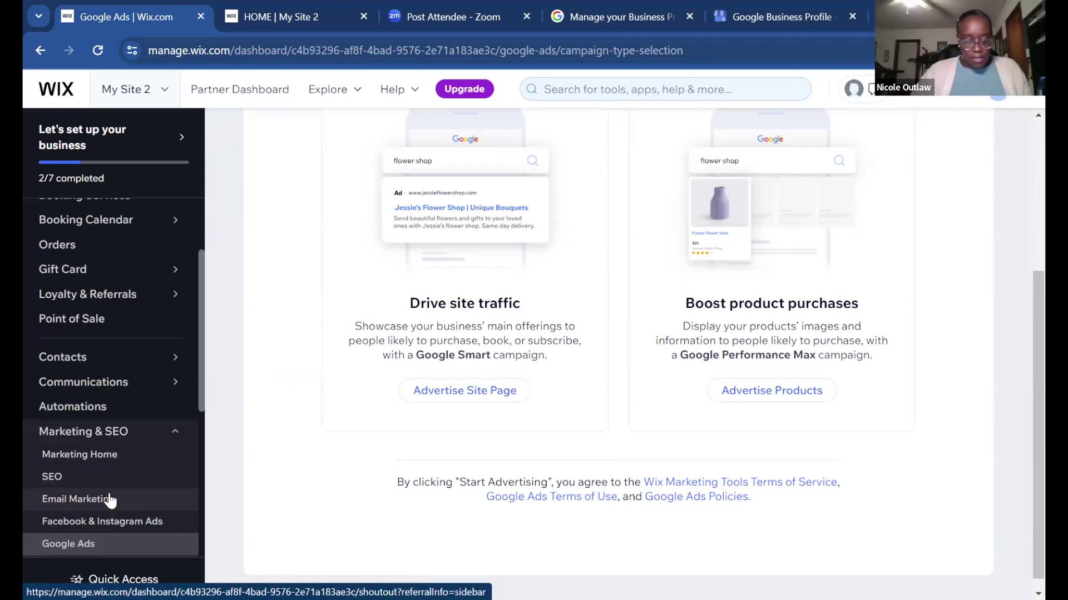
{"action": "scroll", "coordinate": [103, 495], "scroll_direction": "up", "scroll_amount": 1}
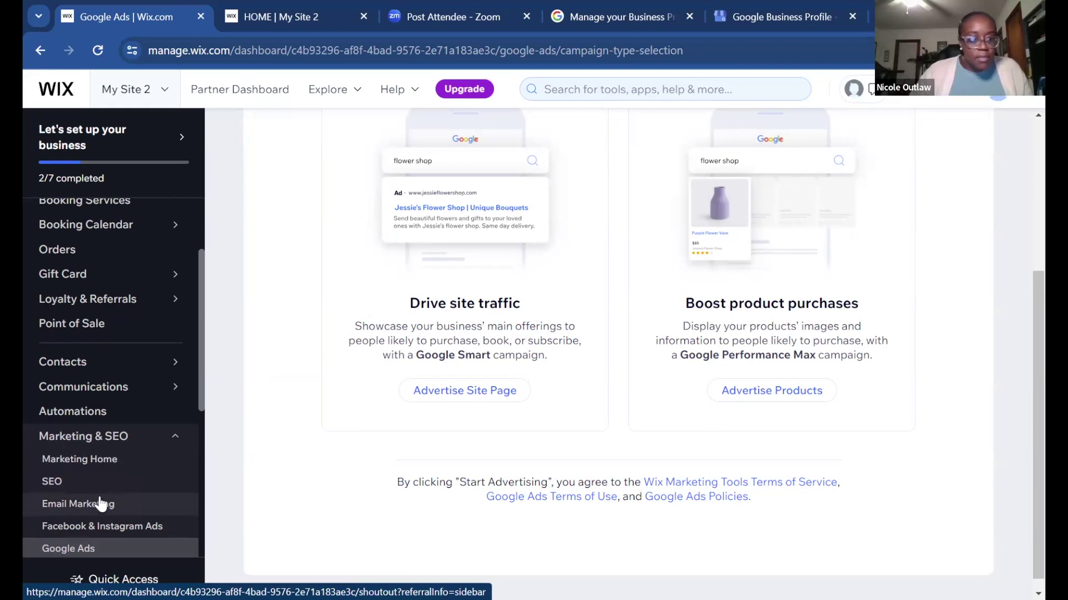
{"action": "scroll", "coordinate": [100, 504], "scroll_direction": "down", "scroll_amount": 5}
{"action": "left_click", "coordinate": [101, 504]}
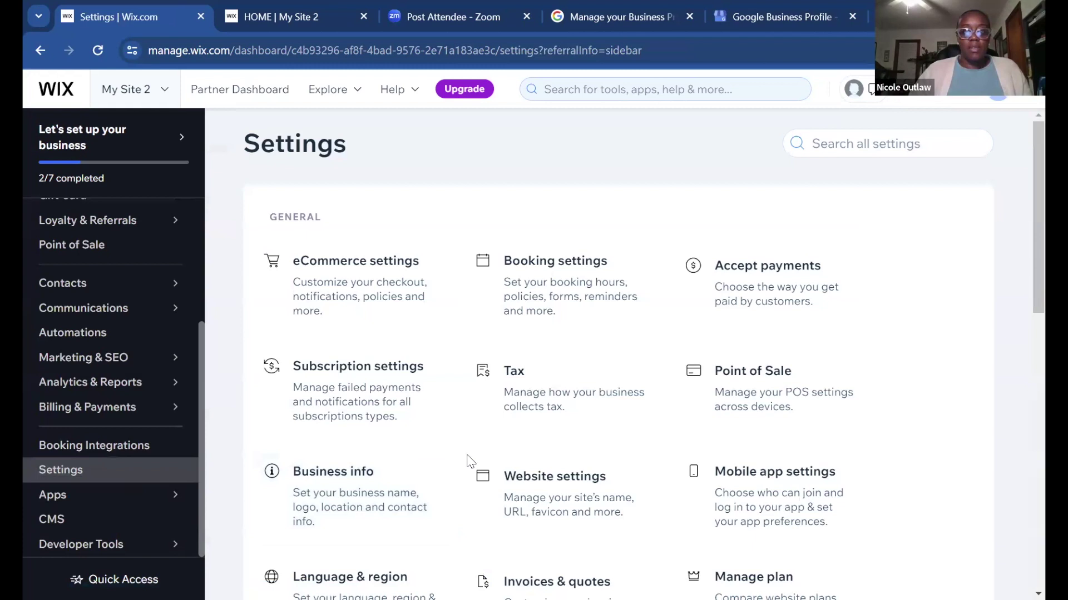
{"action": "scroll", "coordinate": [548, 365], "scroll_direction": "down", "scroll_amount": 5}
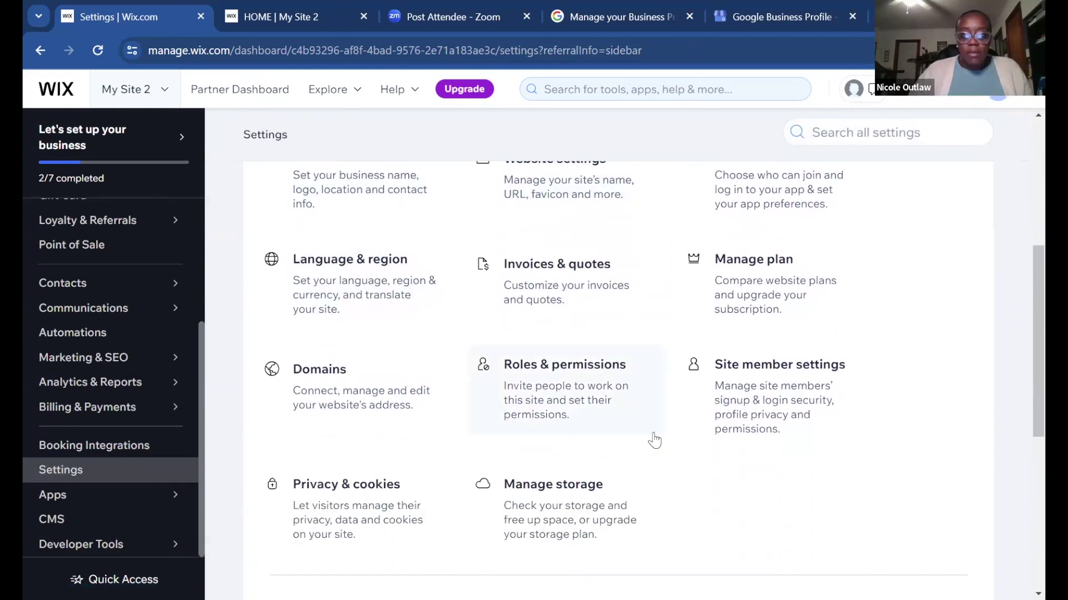
{"action": "scroll", "coordinate": [653, 439], "scroll_direction": "up", "scroll_amount": 2}
{"action": "scroll", "coordinate": [654, 441], "scroll_direction": "up", "scroll_amount": 4}
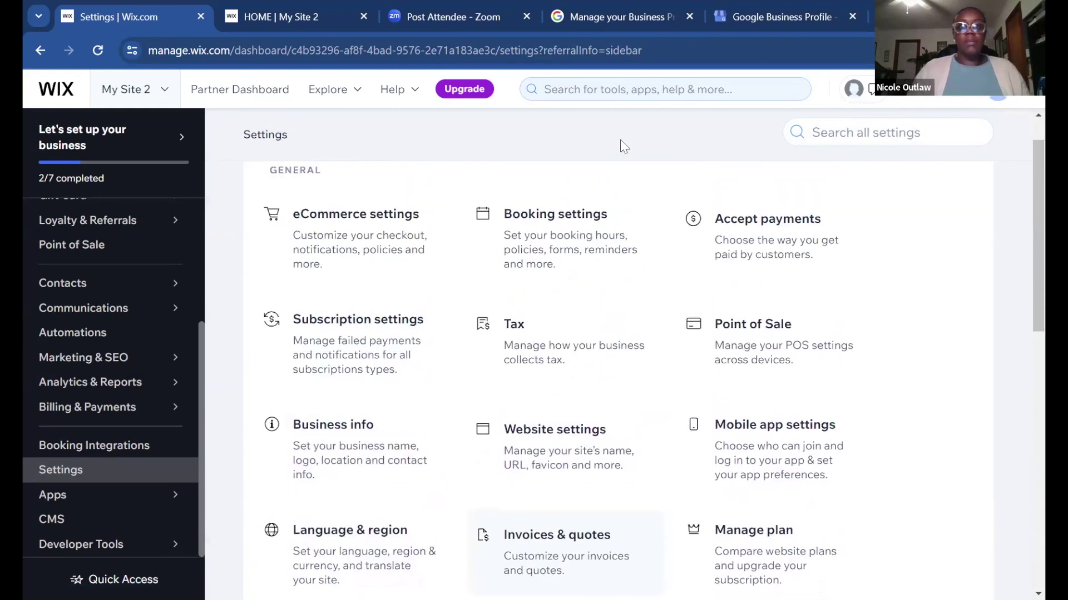
Step: Search the dashboard for "favi" and open the Favicon section of the website settings
{"action": "left_click", "coordinate": [611, 90]}
{"action": "type", "text": "f"}
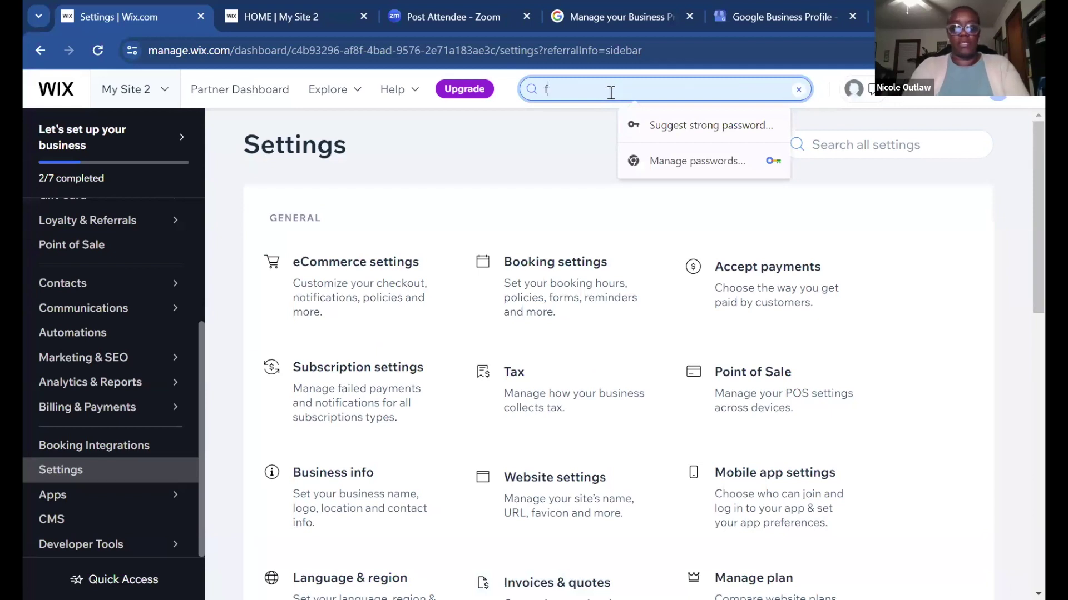
{"action": "type", "text": "avi"}
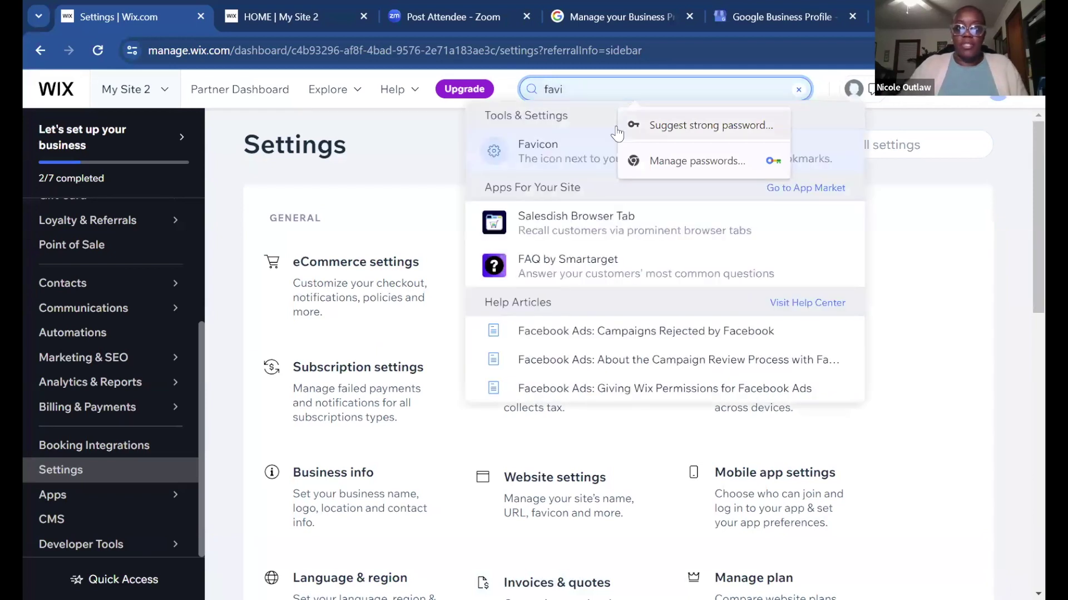
{"action": "left_click", "coordinate": [579, 148]}
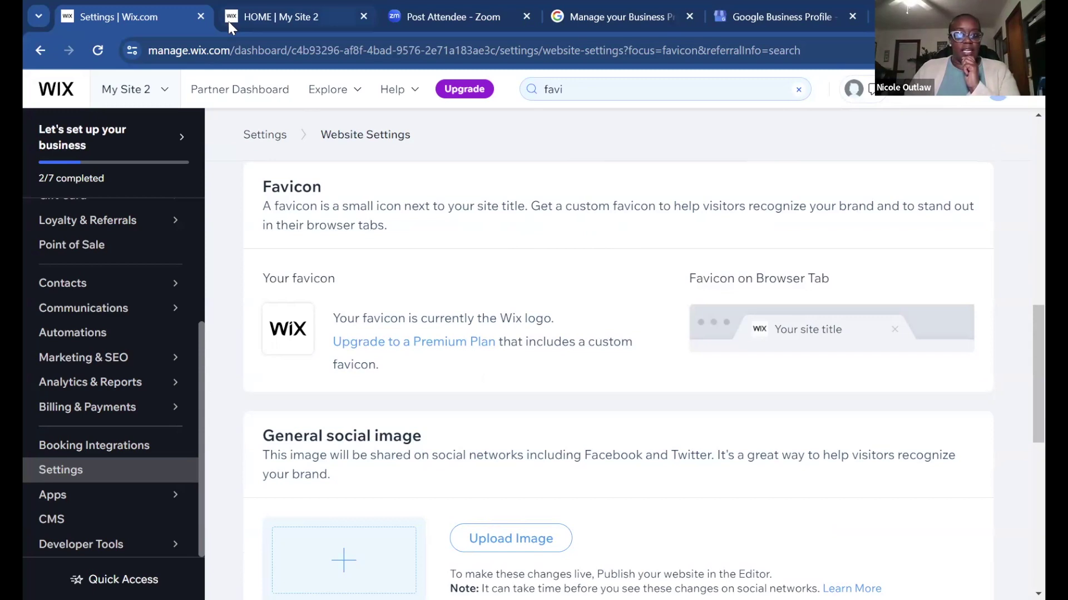
{"action": "mouse_move", "coordinate": [231, 20]}
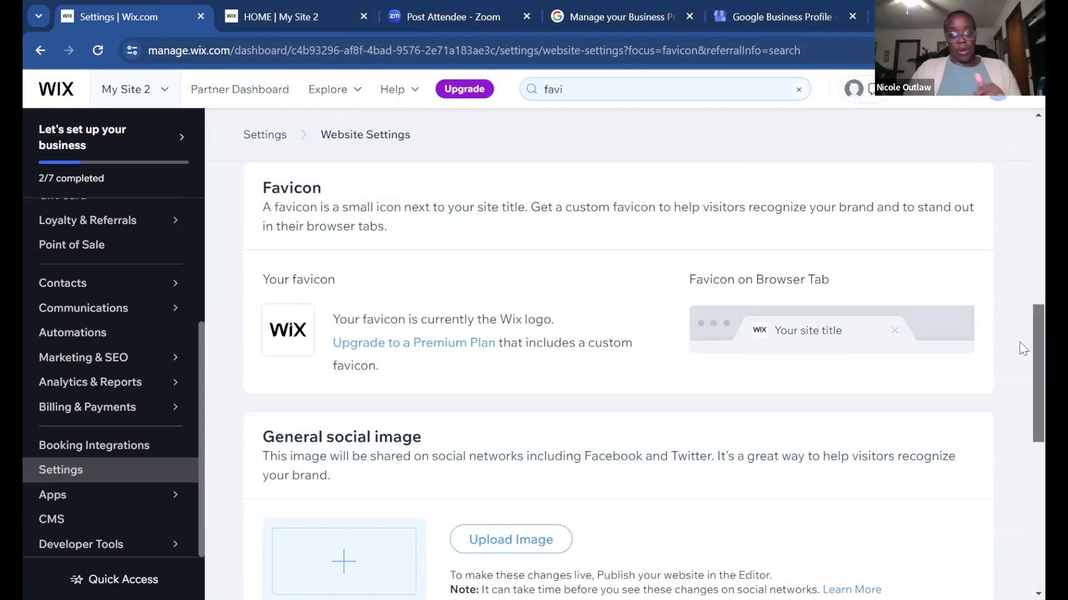
Step: Review the General social image, Facebook username and Site history sections of the website settings
{"action": "scroll", "coordinate": [1023, 349], "scroll_direction": "down", "scroll_amount": 1}
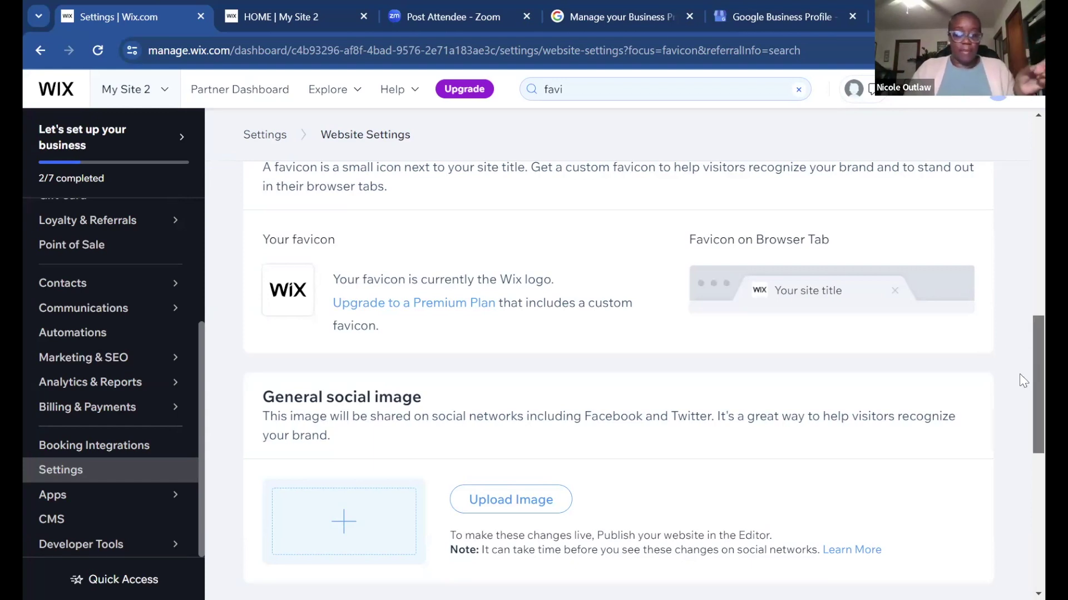
{"action": "left_click_drag", "start_coordinate": [1023, 381], "coordinate": [1023, 423]}
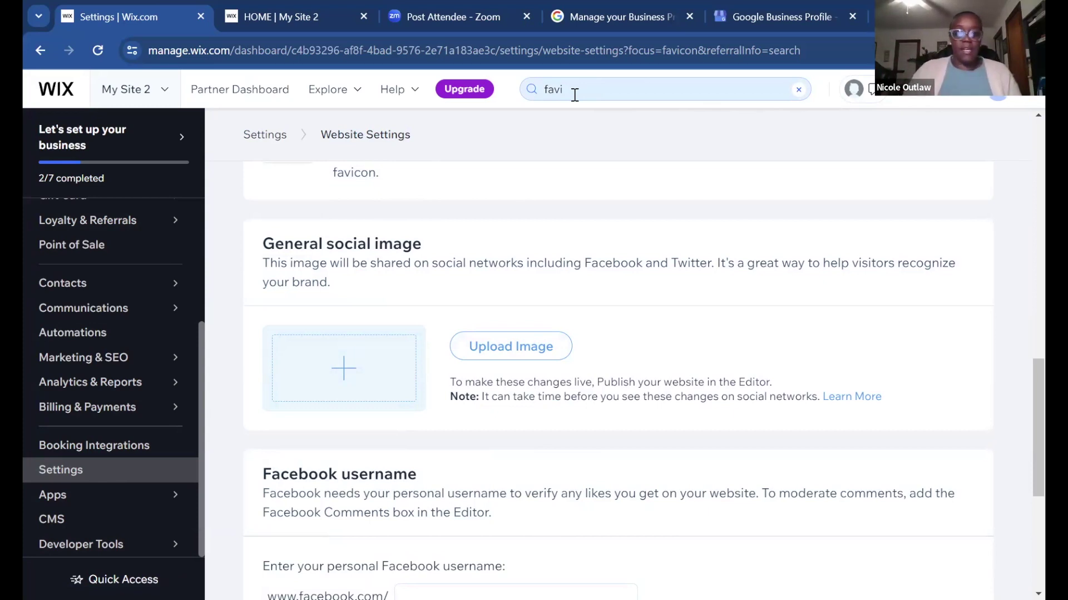
{"action": "scroll", "coordinate": [679, 228], "scroll_direction": "down", "scroll_amount": 3}
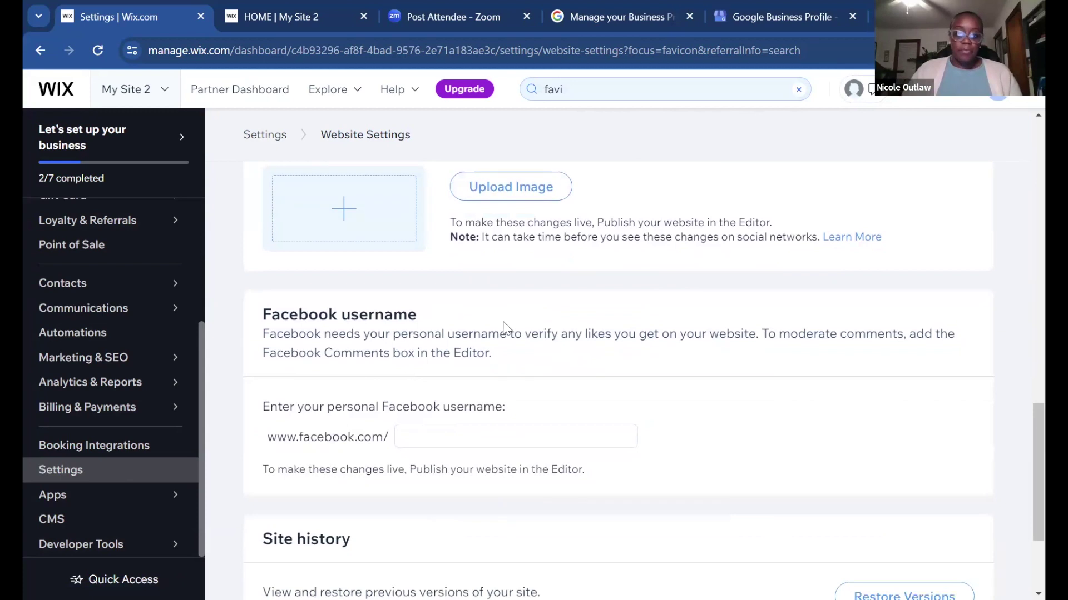
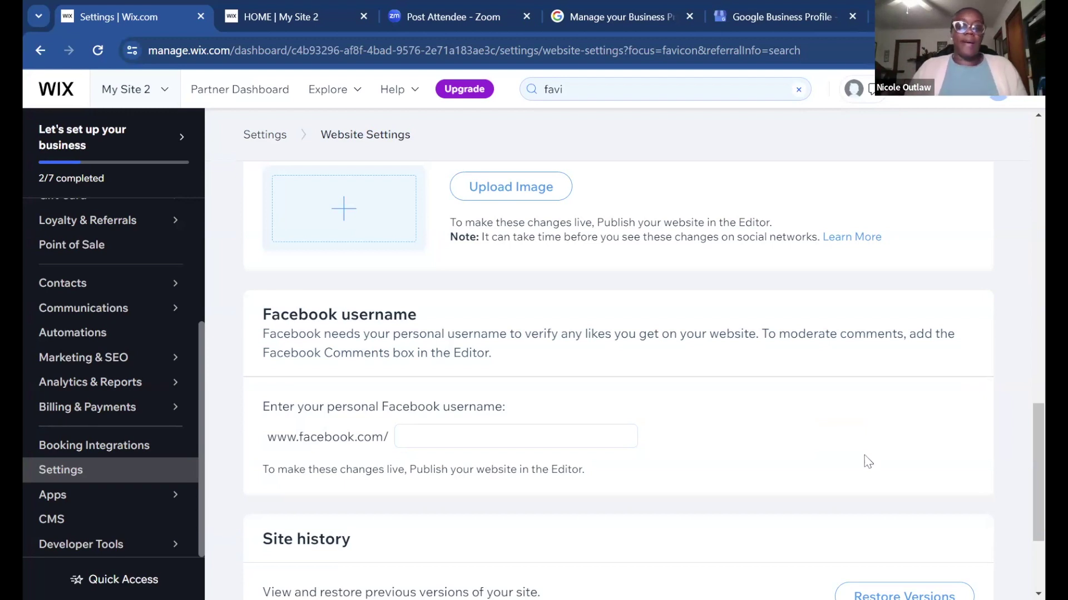
{"action": "scroll", "coordinate": [865, 457], "scroll_direction": "down", "scroll_amount": 3}
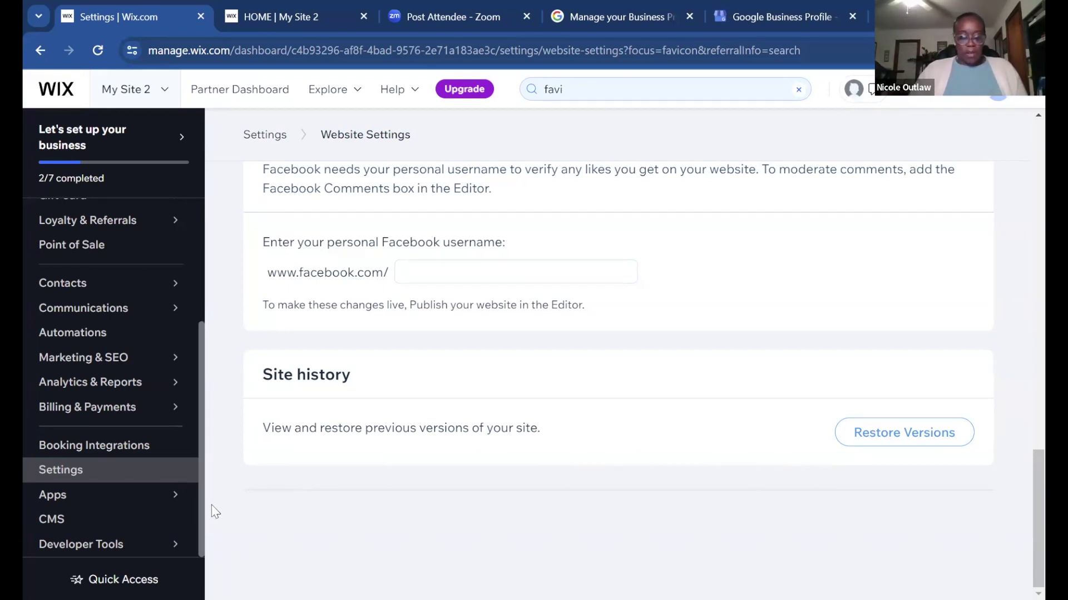
Step: Return to the main Settings page and review its general options and the remaining dashboard entries
{"action": "left_click", "coordinate": [103, 477]}
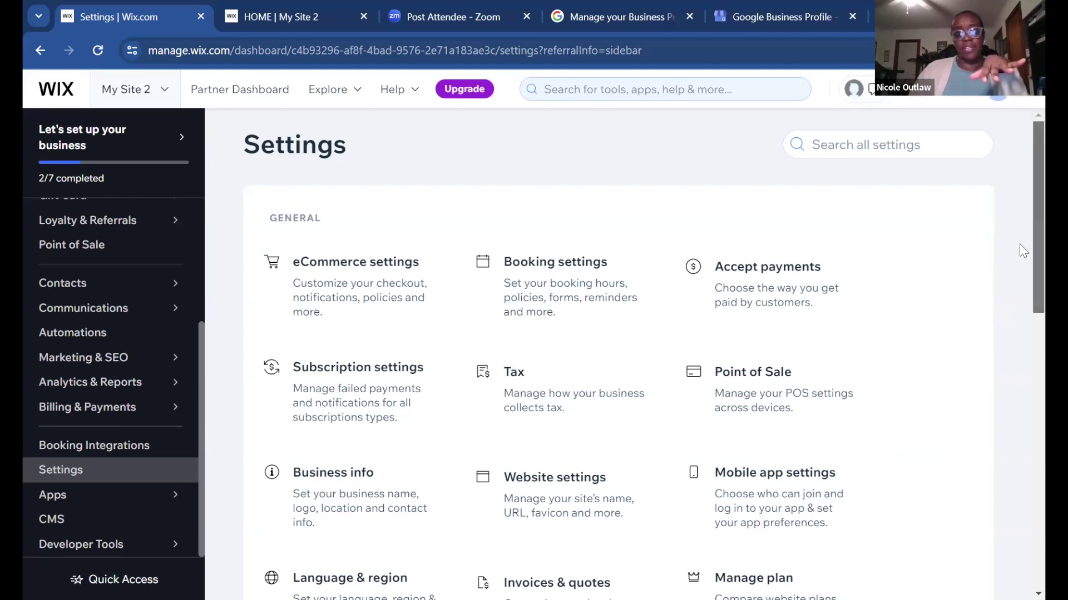
{"action": "scroll", "coordinate": [1019, 244], "scroll_direction": "down", "scroll_amount": 1}
{"action": "scroll", "coordinate": [1019, 259], "scroll_direction": "down", "scroll_amount": 1}
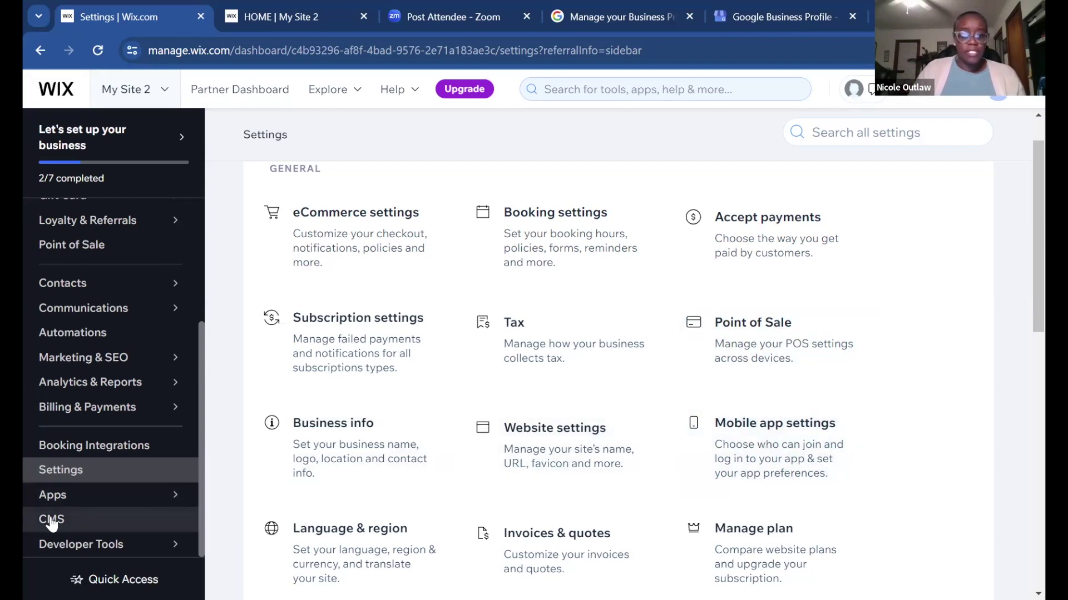
{"action": "mouse_move", "coordinate": [80, 504]}
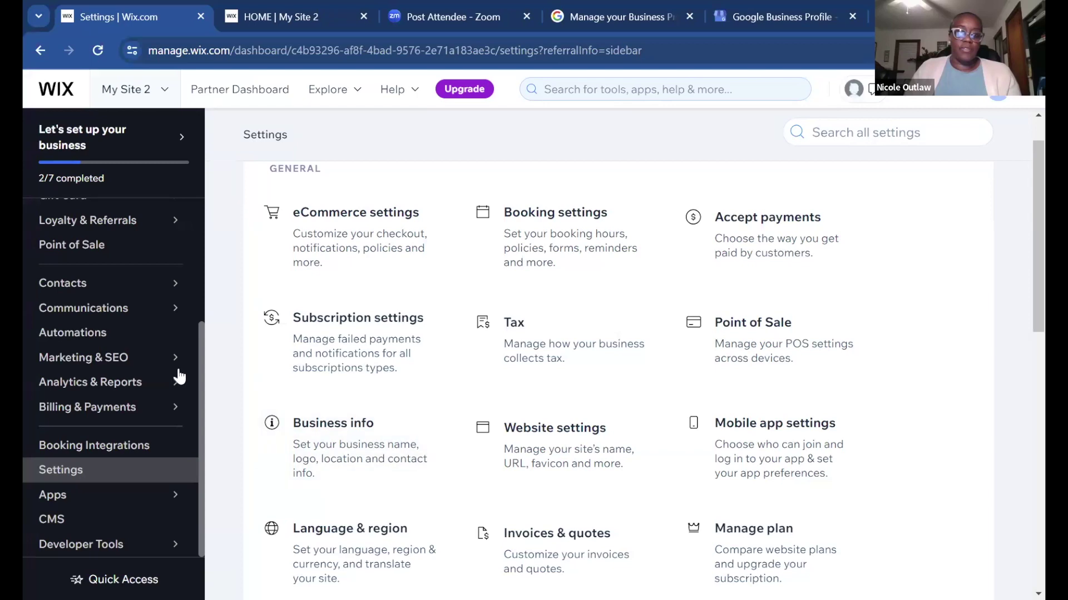
{"action": "scroll", "coordinate": [164, 378], "scroll_direction": "up", "scroll_amount": 3}
{"action": "scroll", "coordinate": [166, 408], "scroll_direction": "down", "scroll_amount": 3}
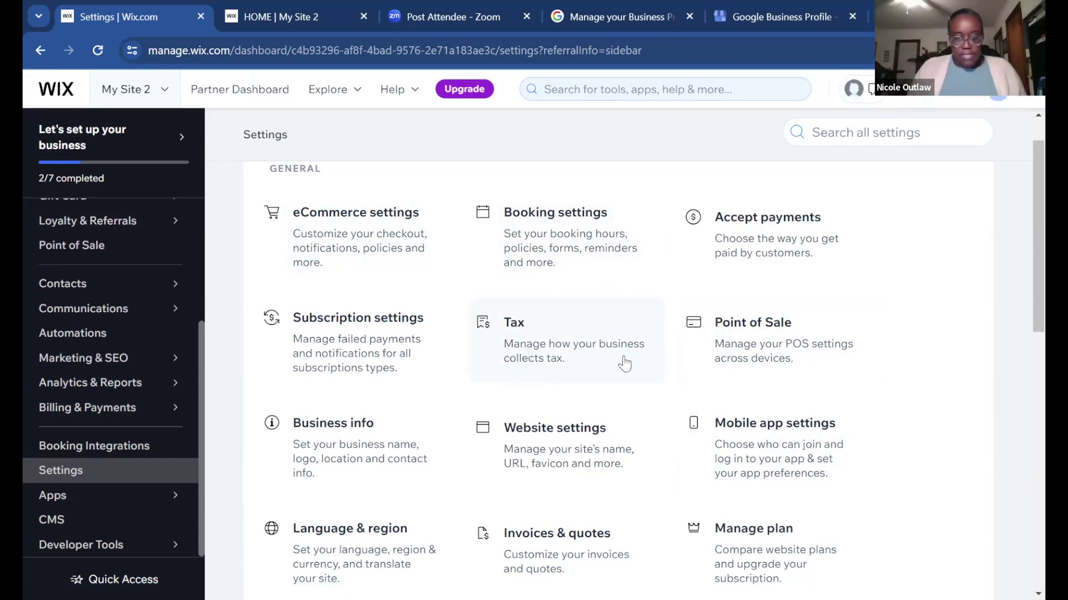
Step: Look through the general, communications and advanced options on the site's Settings page
{"action": "scroll", "coordinate": [741, 377], "scroll_direction": "down", "scroll_amount": 3}
{"action": "scroll", "coordinate": [761, 388], "scroll_direction": "down", "scroll_amount": 6}
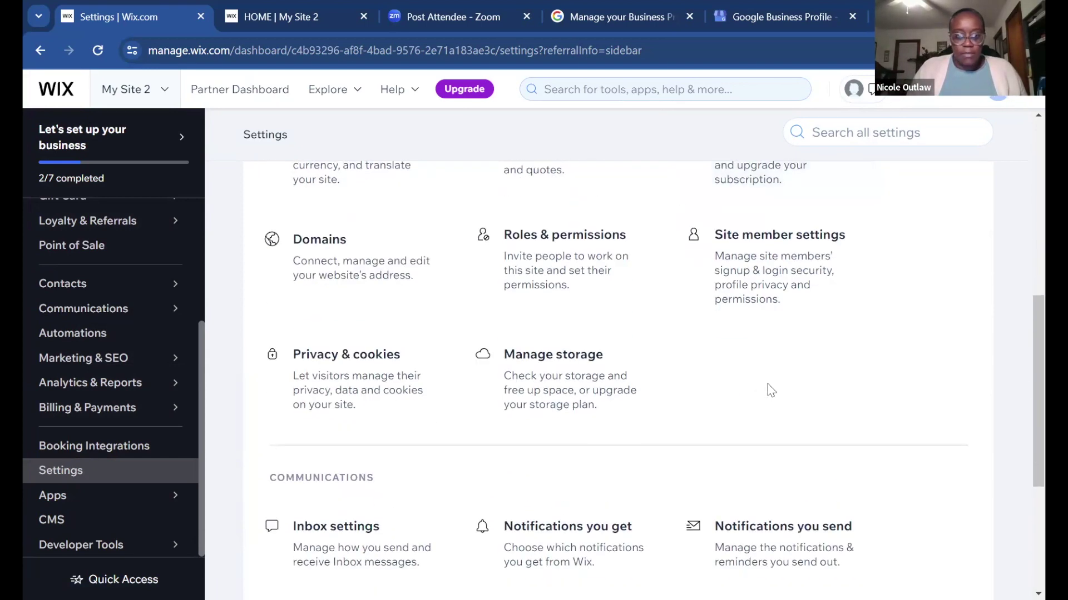
{"action": "scroll", "coordinate": [770, 390], "scroll_direction": "down", "scroll_amount": 2}
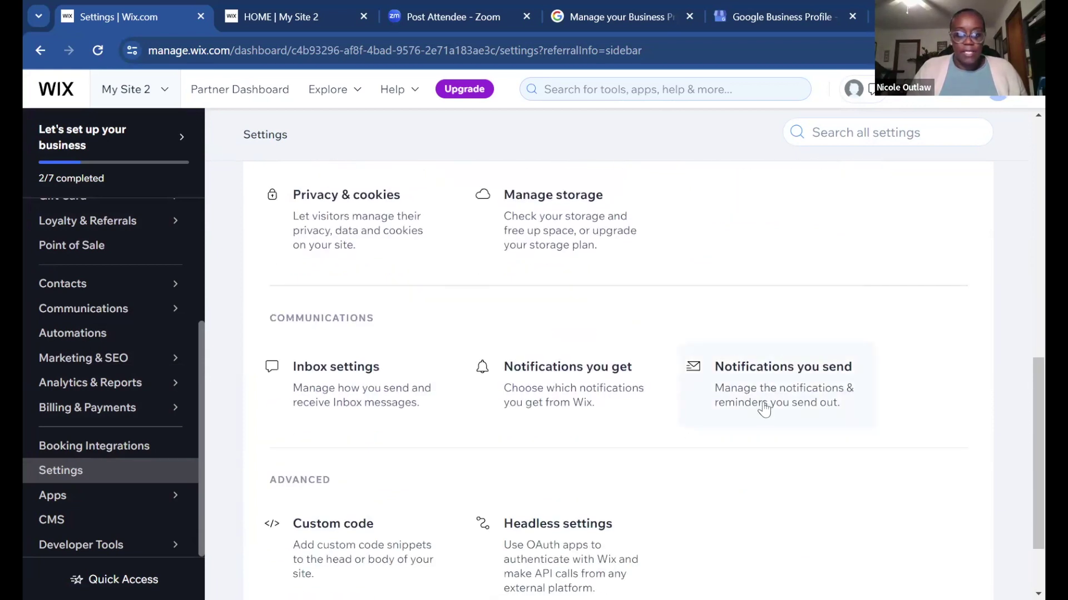
{"action": "scroll", "coordinate": [763, 409], "scroll_direction": "up", "scroll_amount": 2}
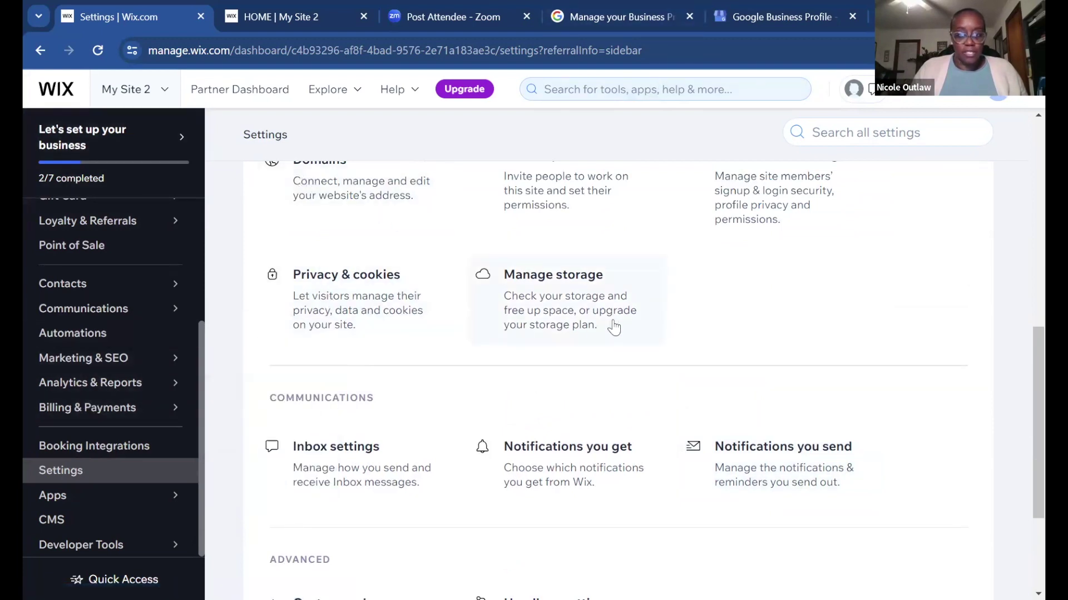
{"action": "scroll", "coordinate": [945, 403], "scroll_direction": "down", "scroll_amount": 3}
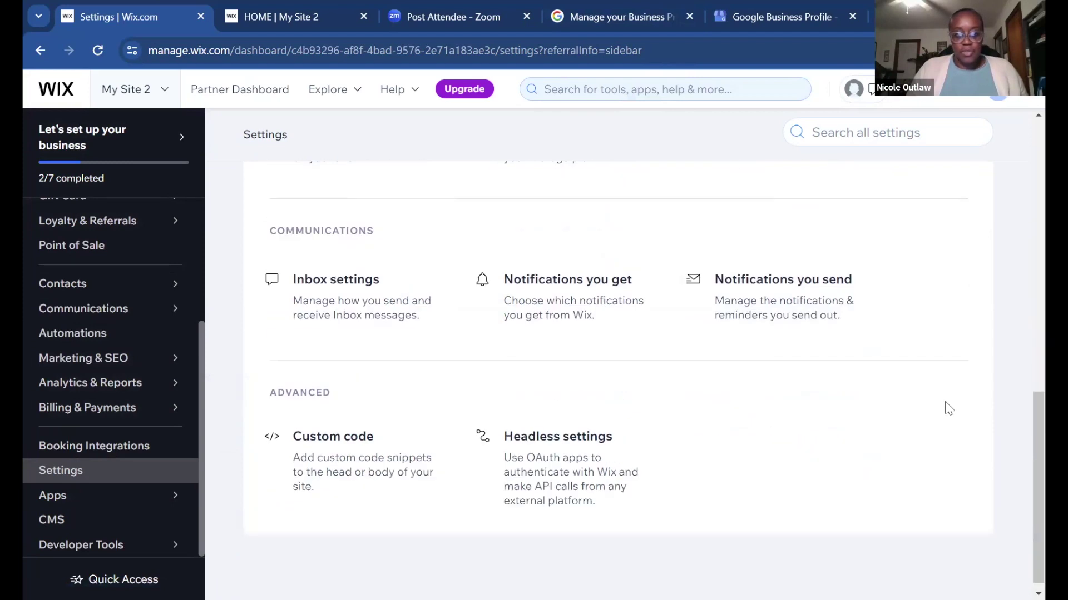
{"action": "scroll", "coordinate": [943, 397], "scroll_direction": "up", "scroll_amount": 8}
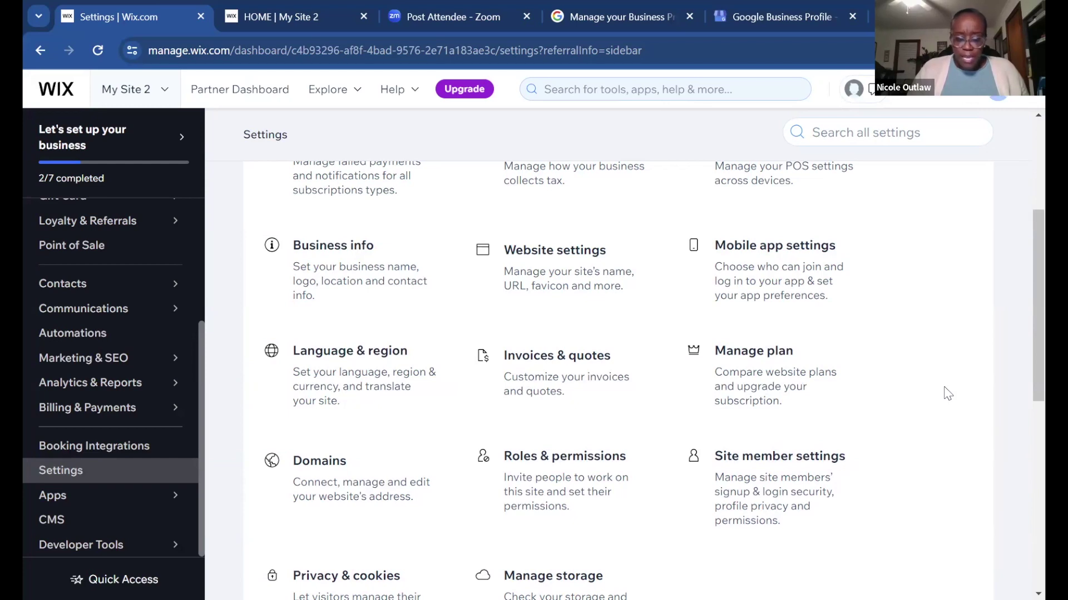
{"action": "scroll", "coordinate": [948, 394], "scroll_direction": "down", "scroll_amount": 1}
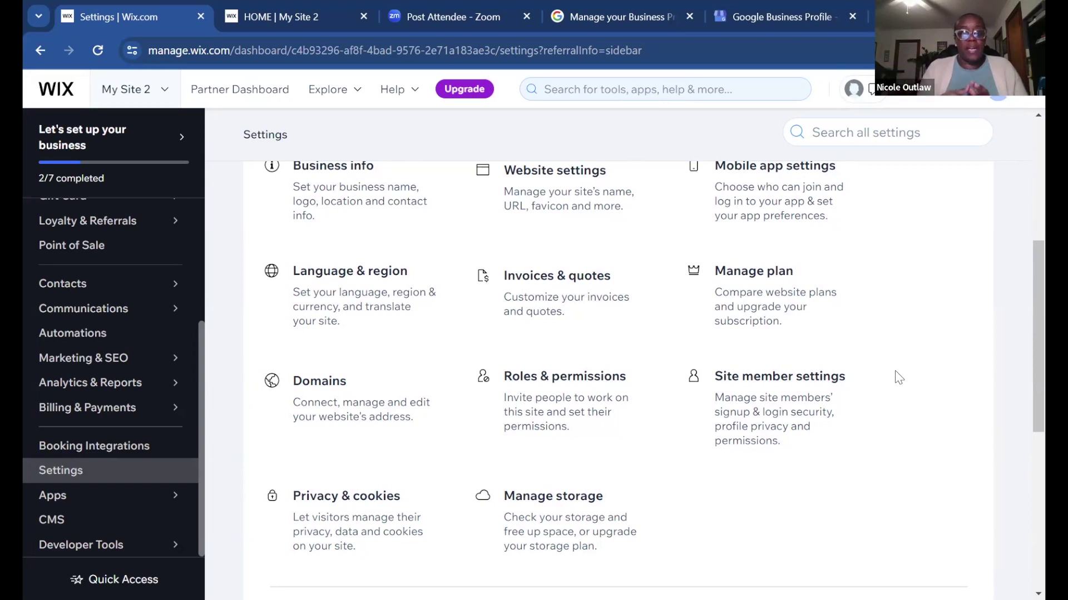
{"action": "scroll", "coordinate": [898, 378], "scroll_direction": "down", "scroll_amount": 2}
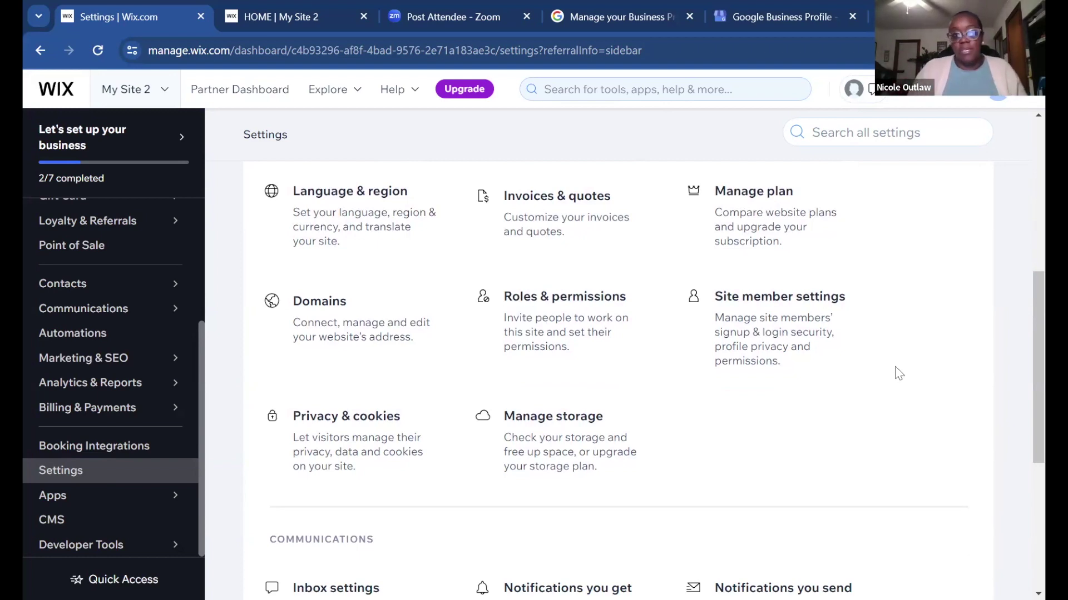
Step: Open Site member settings, review its signup, privacy, page permission and profile sections, and return to the main Settings page
{"action": "left_click", "coordinate": [804, 315]}
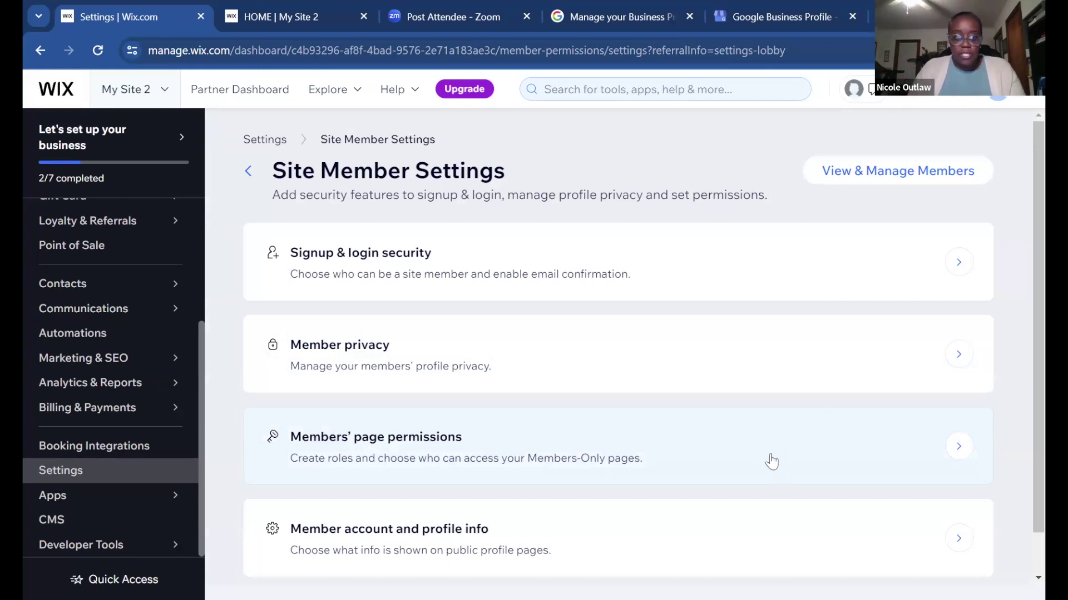
{"action": "scroll", "coordinate": [790, 480], "scroll_direction": "down", "scroll_amount": 1}
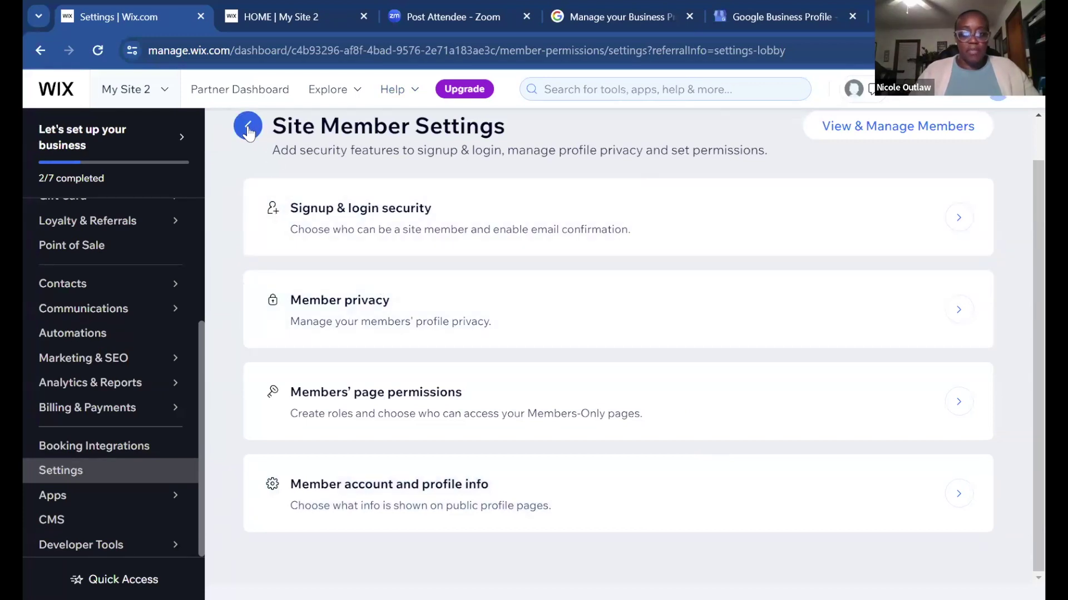
{"action": "scroll", "coordinate": [619, 348], "scroll_direction": "up", "scroll_amount": 1}
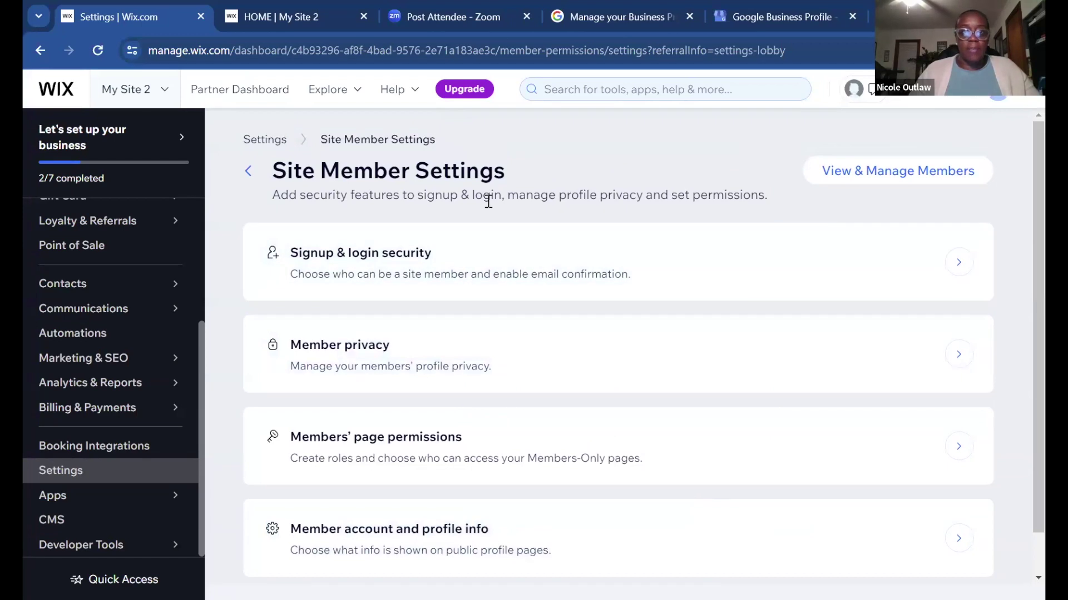
{"action": "left_click", "coordinate": [253, 177]}
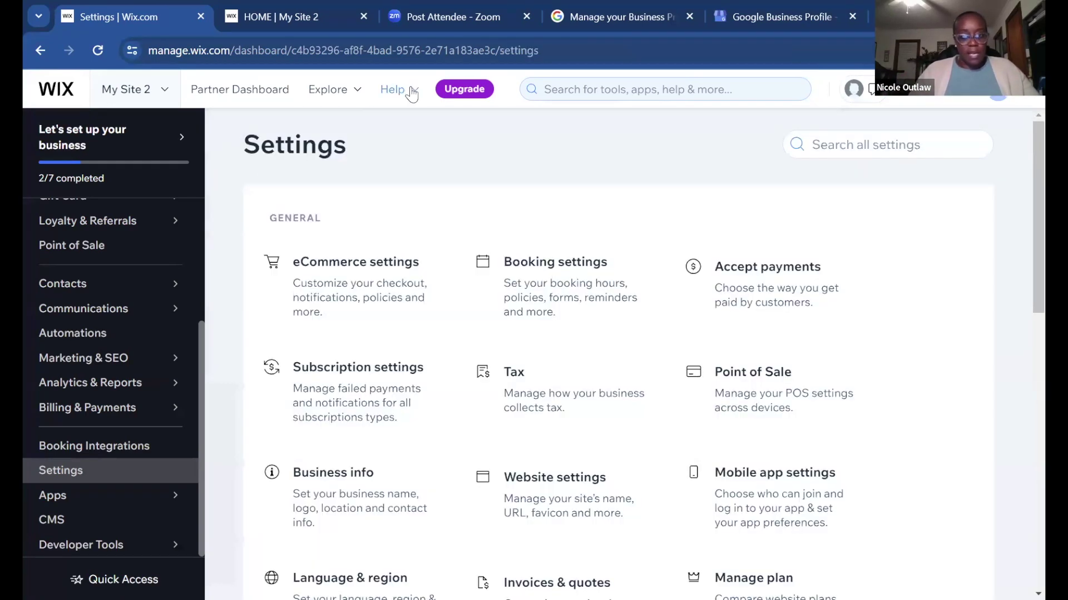
Step: Open the dashboard's Help window, browse the recommended articles and extra help resources, and close it
{"action": "mouse_move", "coordinate": [412, 93]}
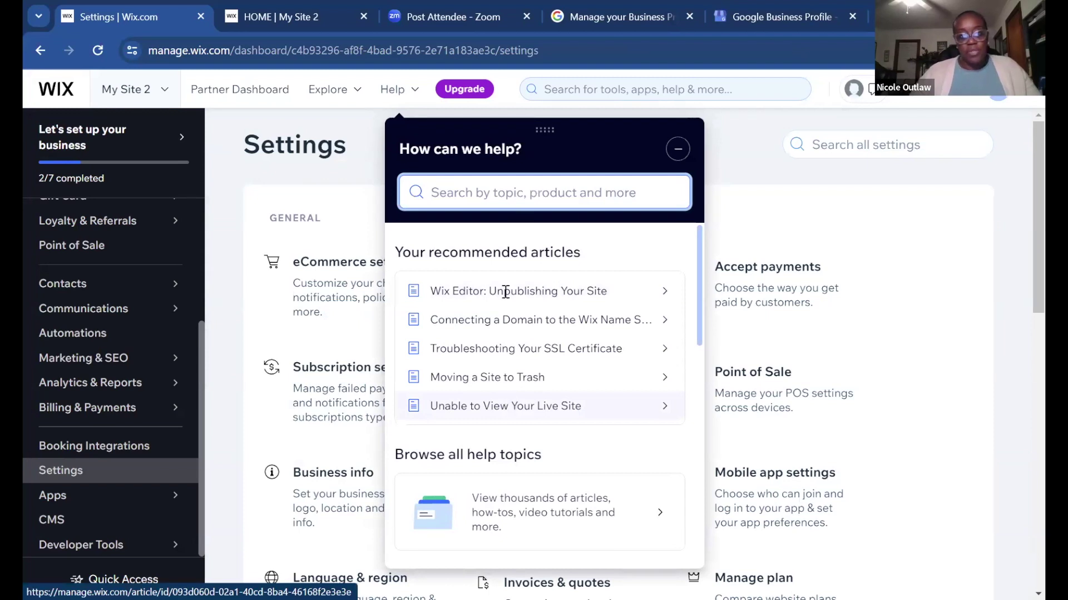
{"action": "scroll", "coordinate": [515, 303], "scroll_direction": "down", "scroll_amount": 1}
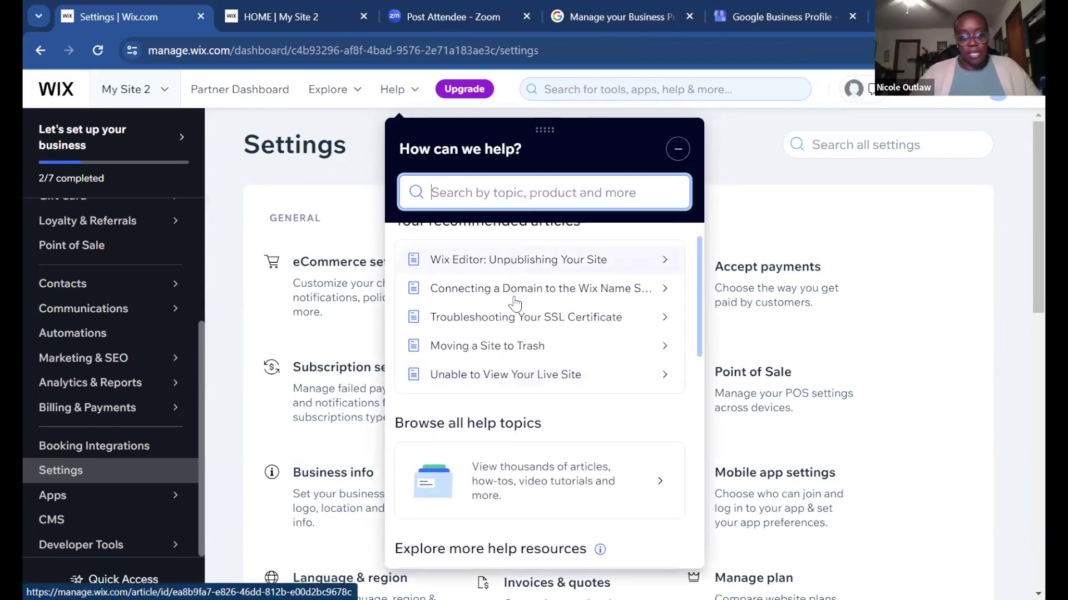
{"action": "scroll", "coordinate": [515, 303], "scroll_direction": "down", "scroll_amount": 1}
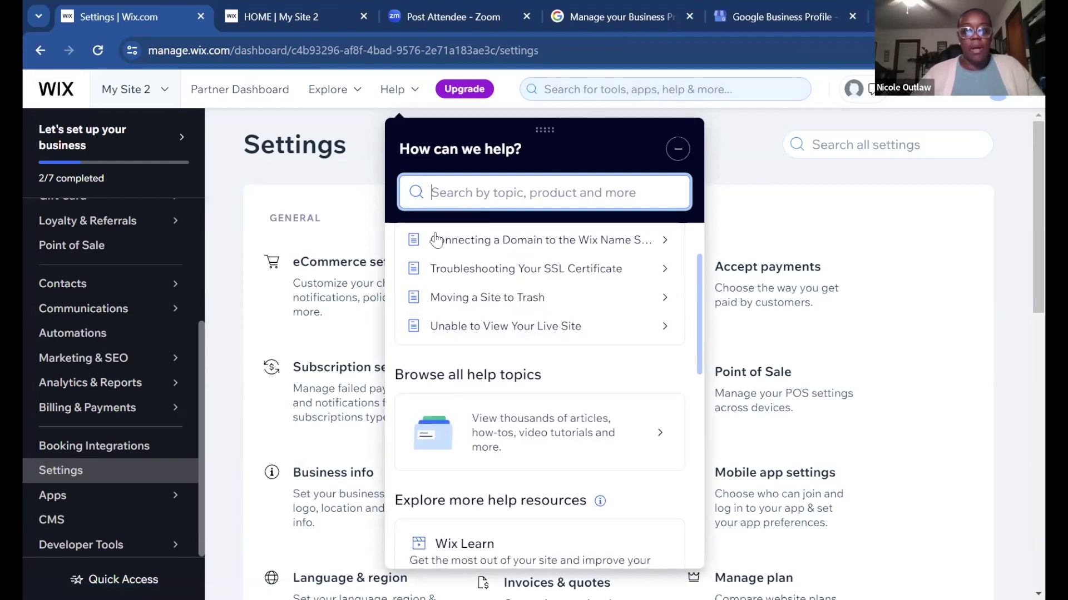
{"action": "scroll", "coordinate": [436, 422], "scroll_direction": "down", "scroll_amount": 3}
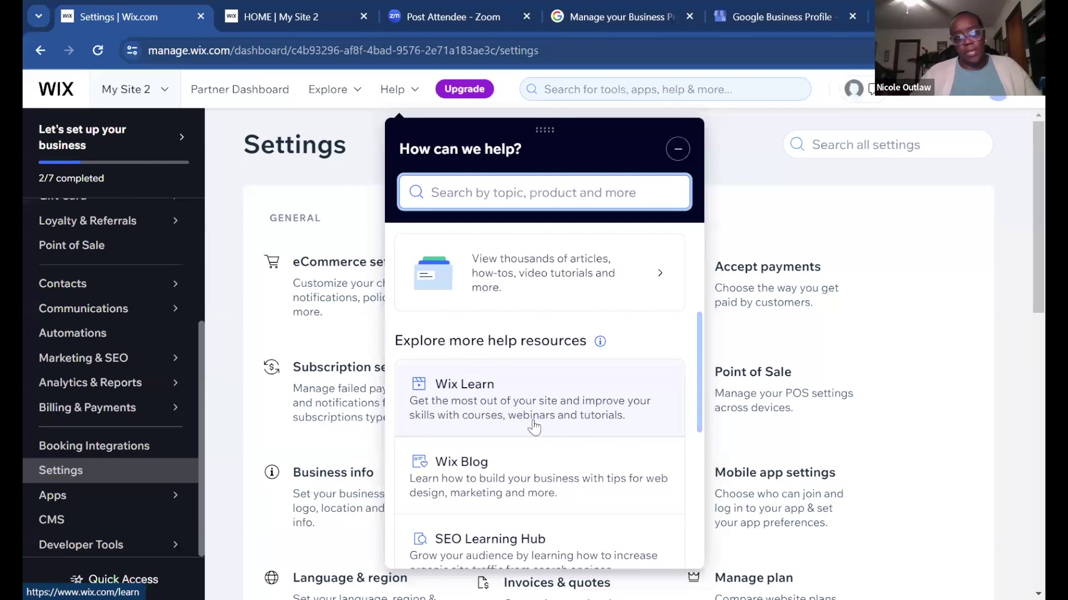
{"action": "left_click", "coordinate": [676, 151]}
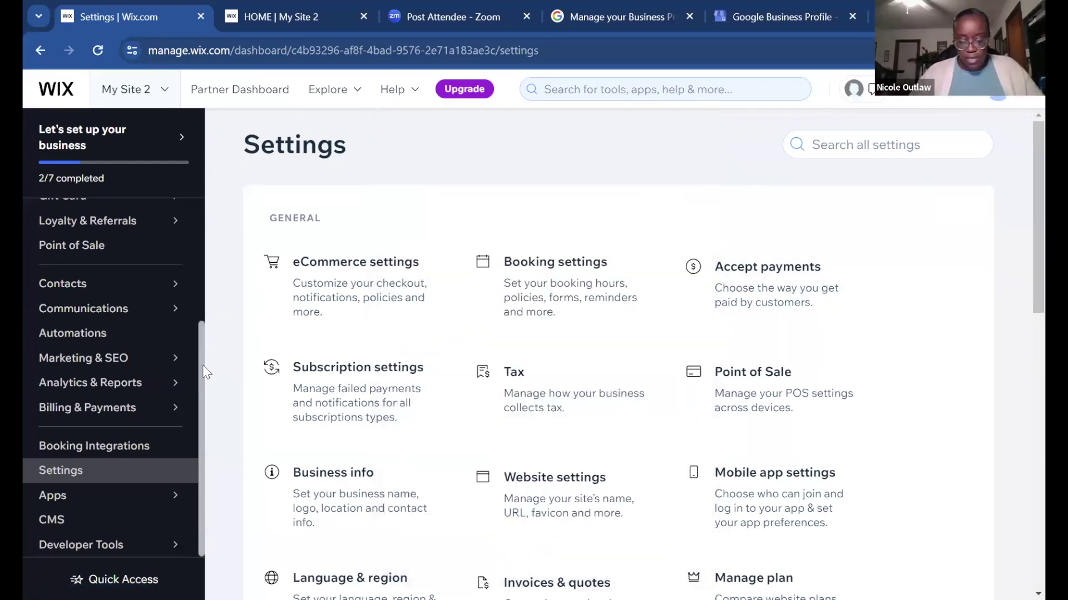
Step: Open the Language & region settings and view the available site languages without choosing another one
{"action": "mouse_move", "coordinate": [145, 408]}
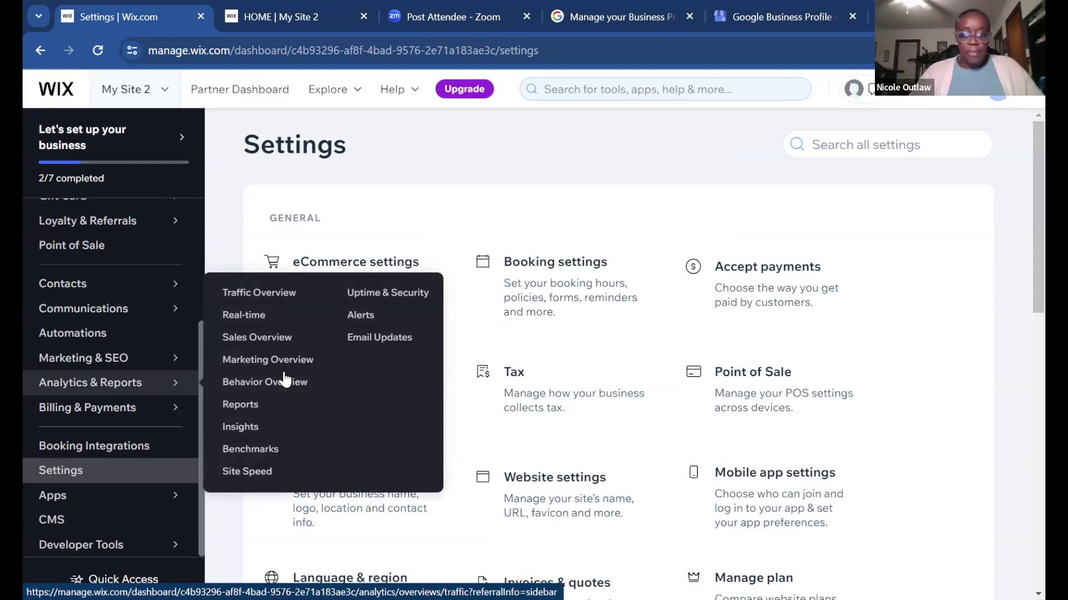
{"action": "scroll", "coordinate": [995, 436], "scroll_direction": "down", "scroll_amount": 3}
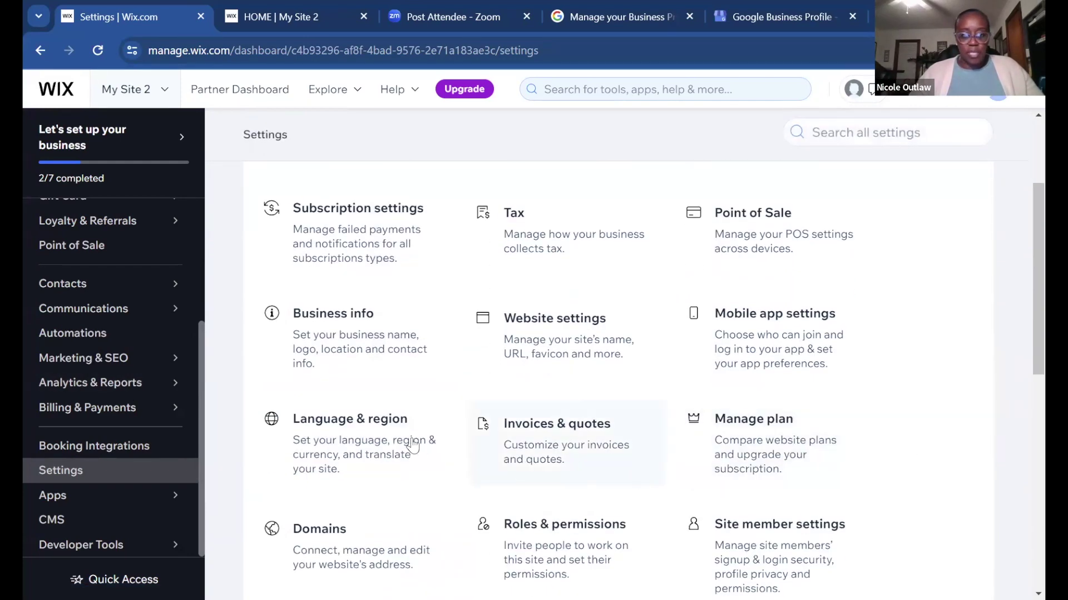
{"action": "left_click", "coordinate": [406, 473]}
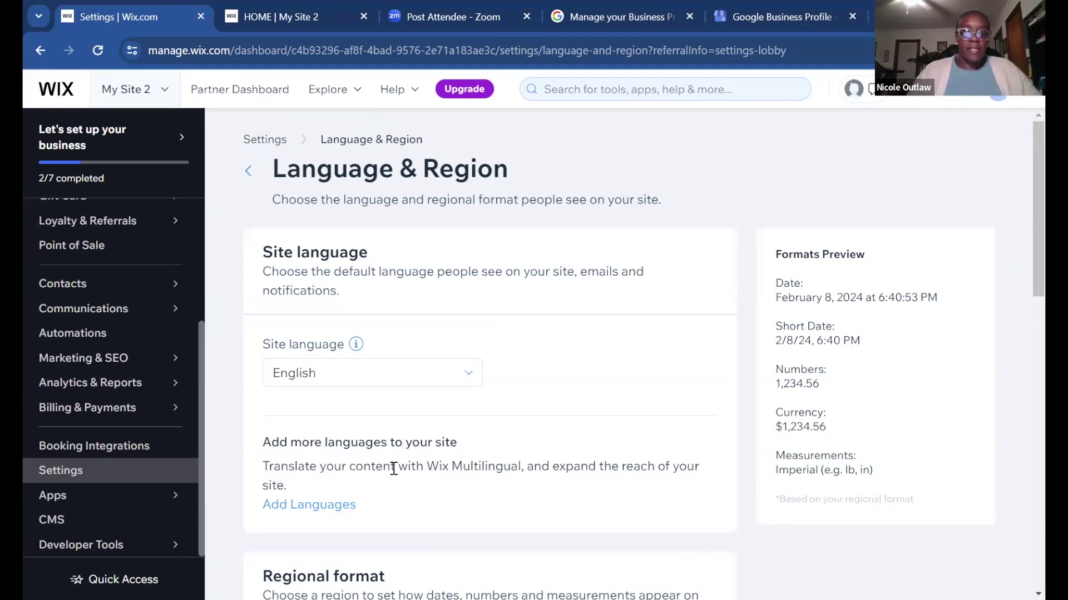
{"action": "left_click", "coordinate": [468, 375]}
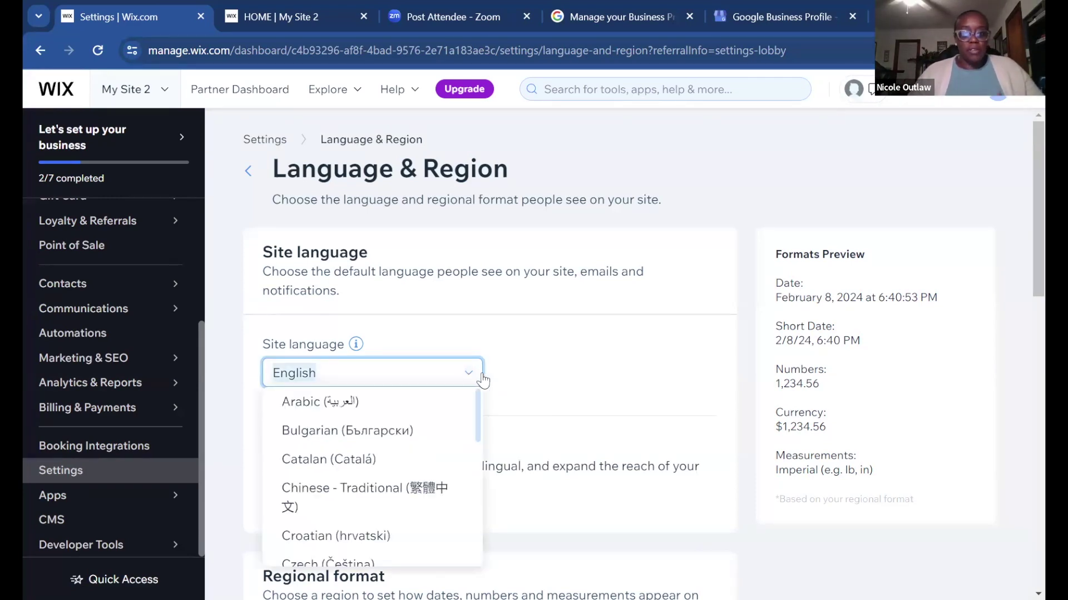
{"action": "left_click", "coordinate": [559, 376]}
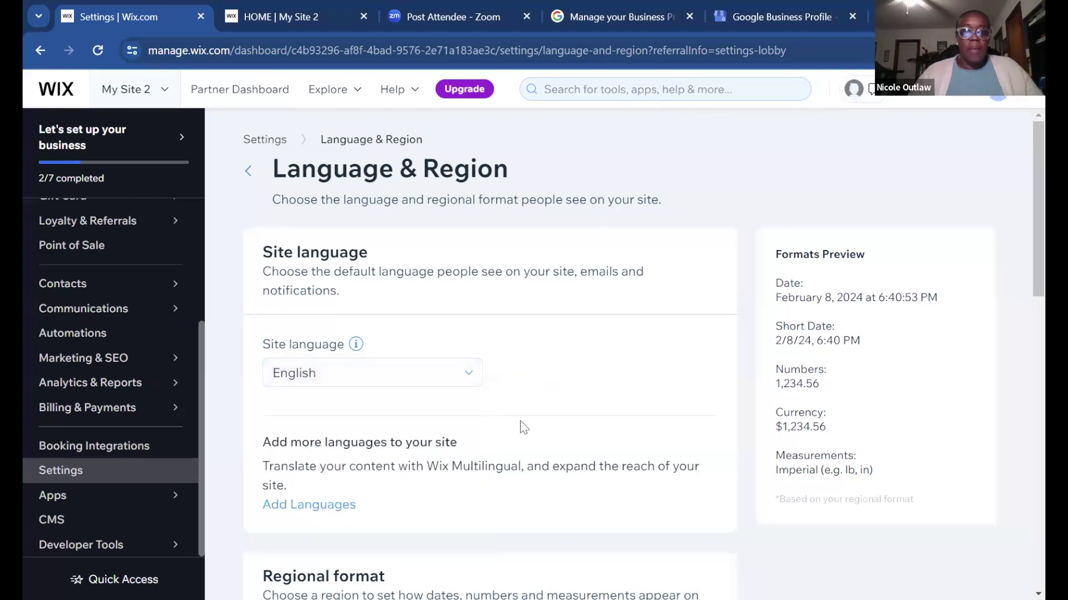
Step: View the available choices for the site's regional format and leave the list without selecting one
{"action": "scroll", "coordinate": [522, 427], "scroll_direction": "down", "scroll_amount": 1}
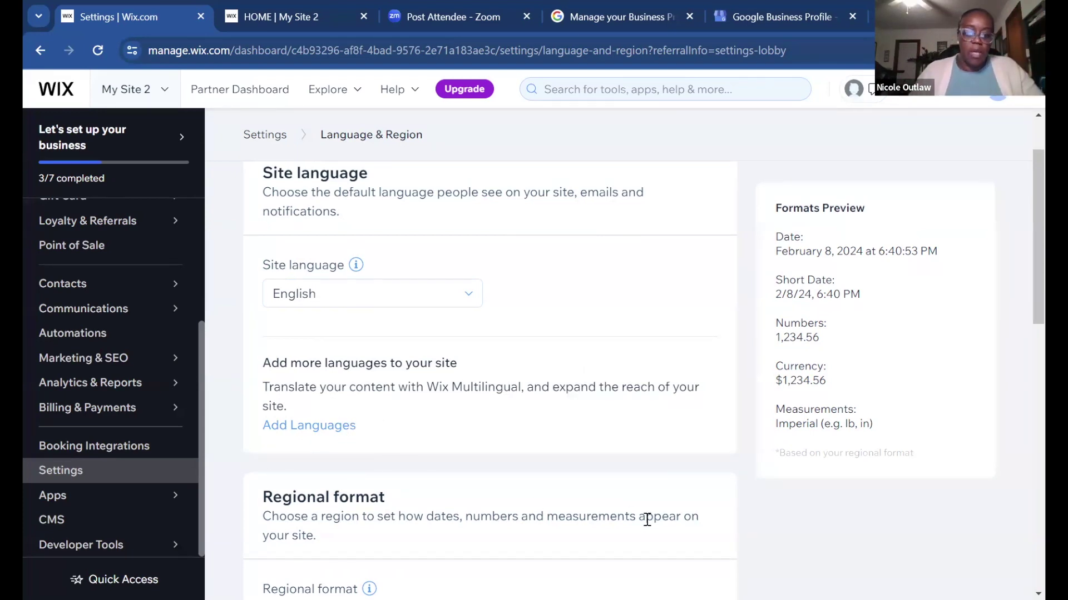
{"action": "scroll", "coordinate": [669, 514], "scroll_direction": "down", "scroll_amount": 3}
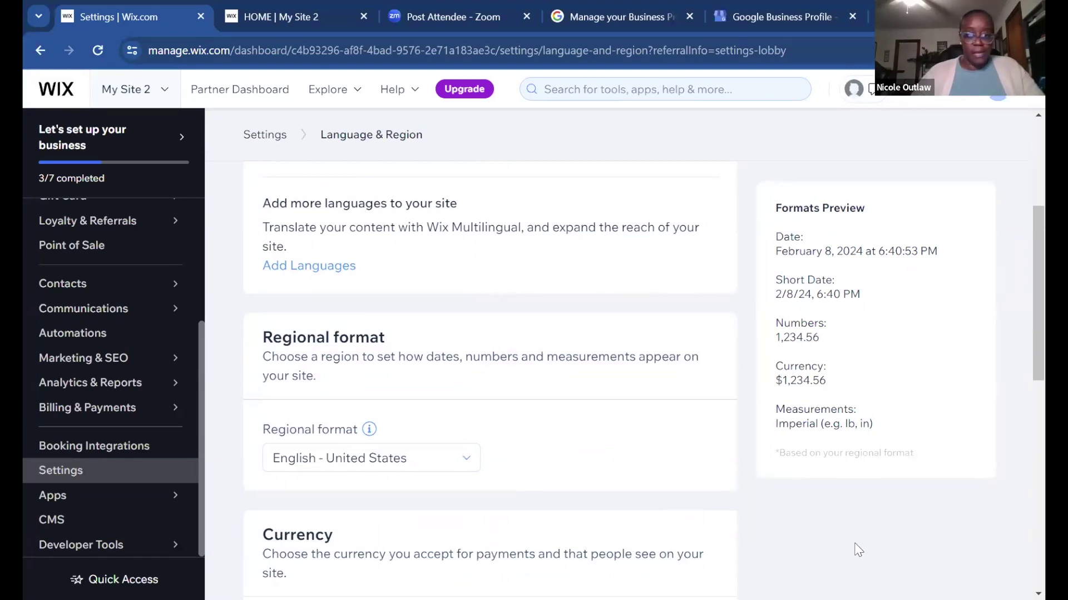
{"action": "left_click", "coordinate": [467, 469]}
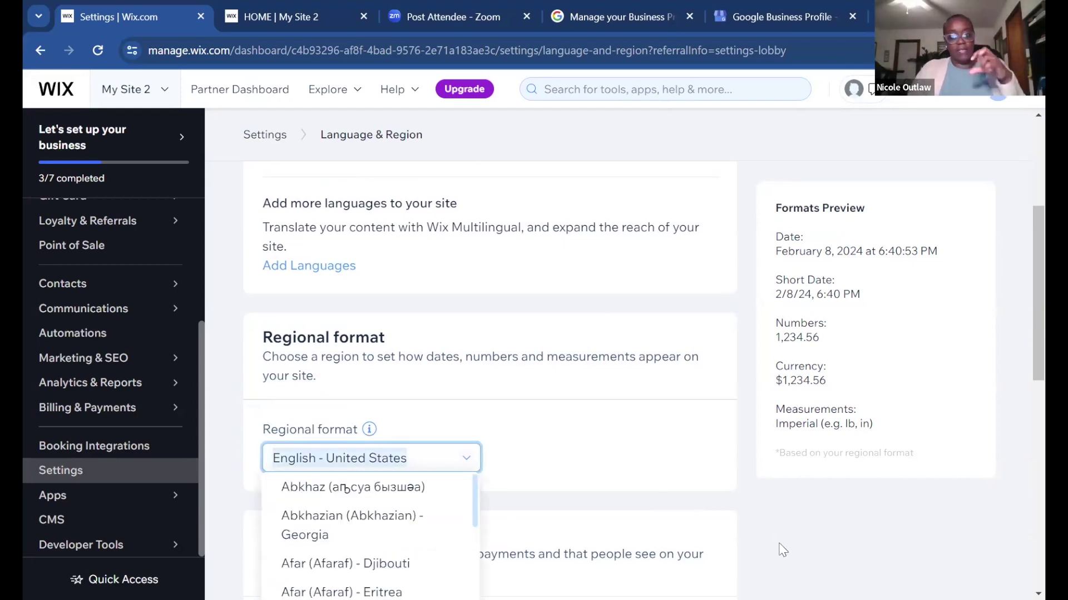
{"action": "left_click", "coordinate": [842, 524]}
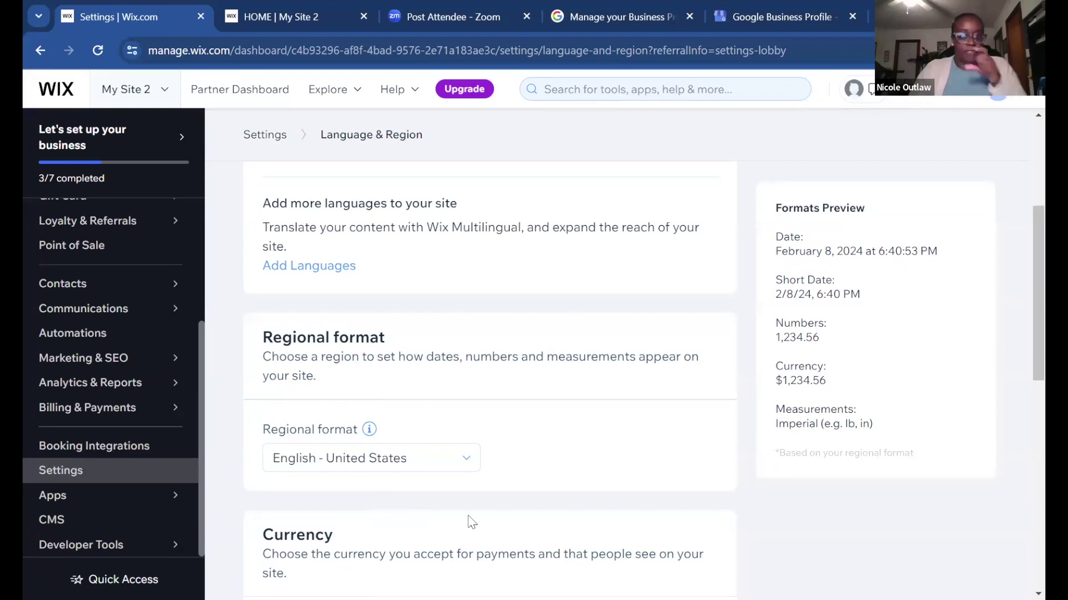
Step: Review the Currency, Time zone and Account language sections of the Language & Region settings
{"action": "scroll", "coordinate": [899, 509], "scroll_direction": "down", "scroll_amount": 1}
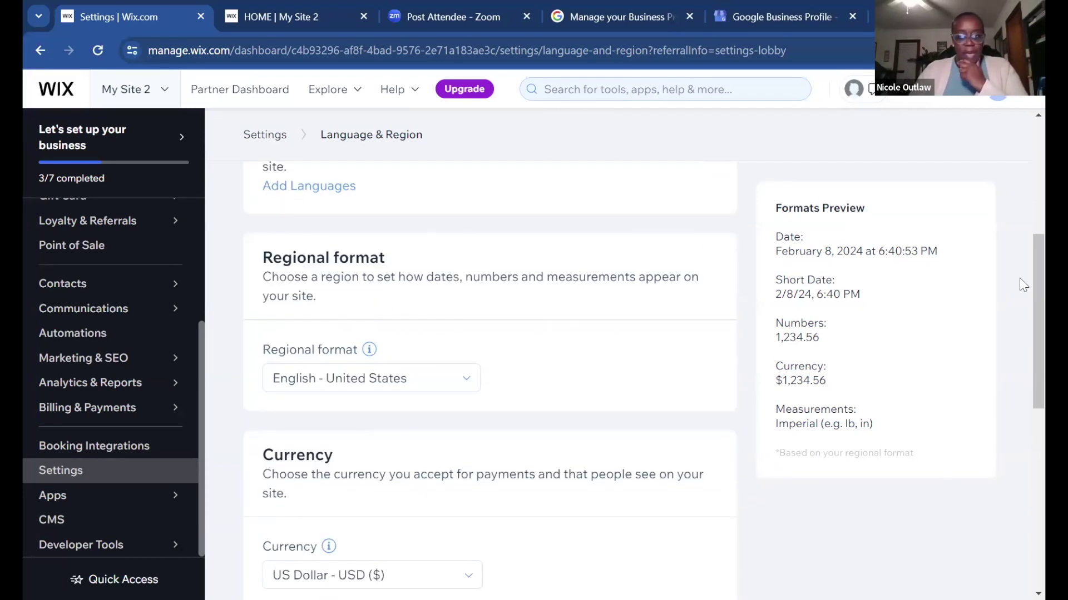
{"action": "scroll", "coordinate": [1023, 300], "scroll_direction": "down", "scroll_amount": 2}
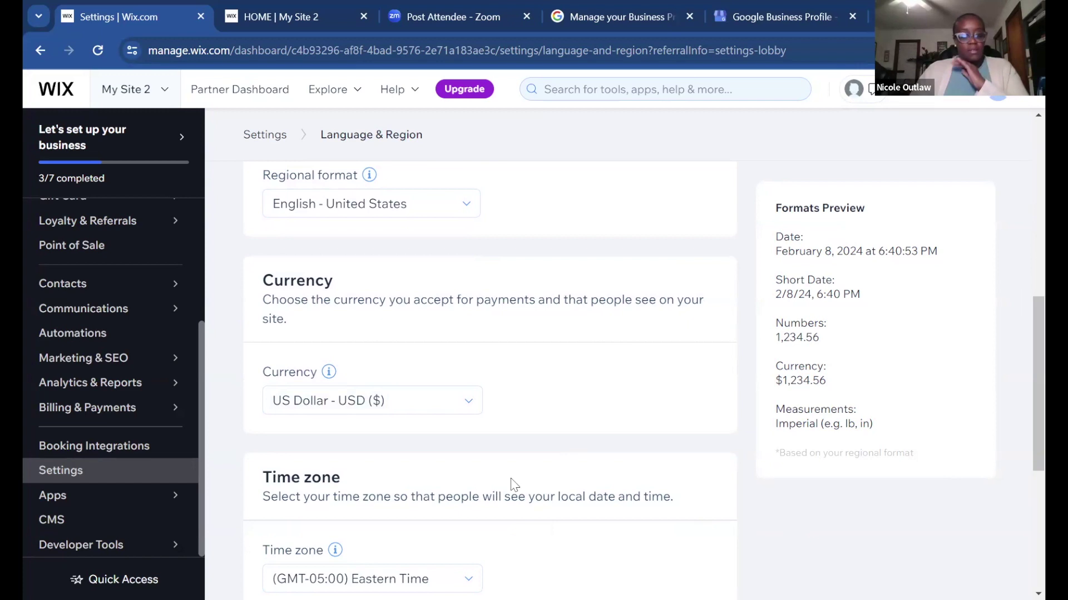
{"action": "scroll", "coordinate": [1019, 343], "scroll_direction": "down", "scroll_amount": 4}
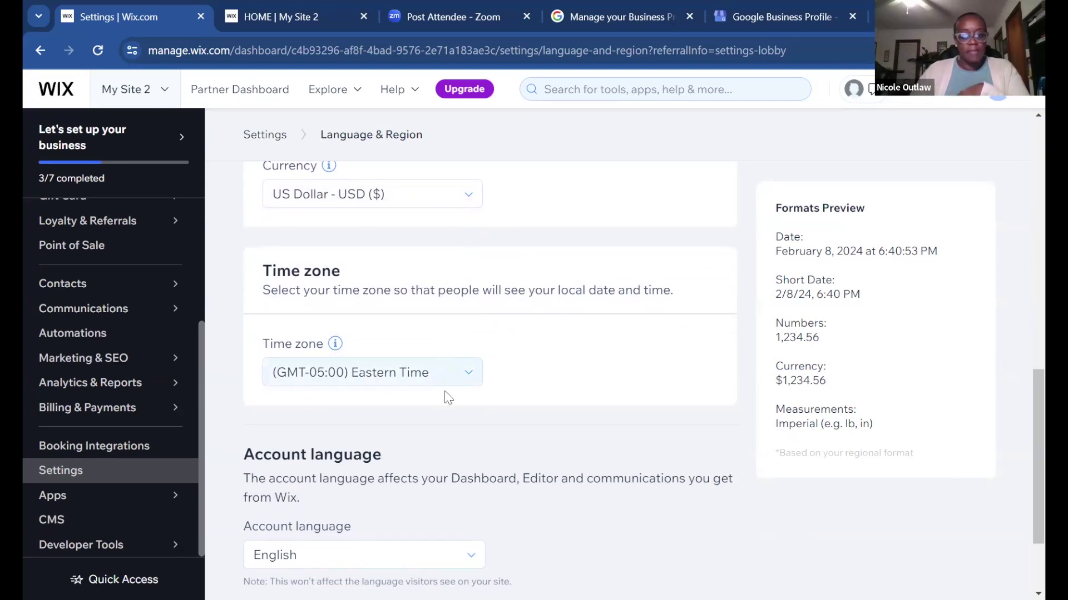
{"action": "scroll", "coordinate": [800, 523], "scroll_direction": "down", "scroll_amount": 2}
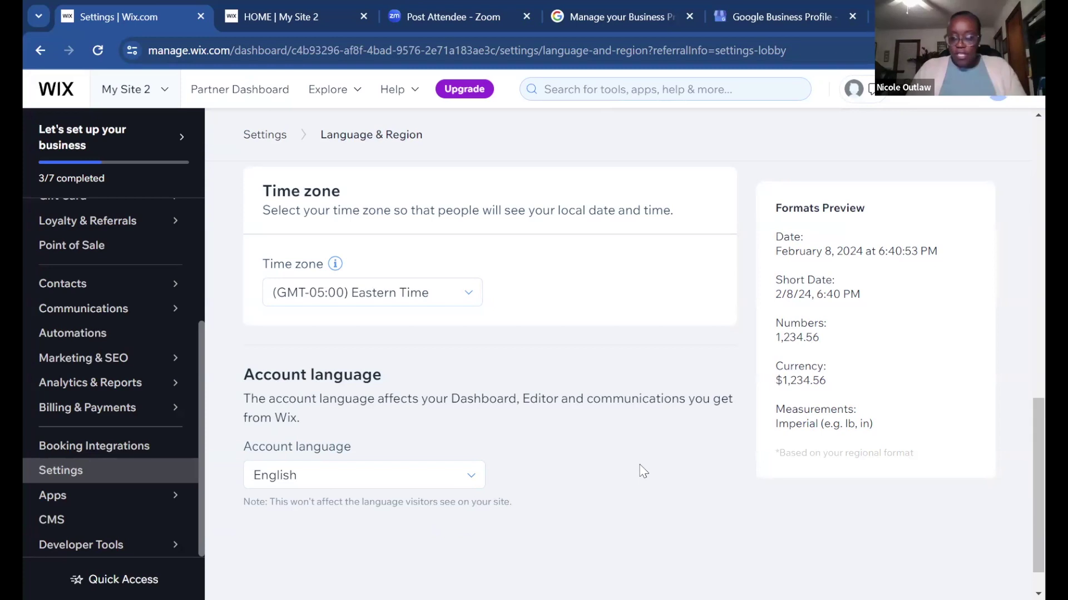
Step: Open the Traffic Overview under Analytics & Reports and look over the page
{"action": "mouse_move", "coordinate": [145, 395]}
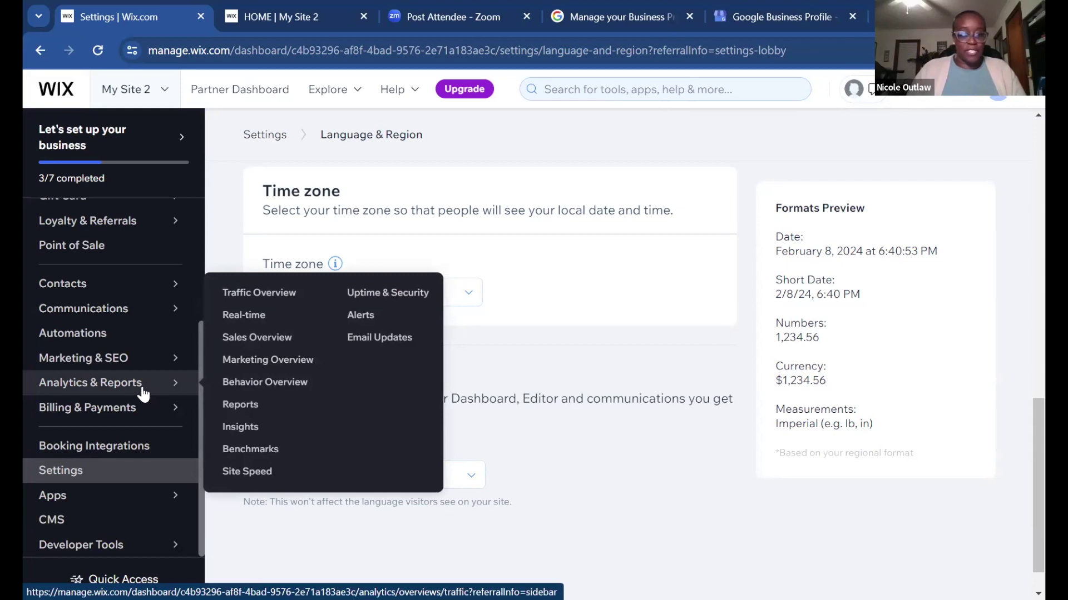
{"action": "left_click", "coordinate": [143, 392]}
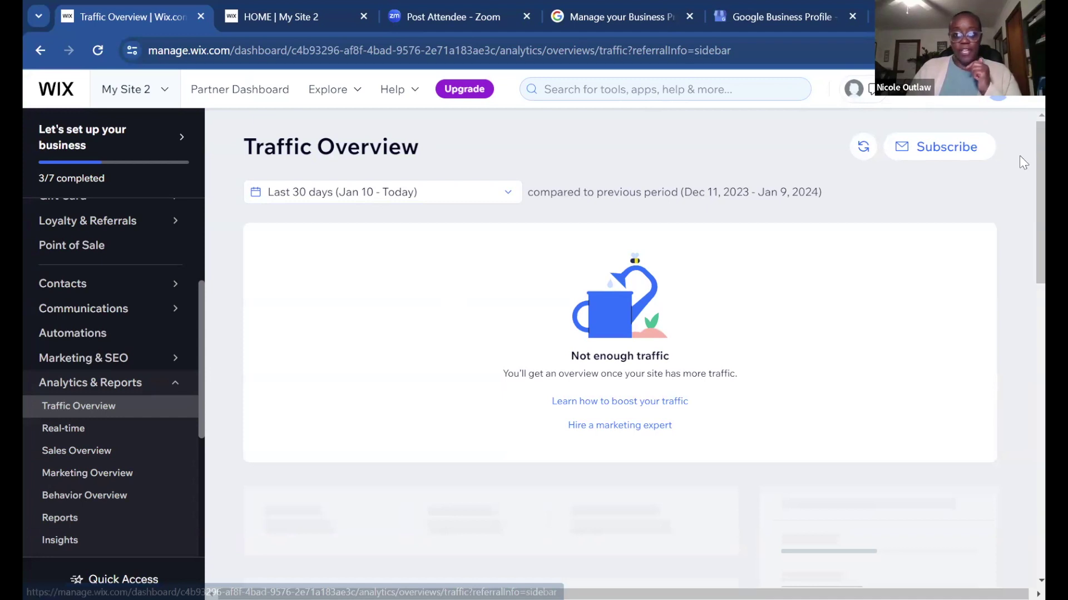
{"action": "scroll", "coordinate": [1023, 158], "scroll_direction": "down", "scroll_amount": 1}
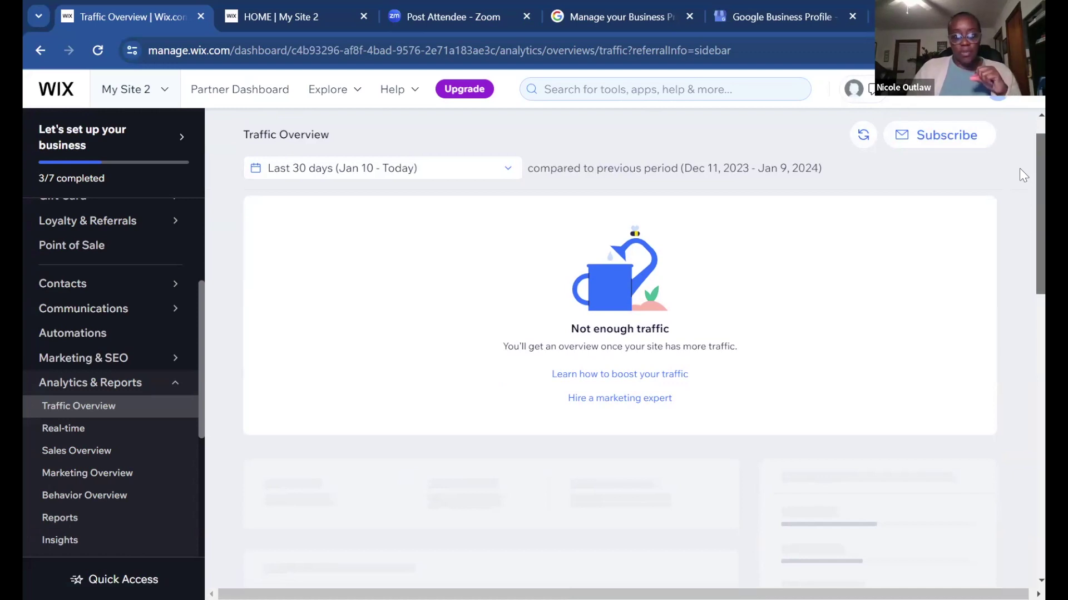
{"action": "scroll", "coordinate": [1019, 167], "scroll_direction": "up", "scroll_amount": 1}
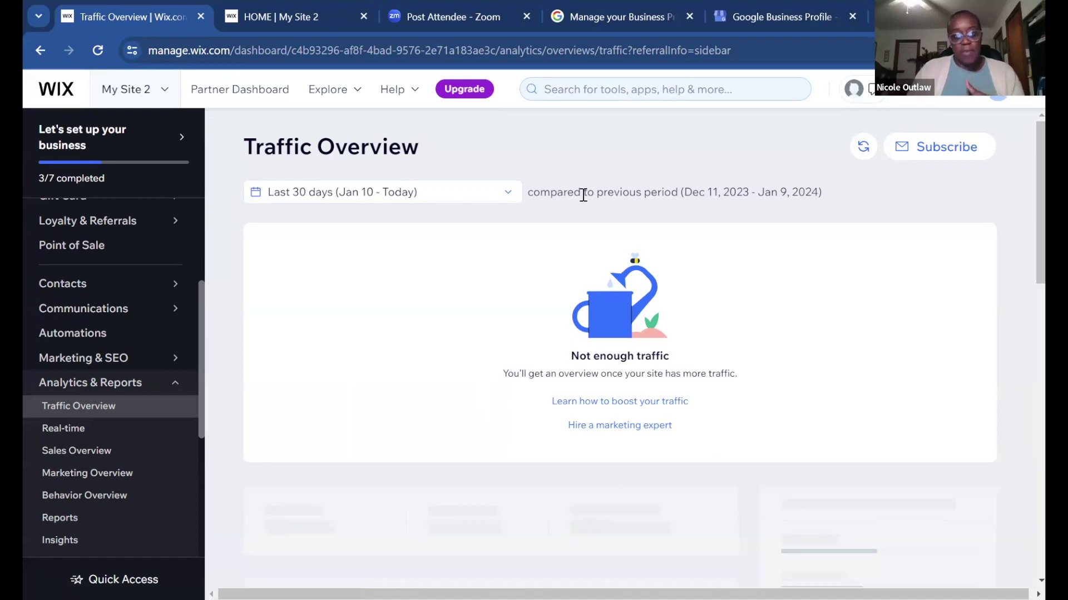
Step: View the available date range presets for the Traffic Overview and leave the date picker without choosing one
{"action": "left_click", "coordinate": [501, 198]}
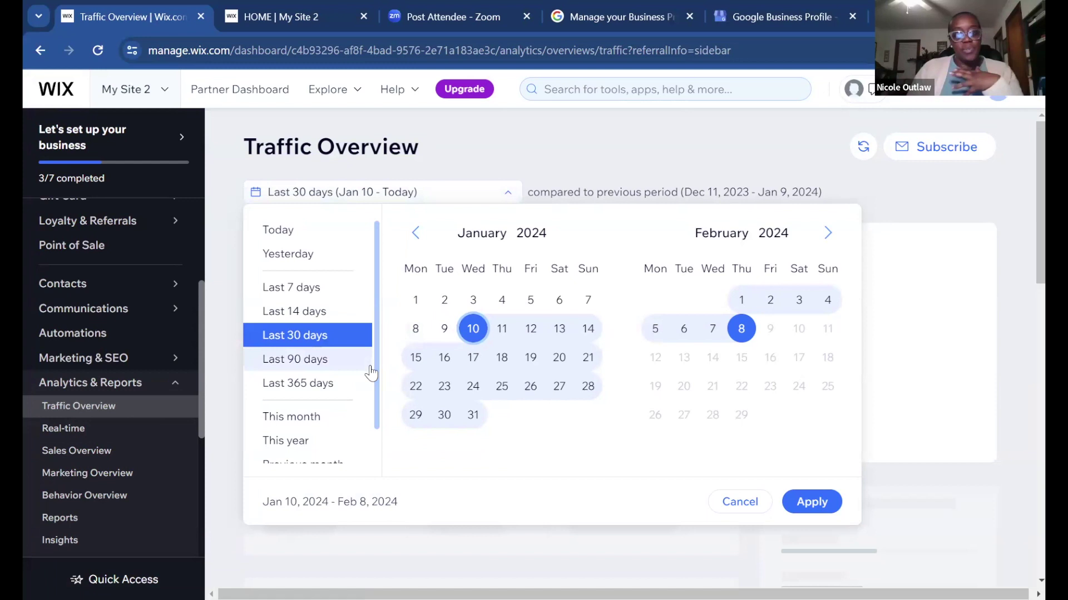
{"action": "scroll", "coordinate": [370, 373], "scroll_direction": "down", "scroll_amount": 1}
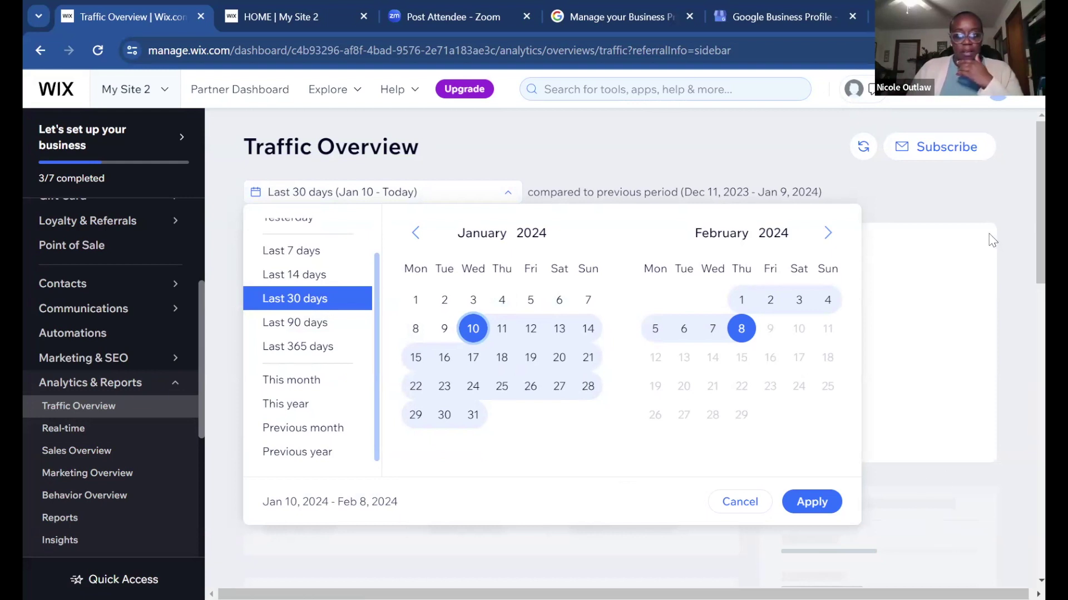
{"action": "left_click", "coordinate": [967, 200]}
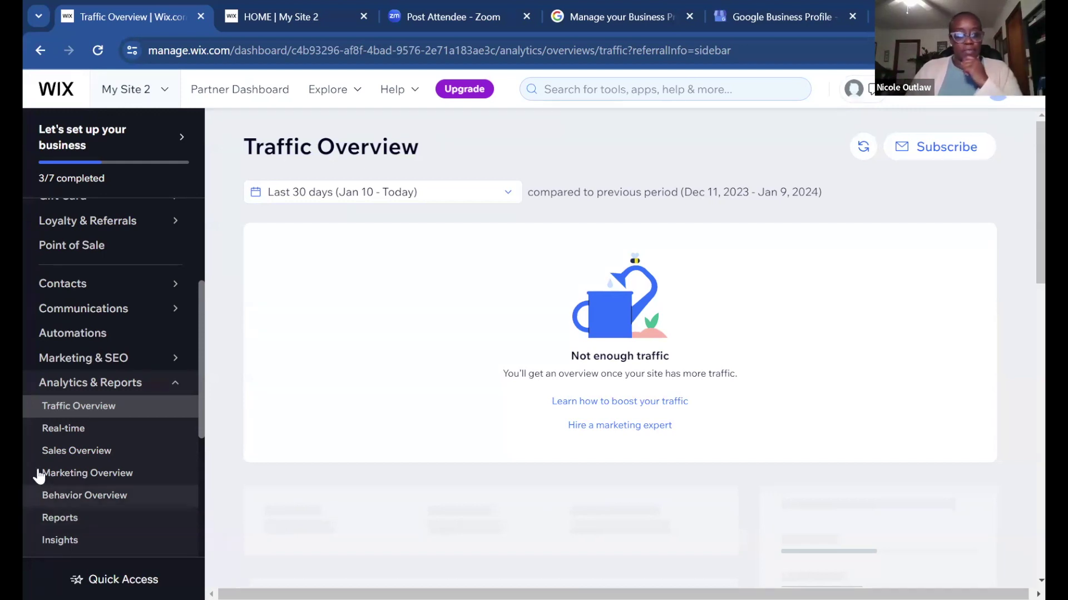
Step: Open Real-time Analytics and review its visitor, page view, traffic source, device and Live activity sections
{"action": "left_click", "coordinate": [90, 436]}
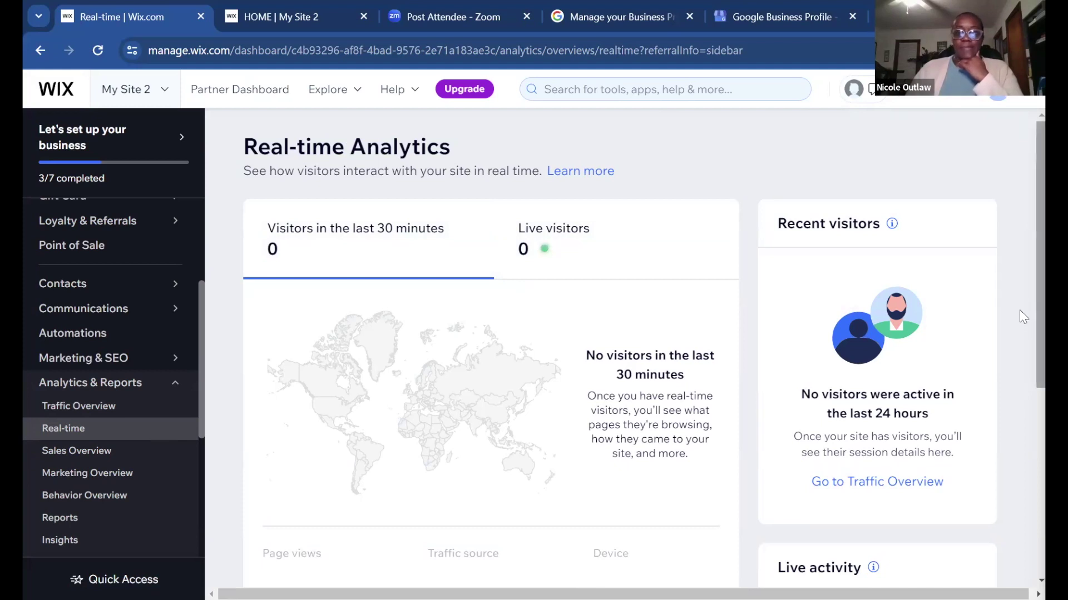
{"action": "scroll", "coordinate": [1023, 345], "scroll_direction": "down", "scroll_amount": 2}
{"action": "scroll", "coordinate": [1019, 365], "scroll_direction": "down", "scroll_amount": 1}
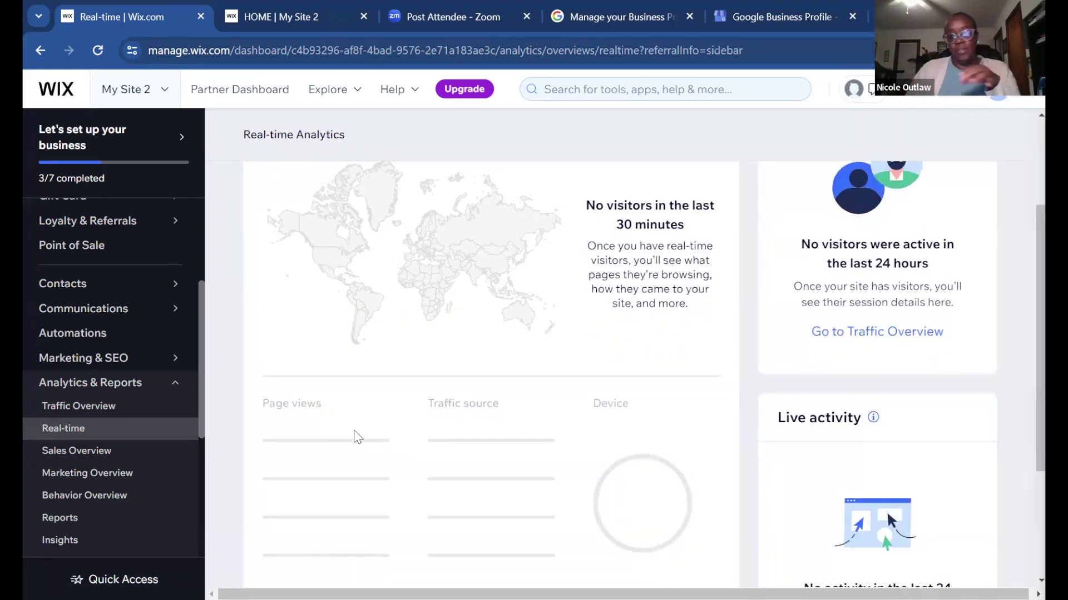
{"action": "scroll", "coordinate": [537, 412], "scroll_direction": "down", "scroll_amount": 1}
{"action": "scroll", "coordinate": [537, 411], "scroll_direction": "down", "scroll_amount": 2}
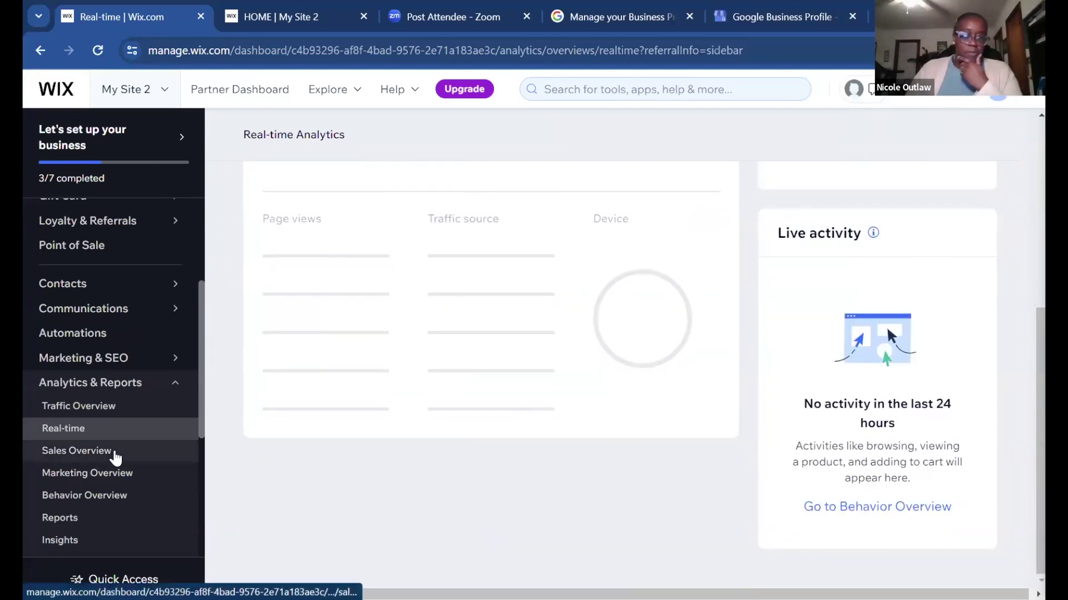
Step: Open the Sales Overview analytics page and look through its contents
{"action": "left_click", "coordinate": [116, 458]}
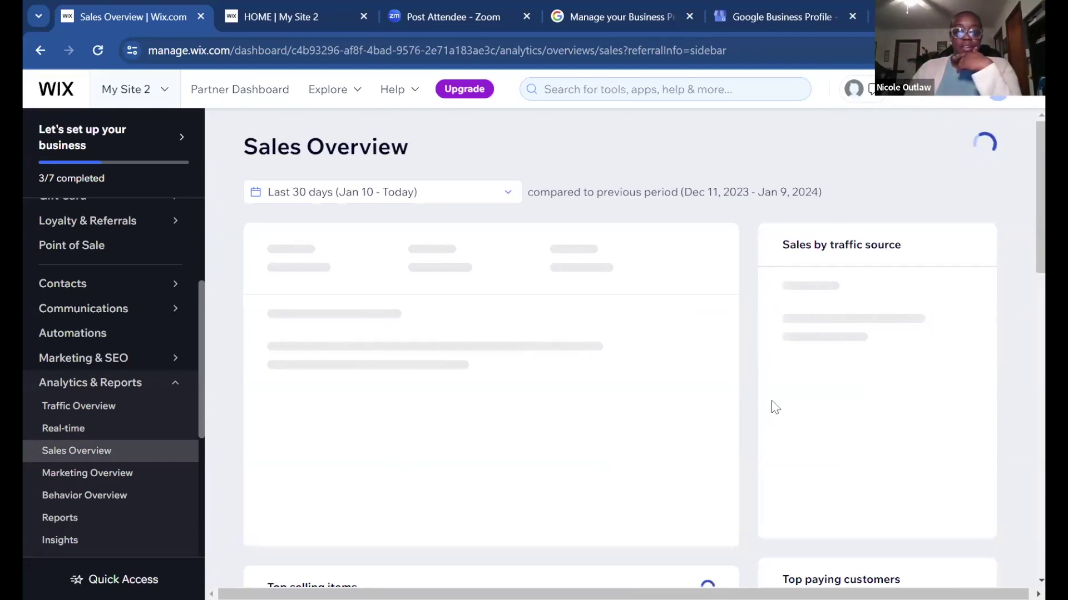
{"action": "scroll", "coordinate": [772, 408], "scroll_direction": "down", "scroll_amount": 3}
{"action": "scroll", "coordinate": [556, 414], "scroll_direction": "down", "scroll_amount": 2}
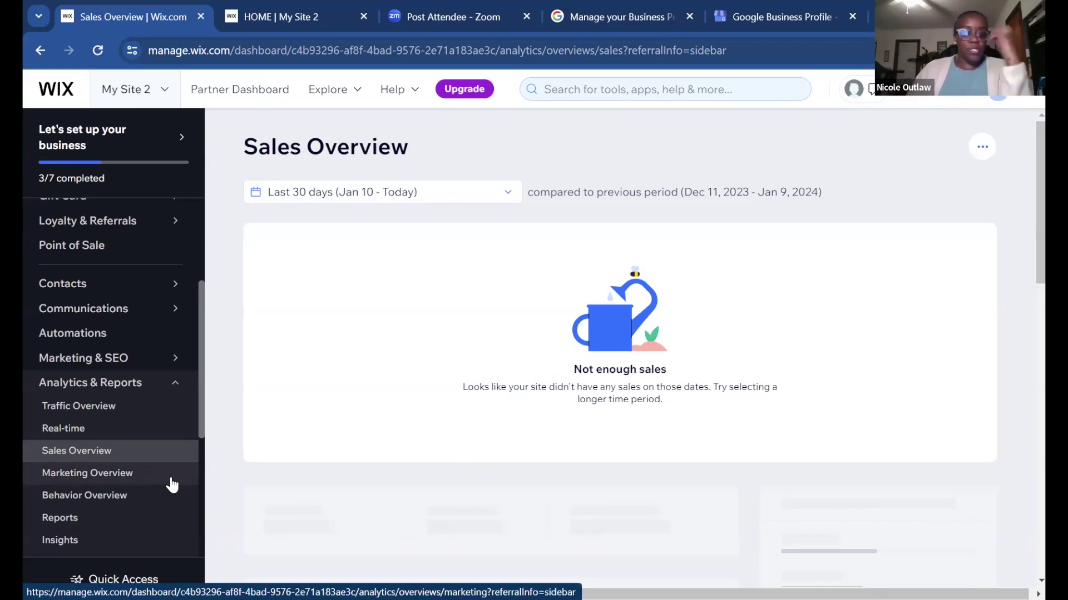
{"action": "mouse_move", "coordinate": [51, 222]}
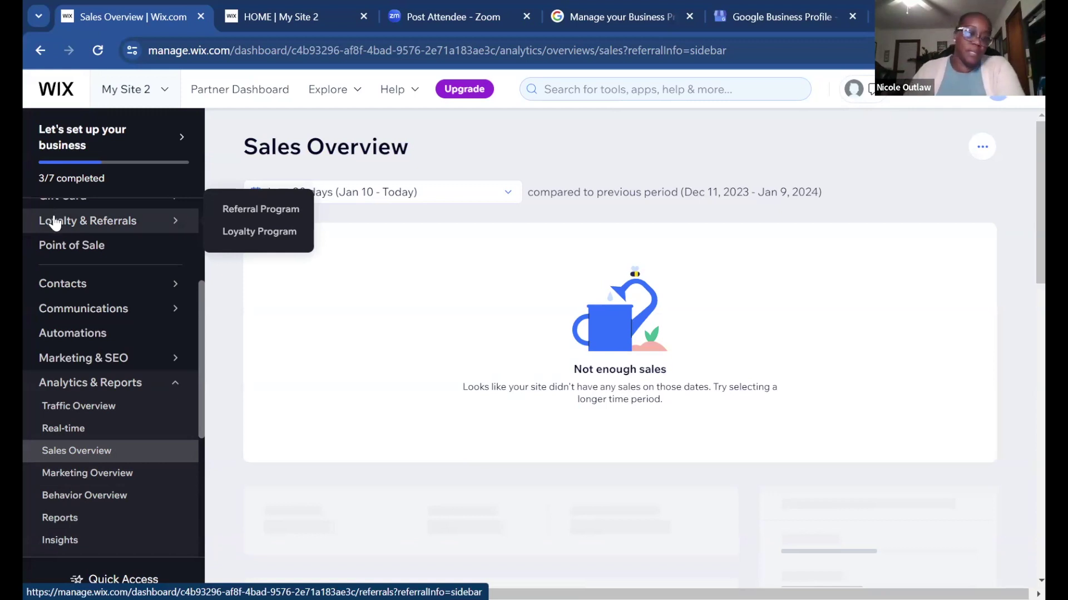
Step: Open the analytics Reports page and review the report categories from Sales and Traffic through Marketing and SEO
{"action": "left_click", "coordinate": [118, 531]}
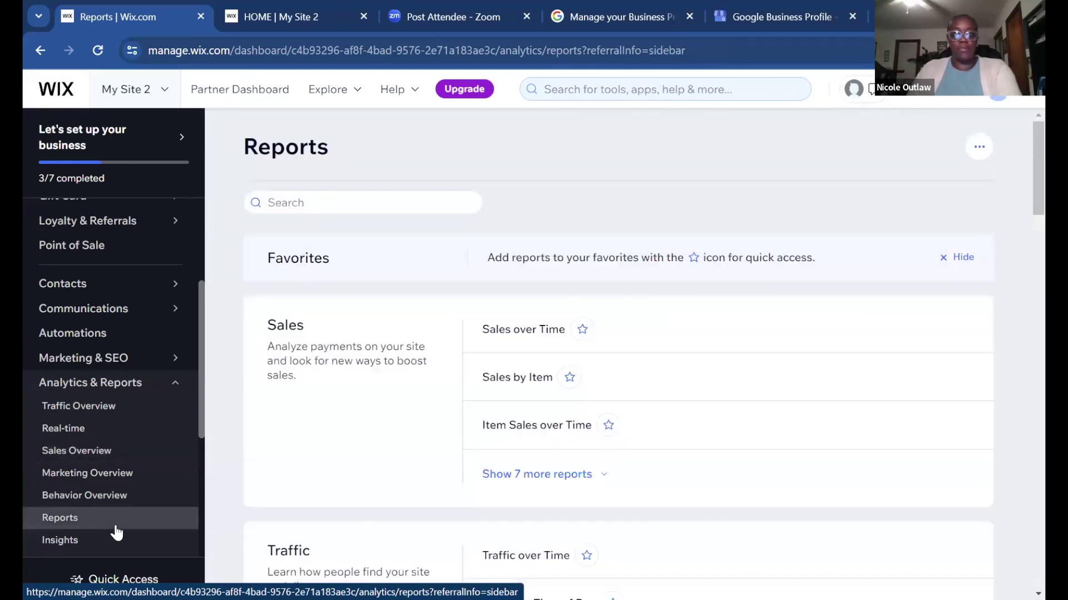
{"action": "scroll", "coordinate": [823, 425], "scroll_direction": "down", "scroll_amount": 3}
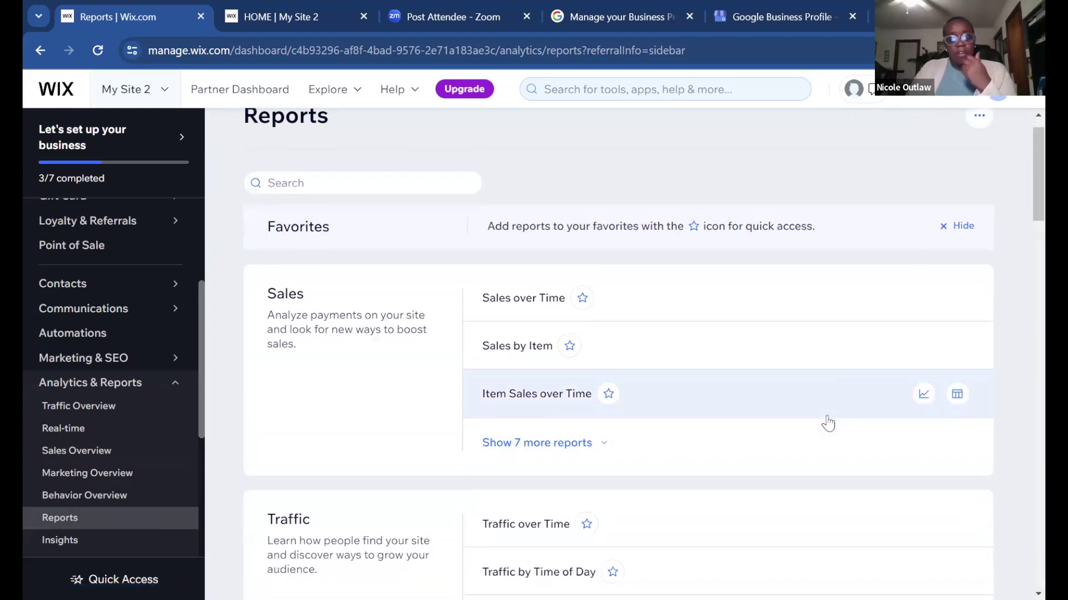
{"action": "scroll", "coordinate": [829, 424], "scroll_direction": "down", "scroll_amount": 3}
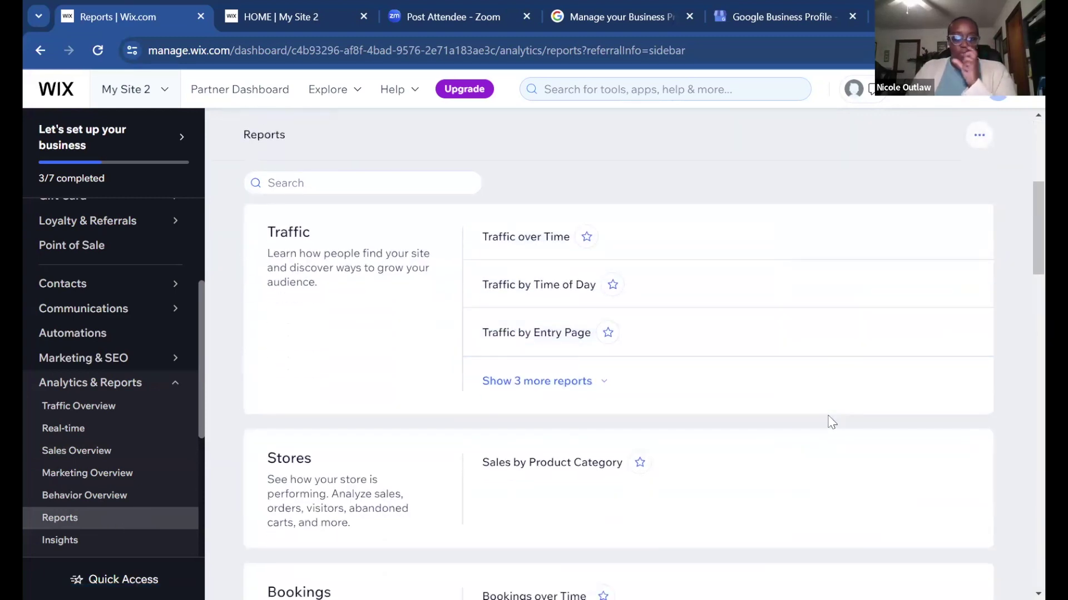
{"action": "scroll", "coordinate": [737, 471], "scroll_direction": "down", "scroll_amount": 3}
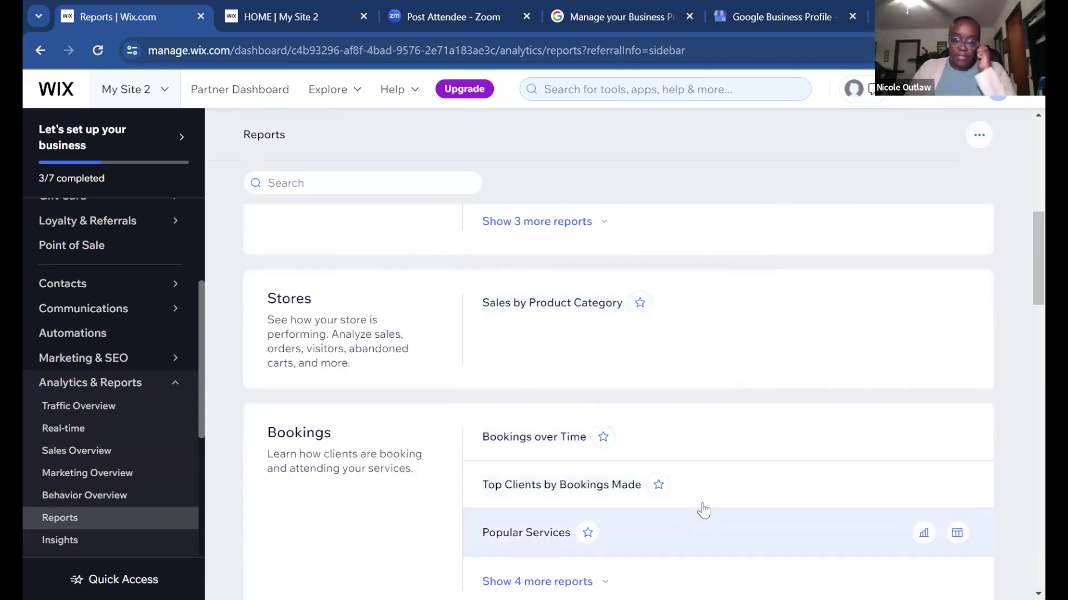
{"action": "scroll", "coordinate": [705, 510], "scroll_direction": "down", "scroll_amount": 1}
{"action": "scroll", "coordinate": [705, 511], "scroll_direction": "down", "scroll_amount": 1}
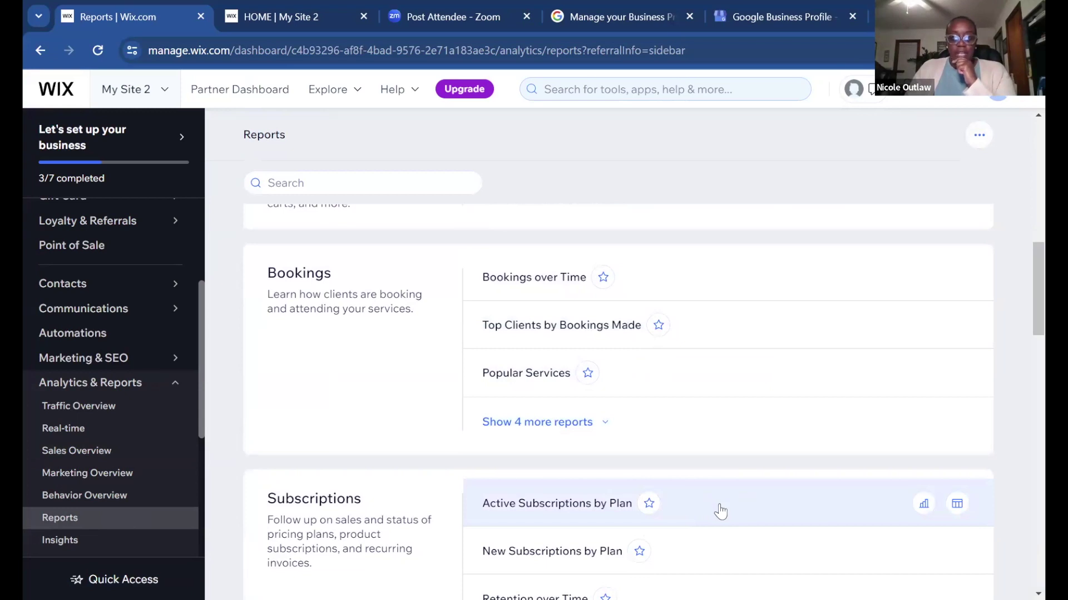
{"action": "scroll", "coordinate": [719, 511], "scroll_direction": "down", "scroll_amount": 3}
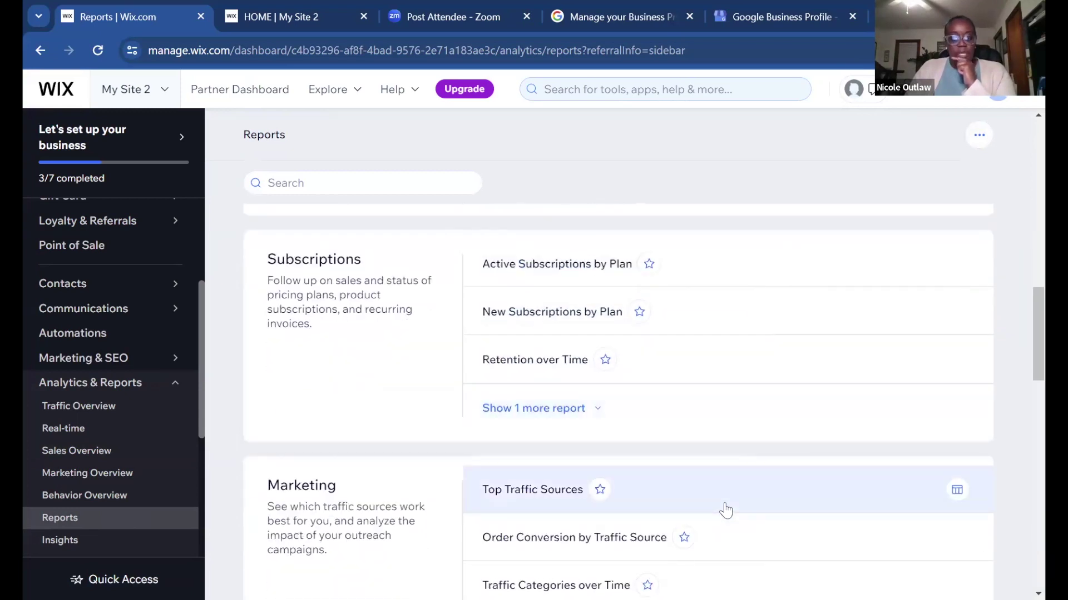
{"action": "scroll", "coordinate": [724, 510], "scroll_direction": "down", "scroll_amount": 3}
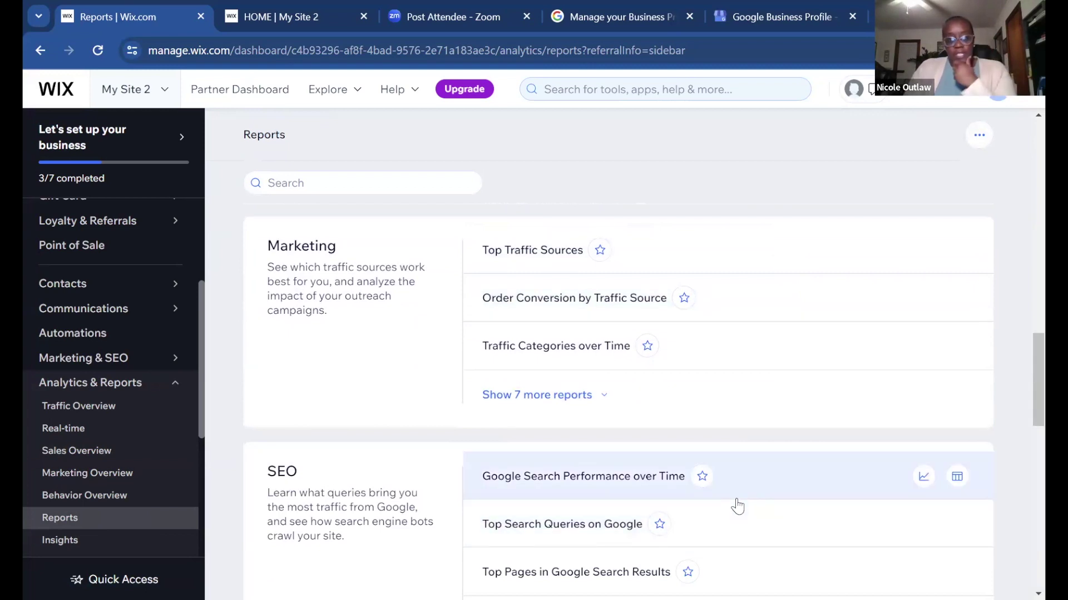
{"action": "scroll", "coordinate": [737, 506], "scroll_direction": "down", "scroll_amount": 1}
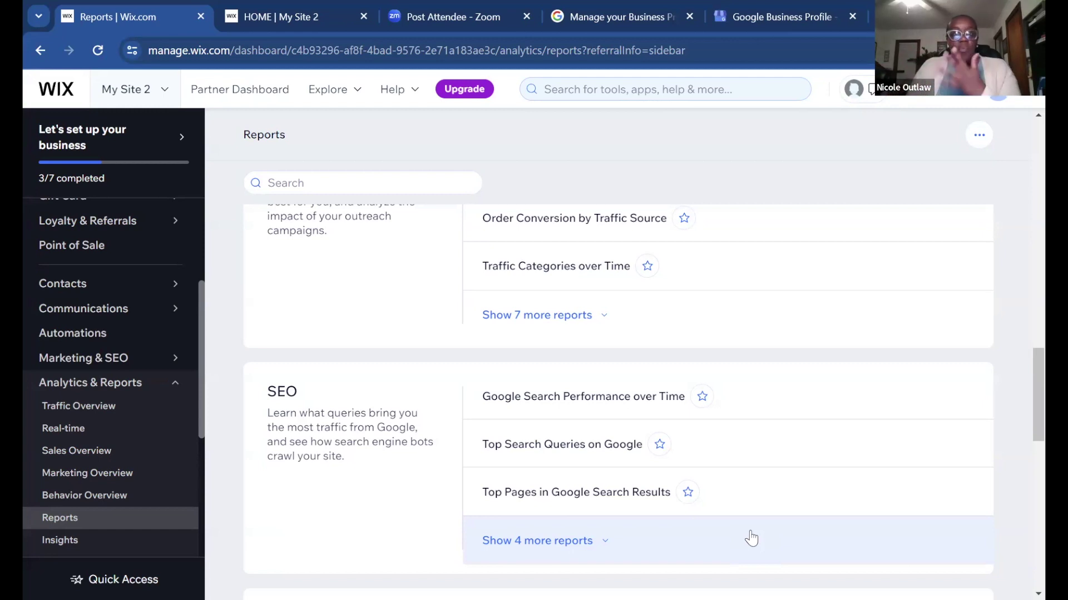
Step: Expand the Behavior category's full list of reports and look through it
{"action": "left_click_drag", "start_coordinate": [1019, 412], "coordinate": [1019, 462]}
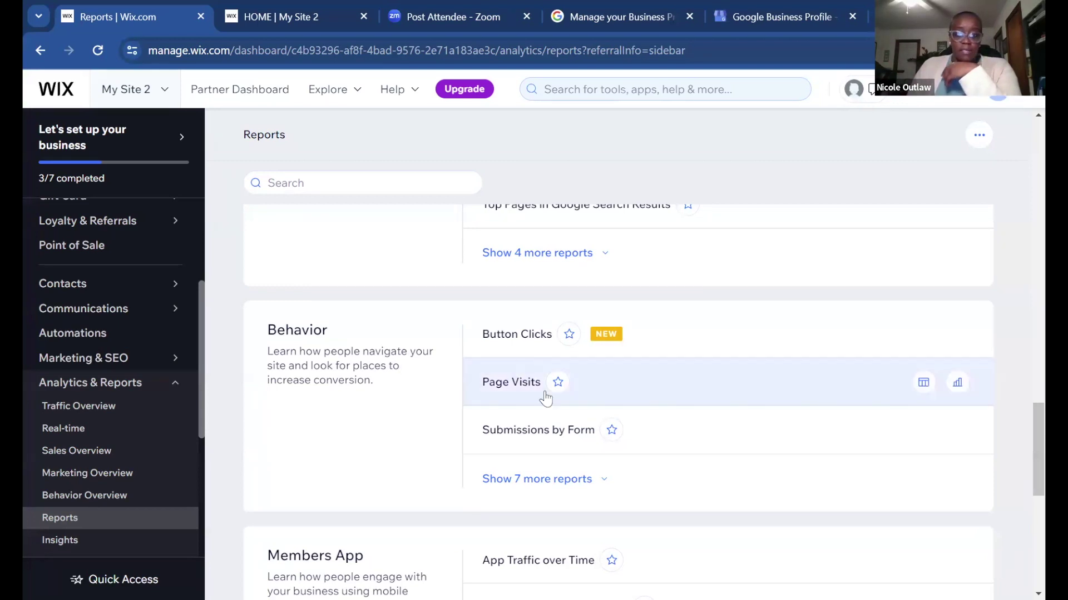
{"action": "left_click", "coordinate": [600, 482]}
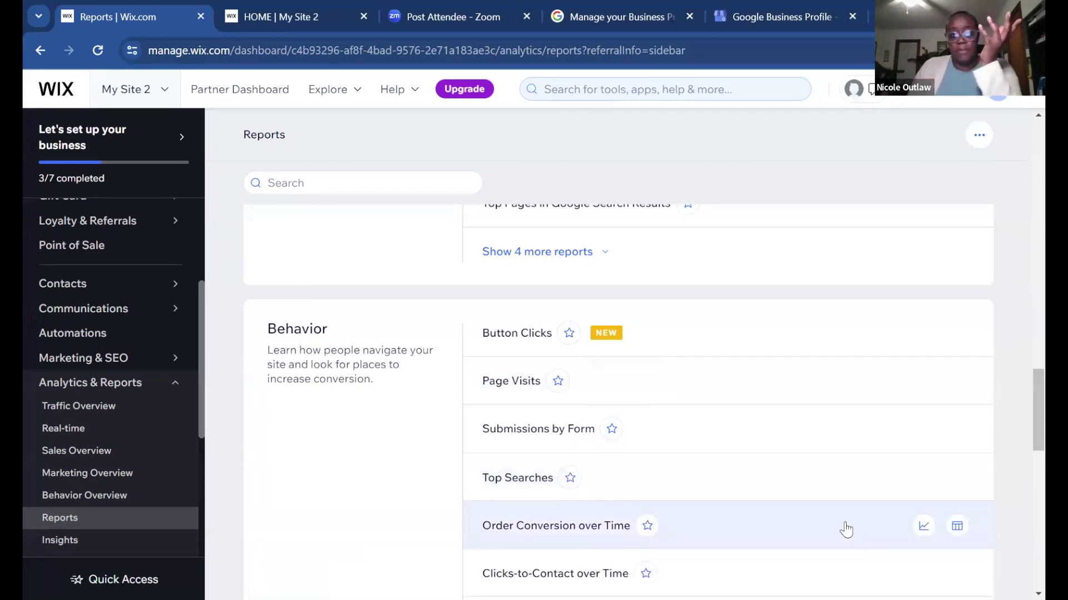
{"action": "scroll", "coordinate": [845, 527], "scroll_direction": "down", "scroll_amount": 2}
{"action": "scroll", "coordinate": [847, 525], "scroll_direction": "down", "scroll_amount": 3}
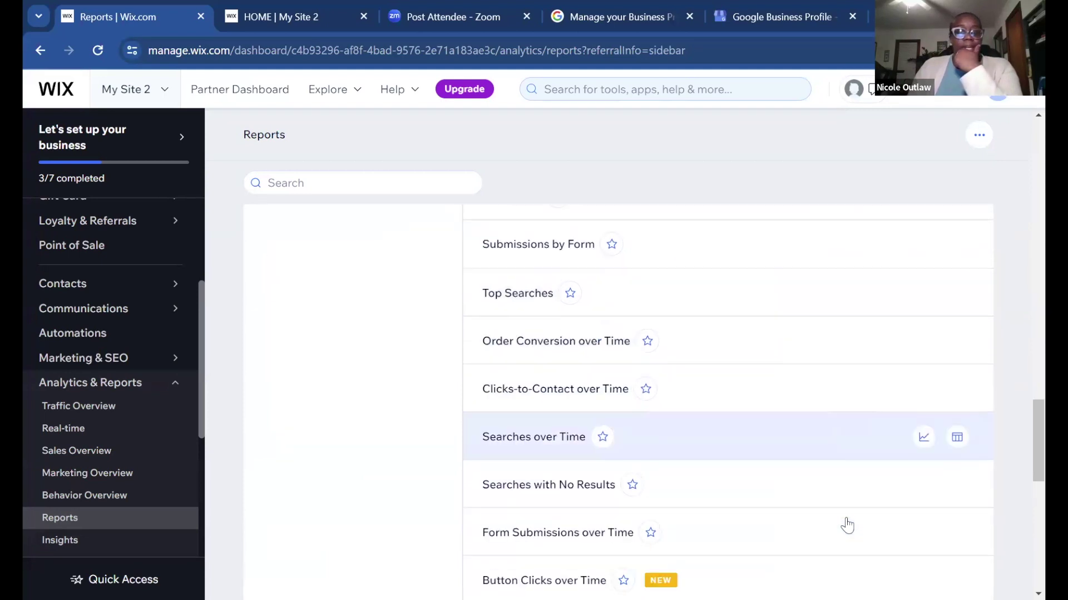
Step: Review the Members App, People and Accounting report categories at the end of the Reports page
{"action": "scroll", "coordinate": [847, 525], "scroll_direction": "down", "scroll_amount": 6}
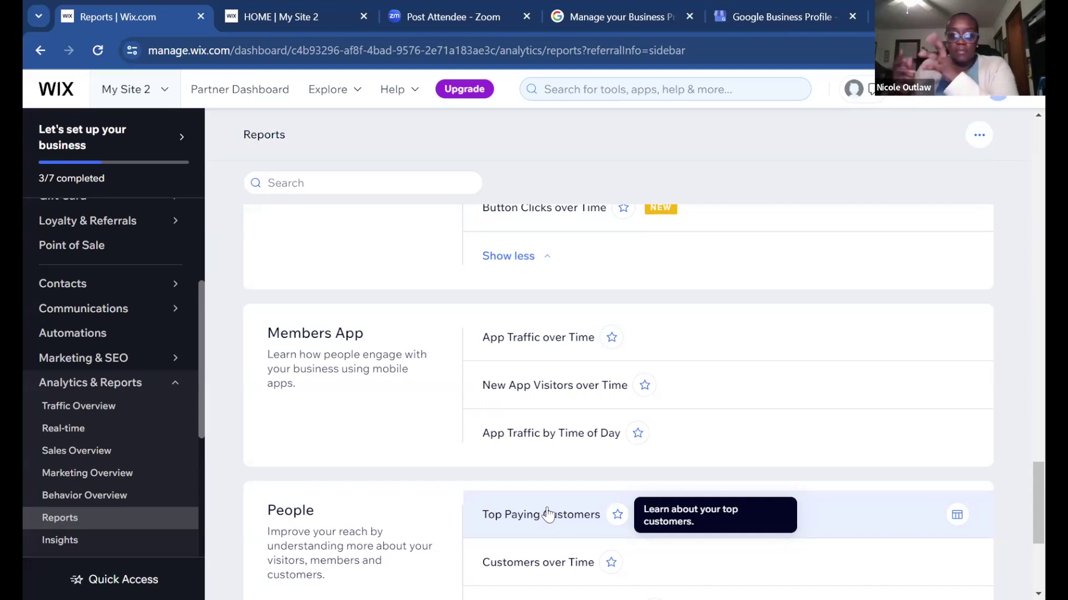
{"action": "scroll", "coordinate": [486, 479], "scroll_direction": "down", "scroll_amount": 3}
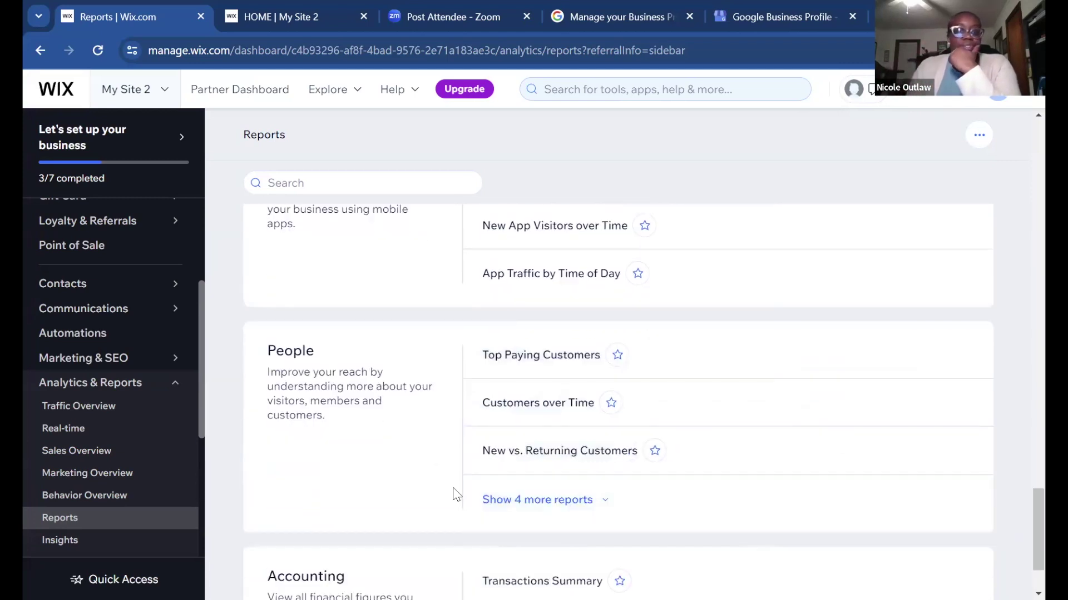
{"action": "scroll", "coordinate": [400, 497], "scroll_direction": "down", "scroll_amount": 2}
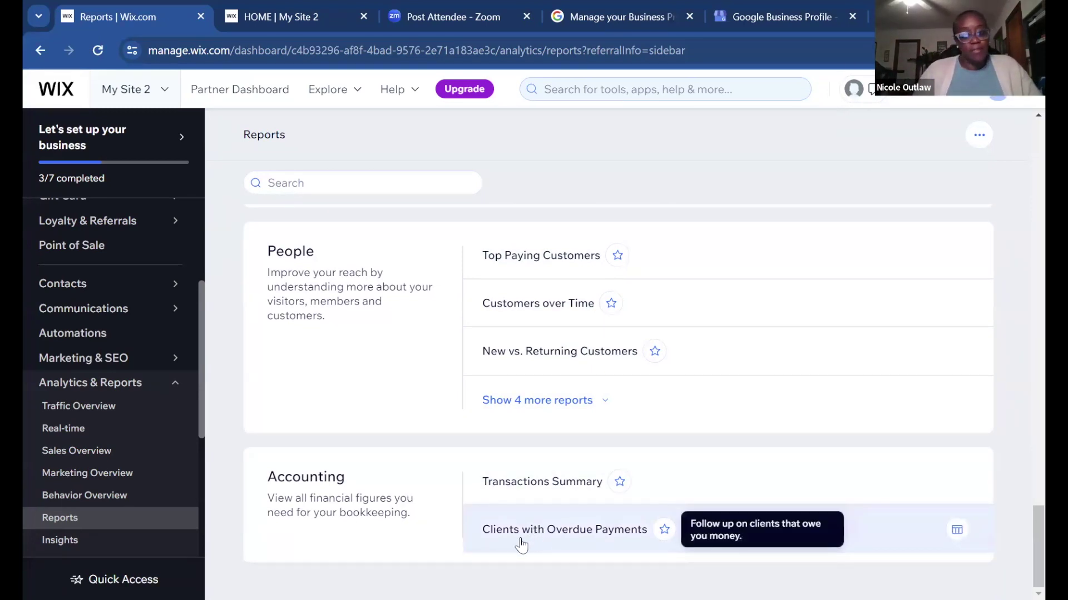
{"action": "left_click", "coordinate": [202, 566]}
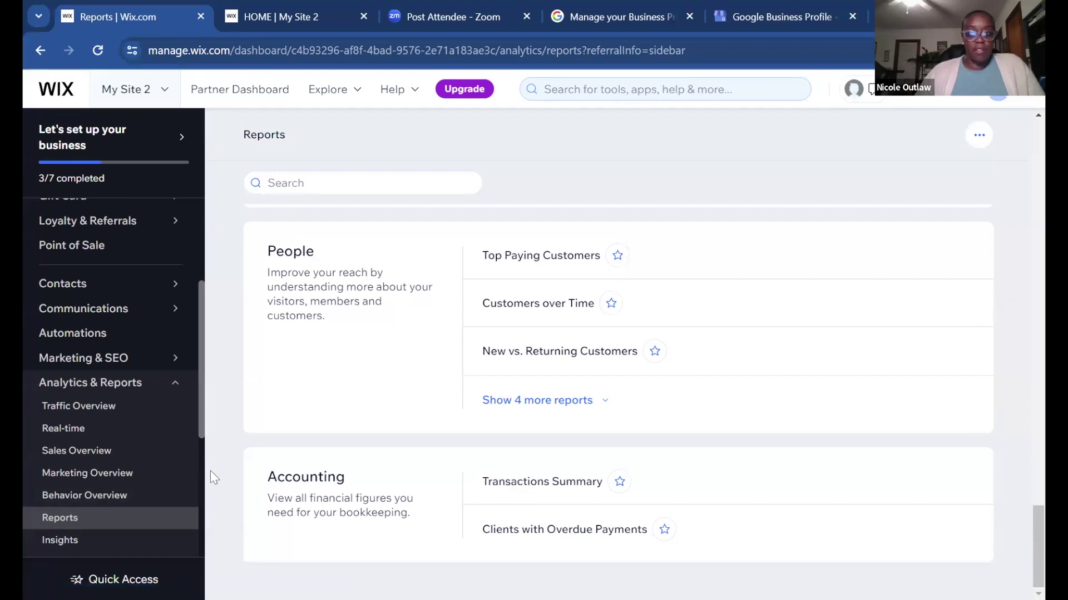
Step: Return to the Traffic category near the beginning of the Reports page
{"action": "scroll", "coordinate": [212, 472], "scroll_direction": "up", "scroll_amount": 10}
{"action": "scroll", "coordinate": [224, 470], "scroll_direction": "up", "scroll_amount": 10}
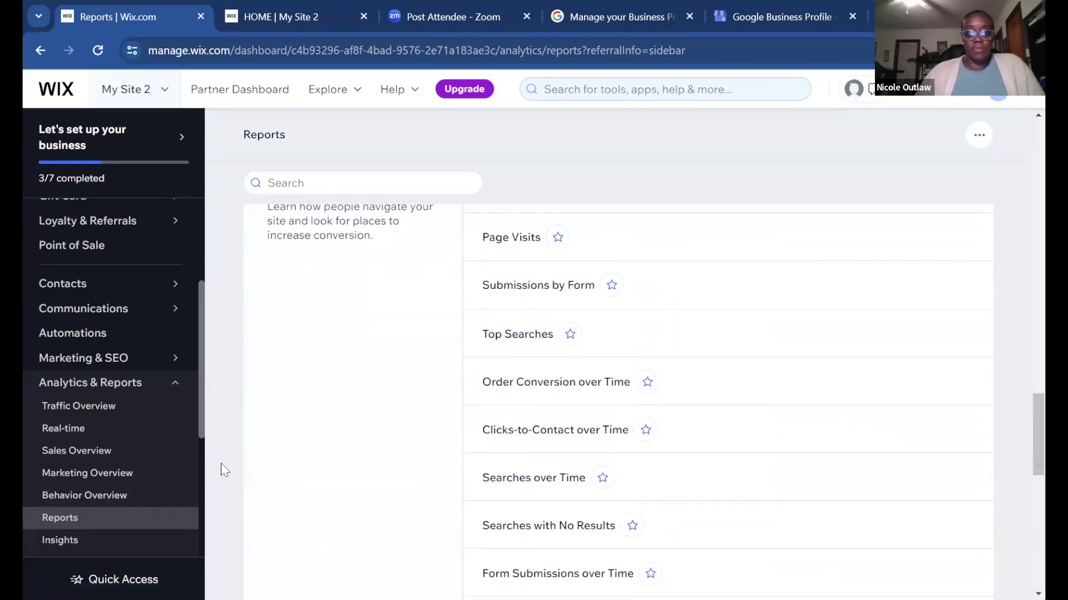
{"action": "scroll", "coordinate": [536, 393], "scroll_direction": "up", "scroll_amount": 10}
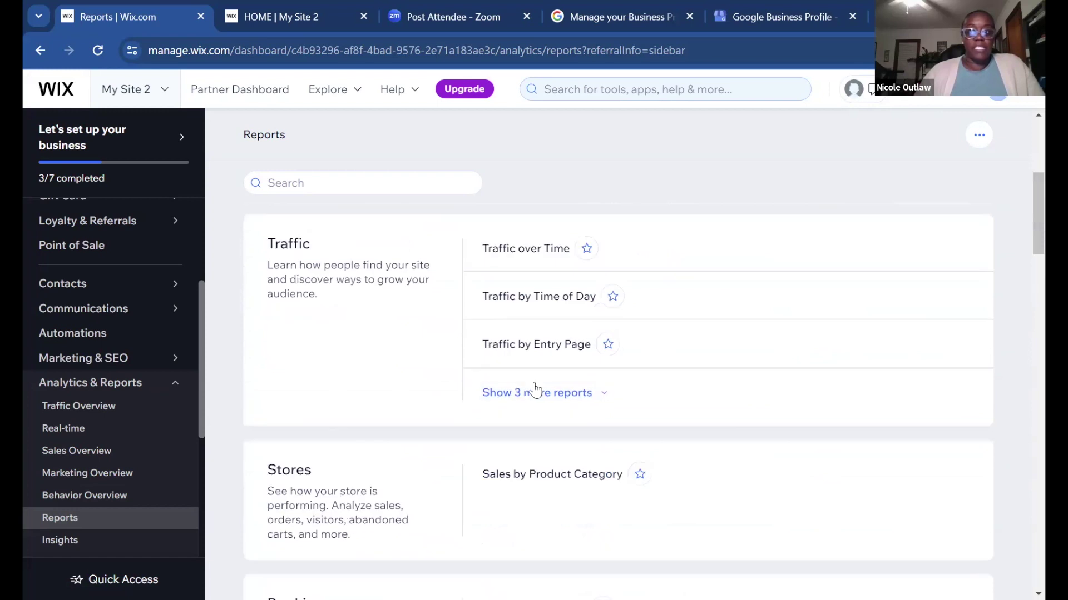